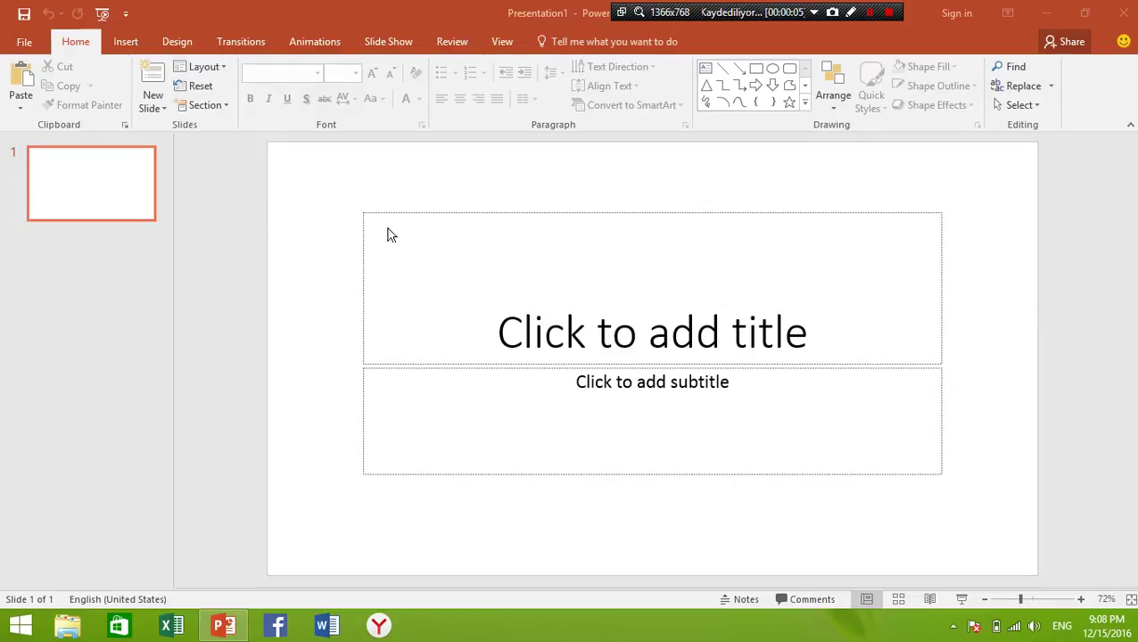
Step: Cut the subtitle placeholder off the slide
left_click(513, 367)
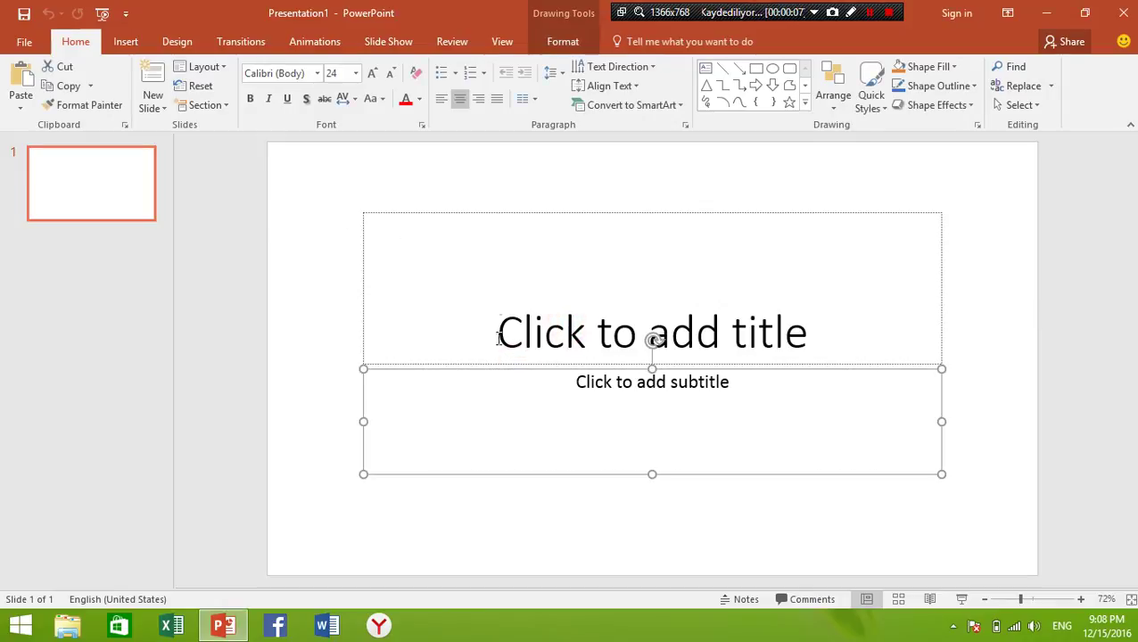
right_click(488, 370)
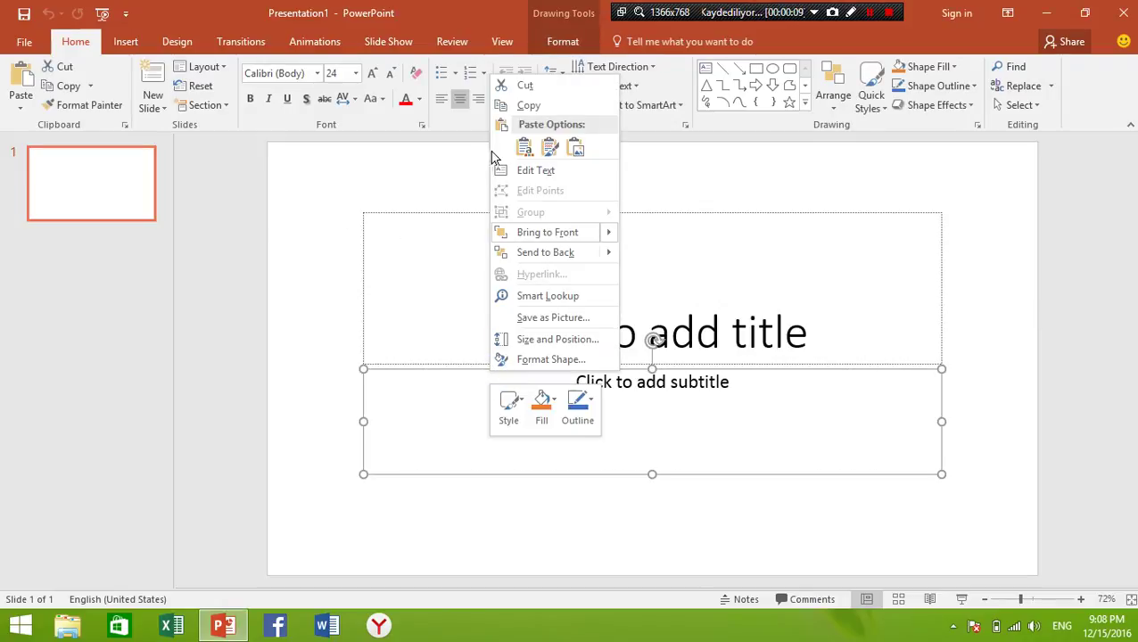
left_click(529, 84)
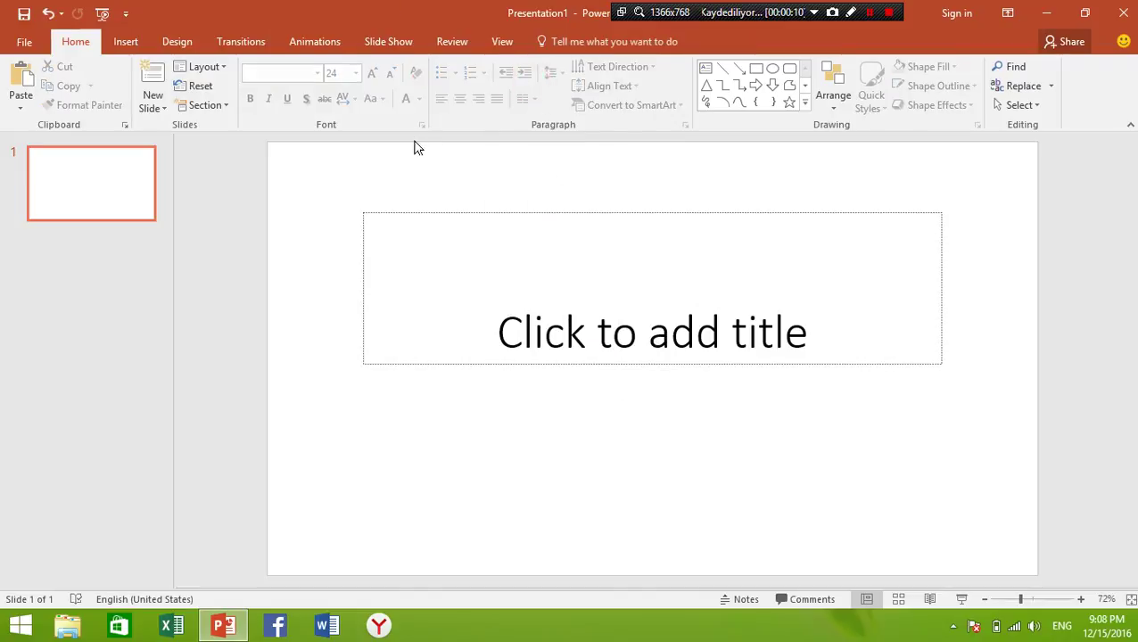
Step: Make the title box taller and wider, moving it up and left
left_click(527, 260)
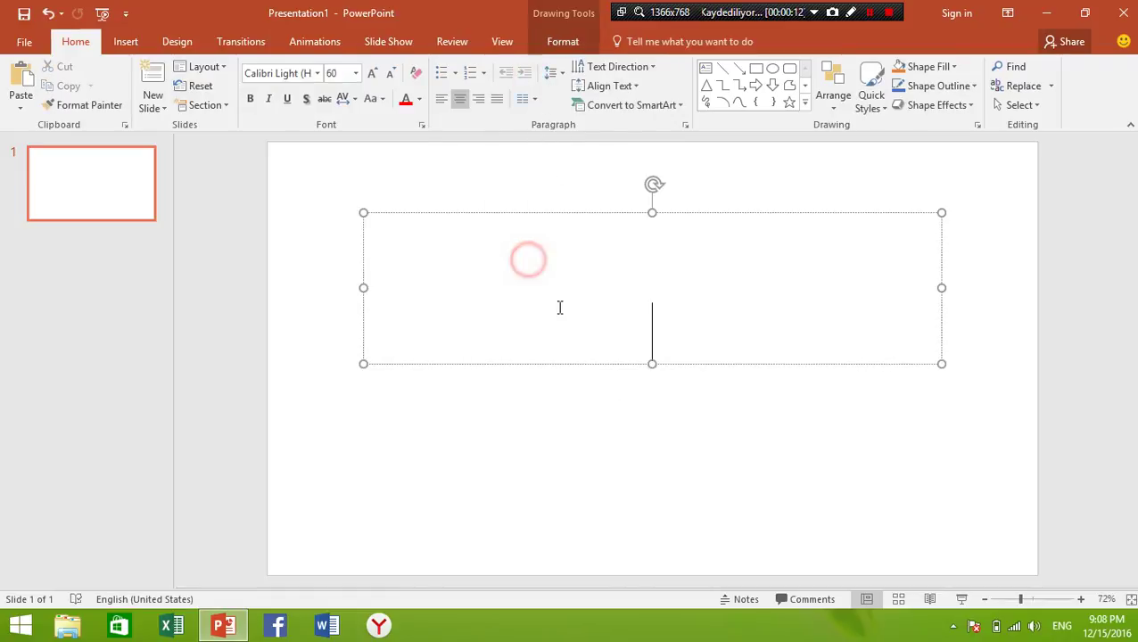
left_click(654, 364)
left_click_drag(655, 364, 652, 536)
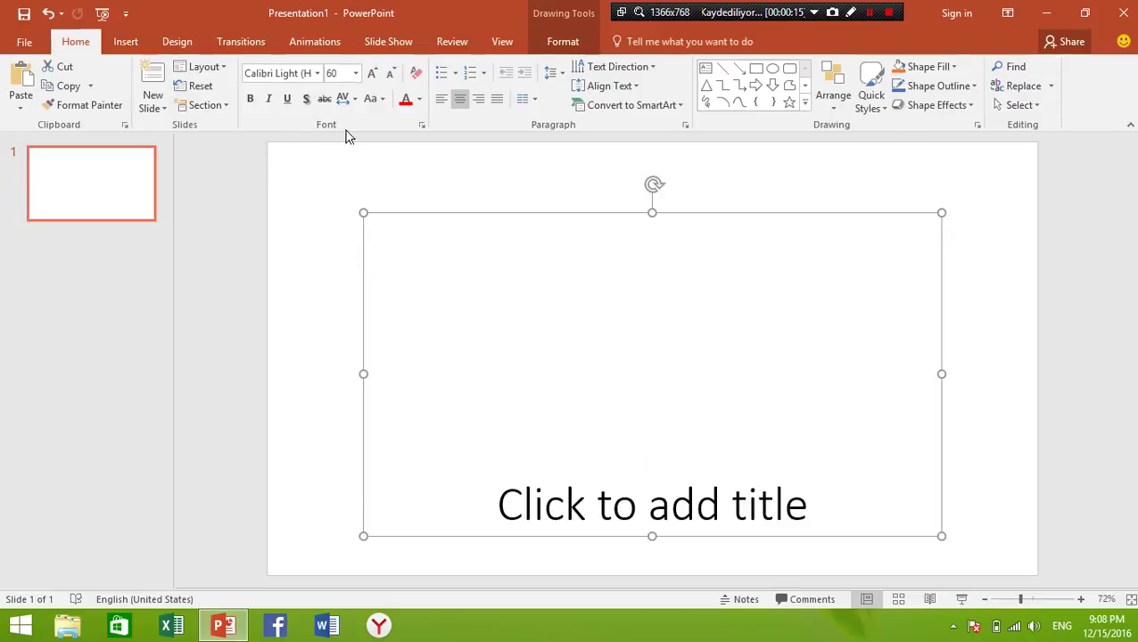
left_click_drag(483, 210, 428, 171)
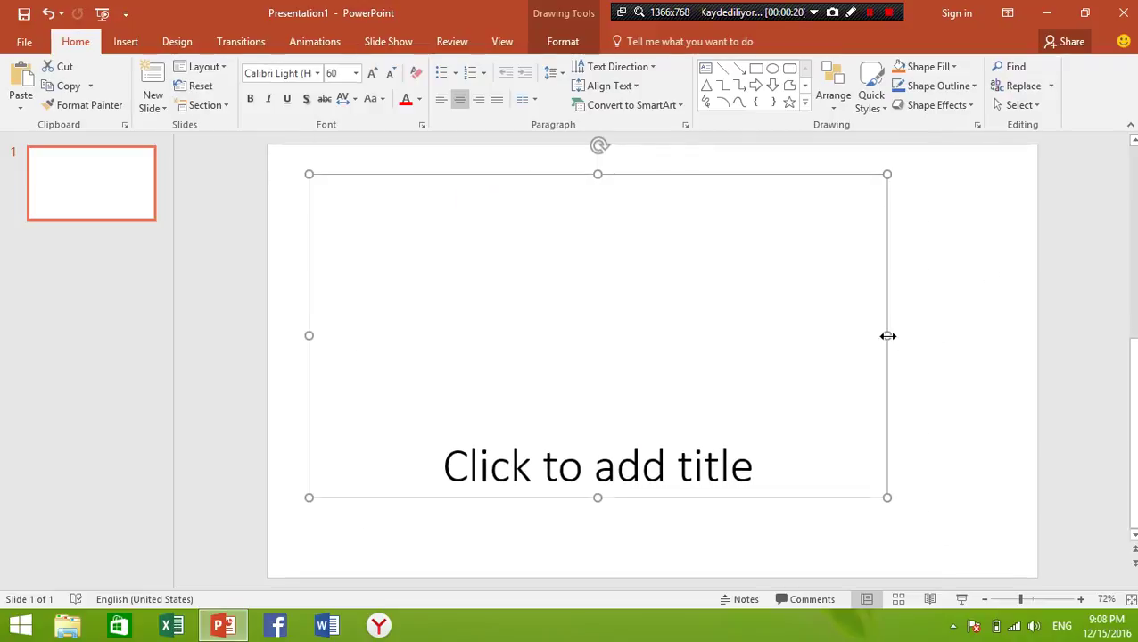
left_click_drag(887, 336, 987, 336)
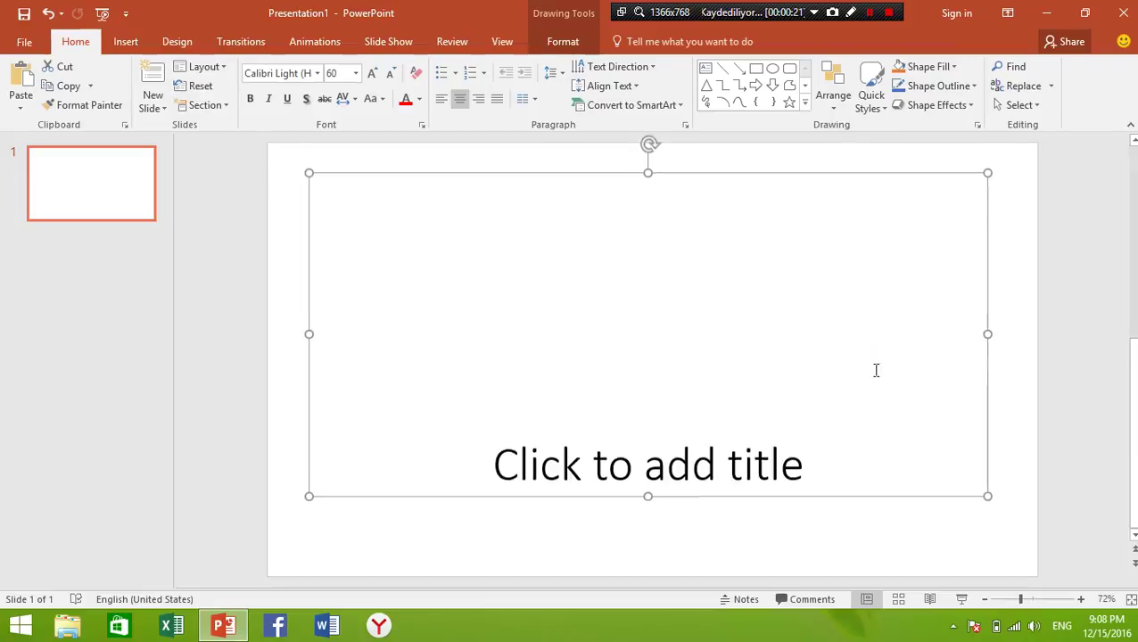
Step: Set the title text size to 44
left_click(658, 457)
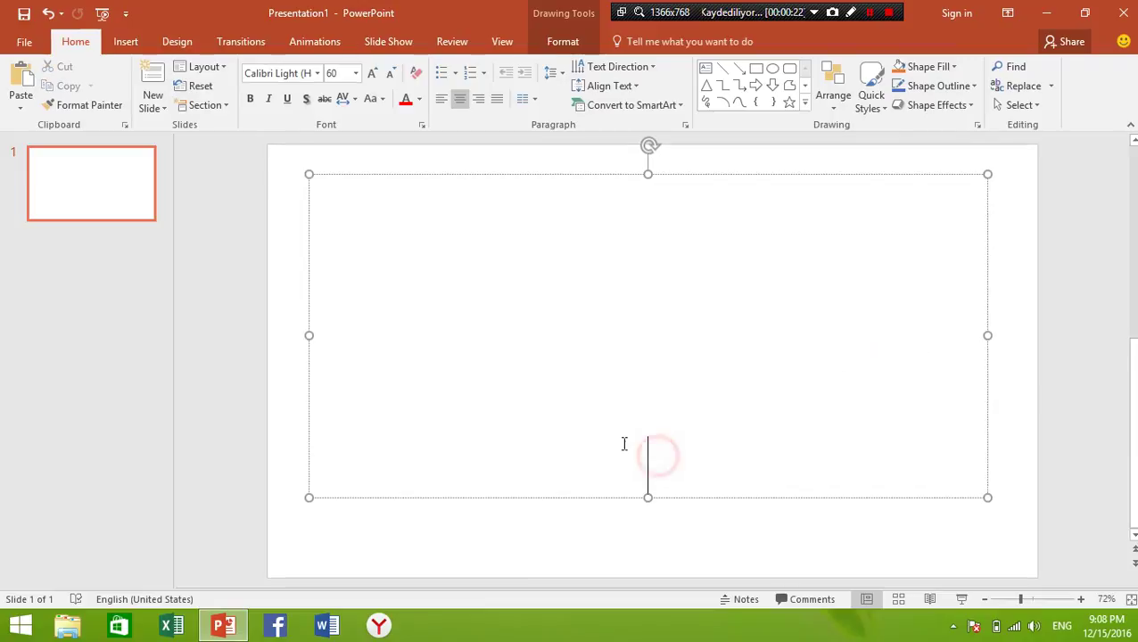
left_click(355, 73)
left_click(338, 332)
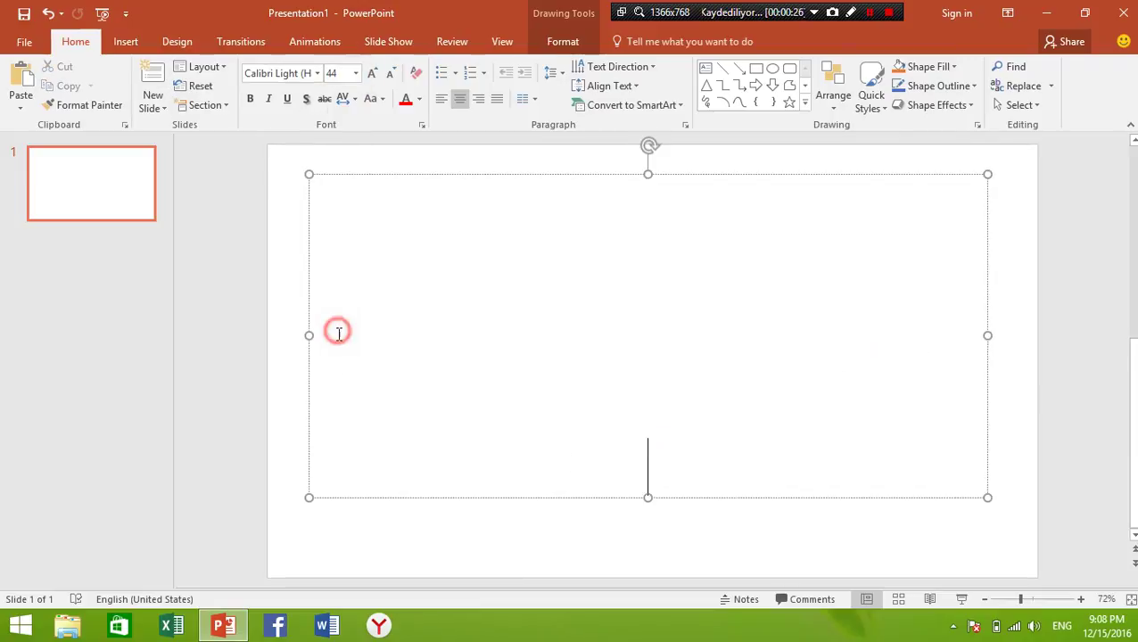
Step: Left-align the title with arrow bullets, type 'Jhvb,bhvbk', and nudge the box lower
left_click(441, 99)
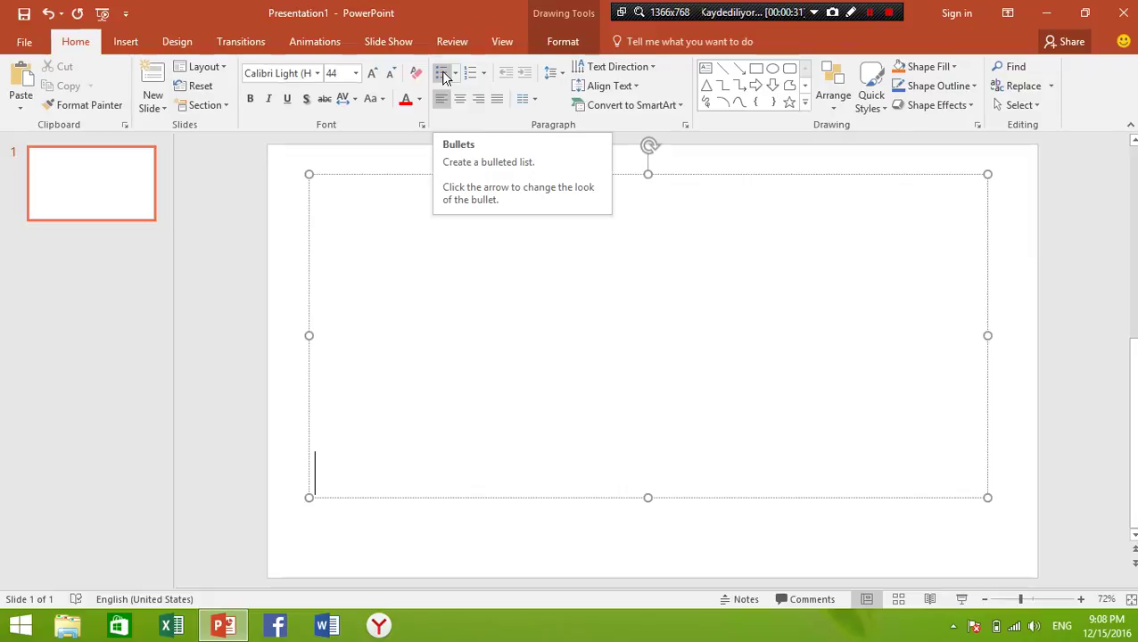
left_click(455, 77)
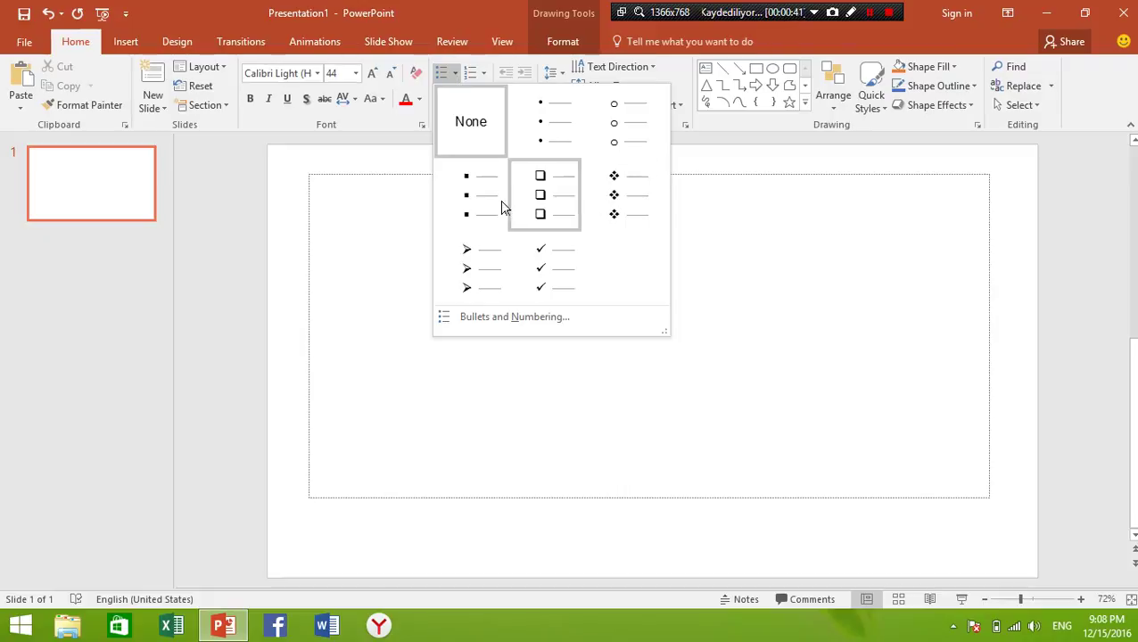
left_click(505, 247)
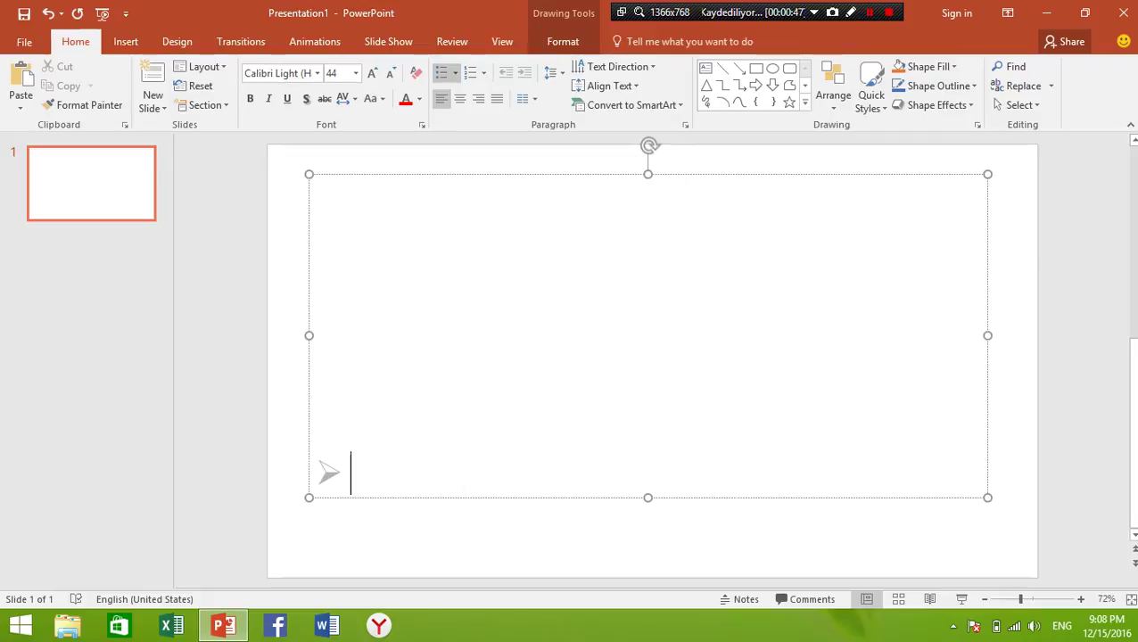
type("Jhvb,bhvbk")
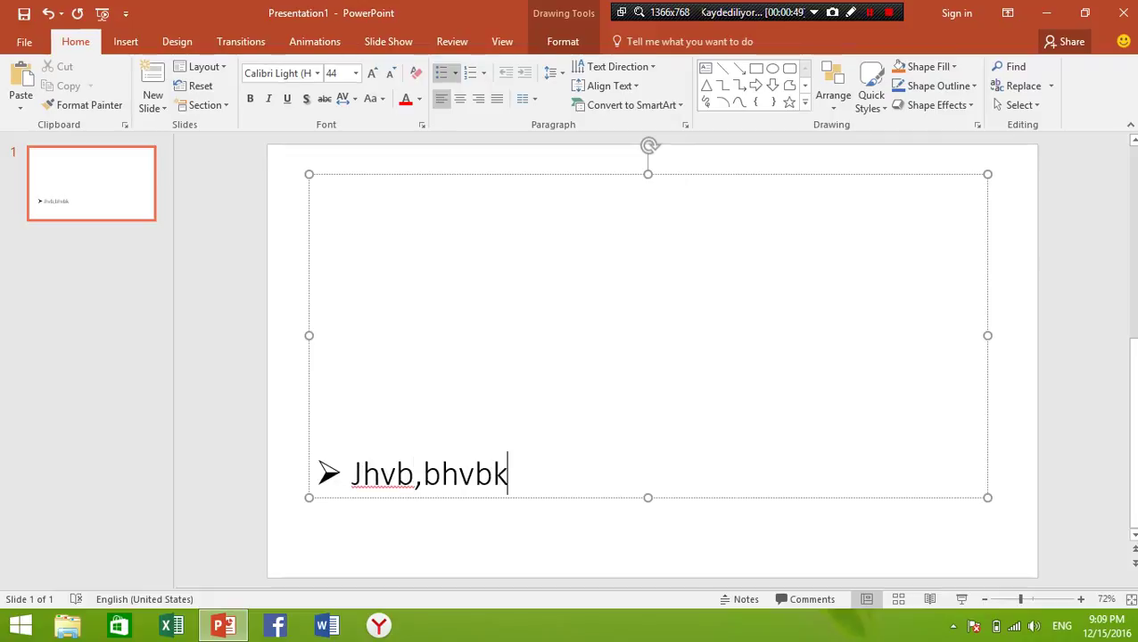
key("Return")
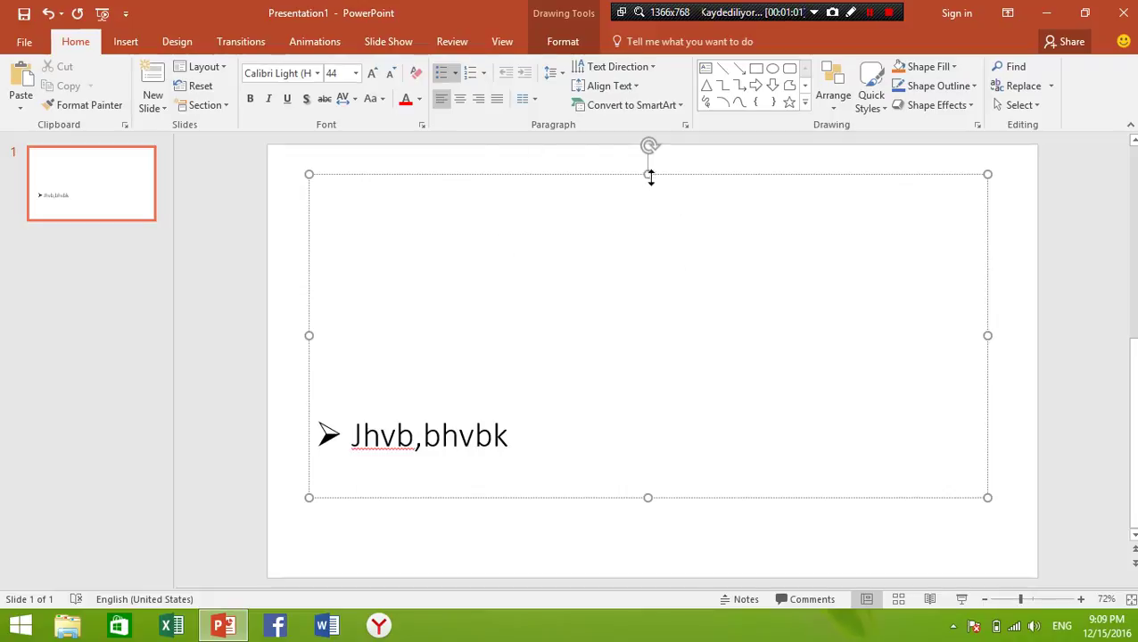
mouse_move(669, 175)
left_mouse_down()
mouse_move(657, 255)
mouse_move(667, 169)
mouse_move(672, 187)
left_mouse_up()
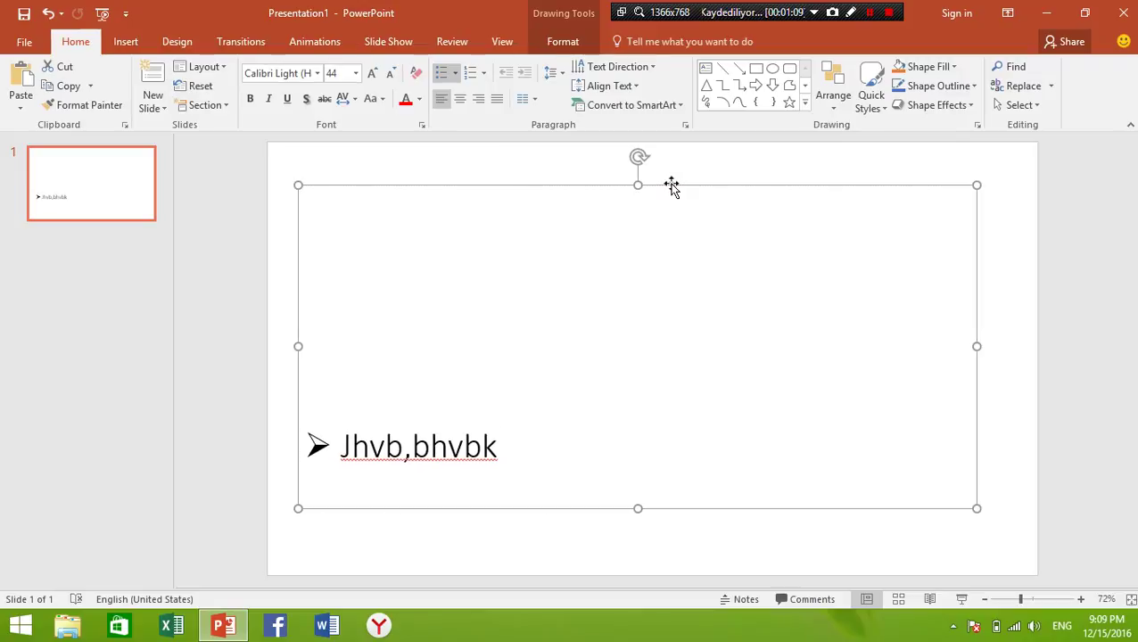
right_click(672, 185)
Step: Cut the bulleted text box and the title placeholder from the slide
left_click(681, 194)
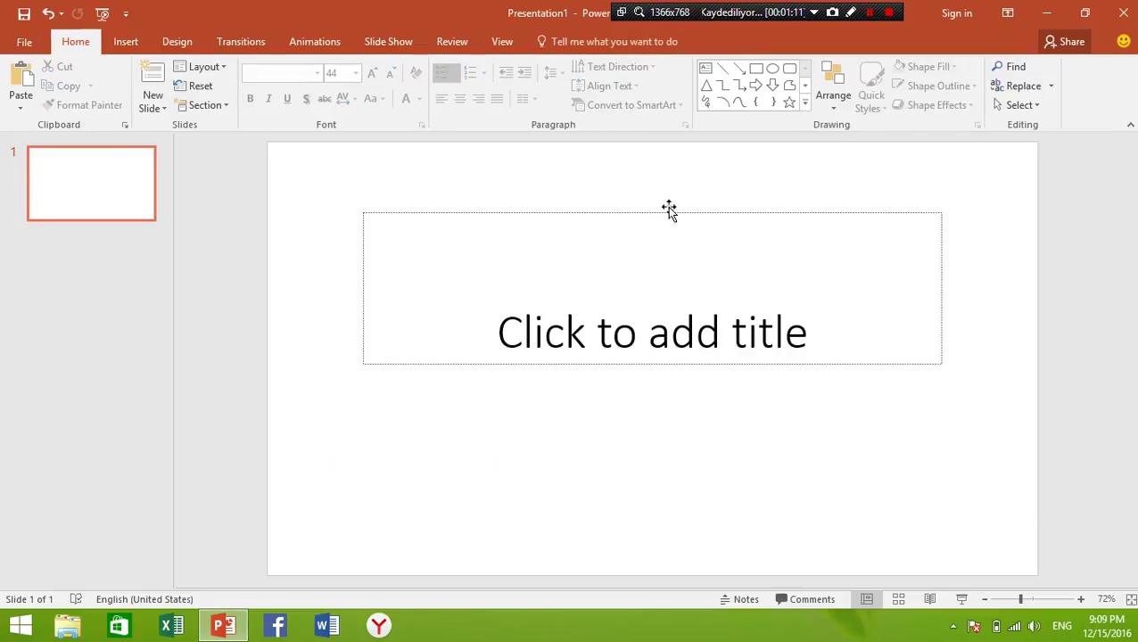
right_click(650, 214)
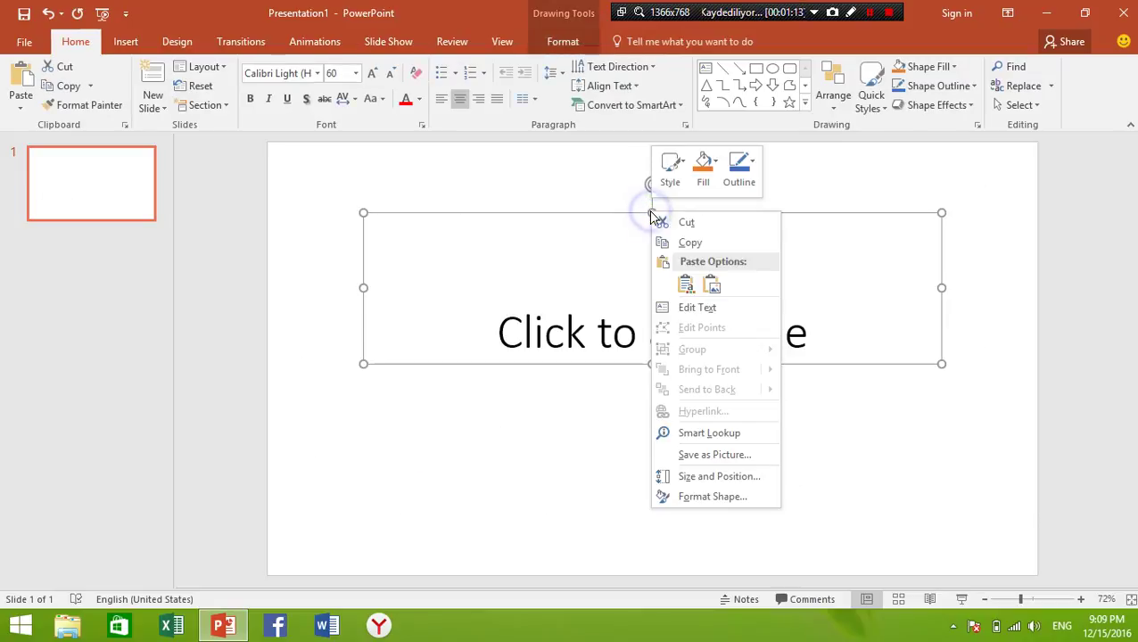
left_click(673, 223)
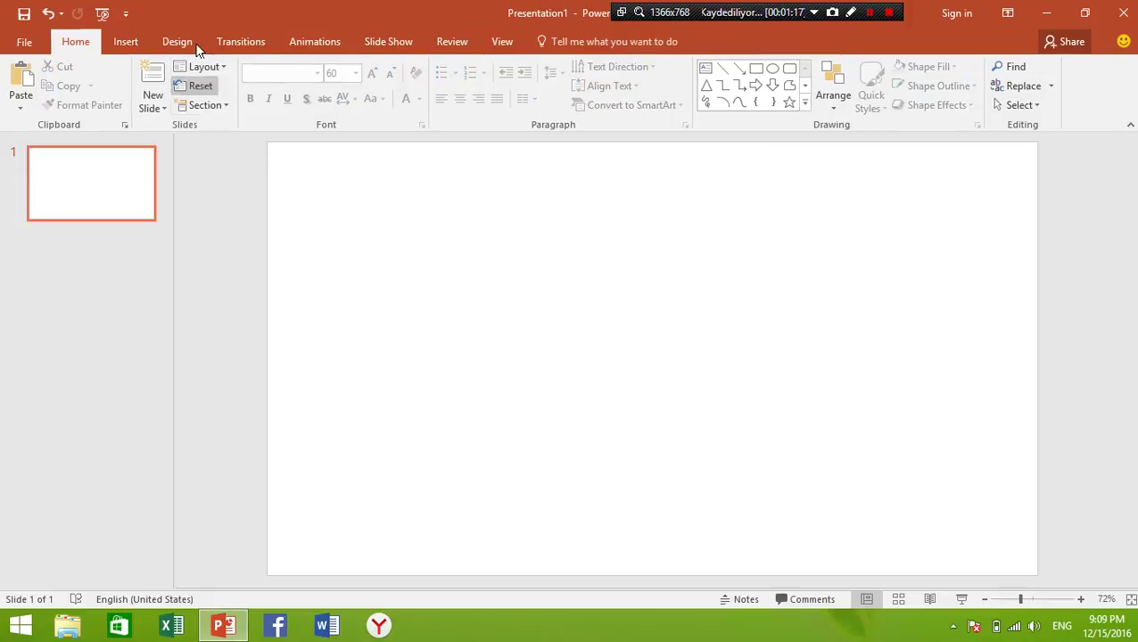
Step: Insert a text box spanning most of the slide
left_click(125, 44)
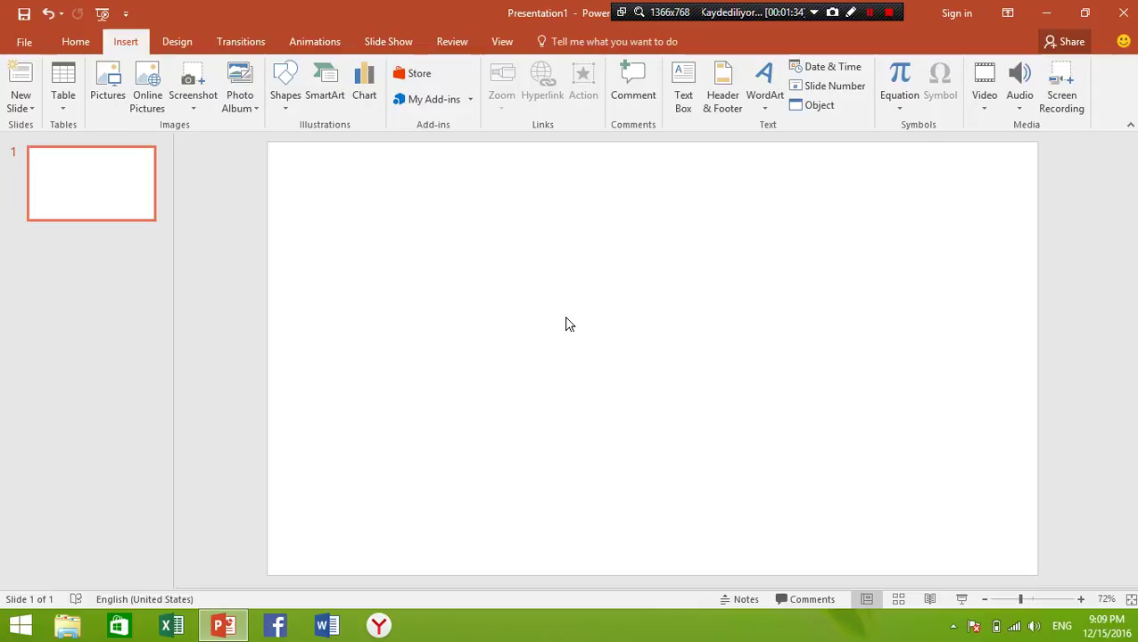
left_click(678, 84)
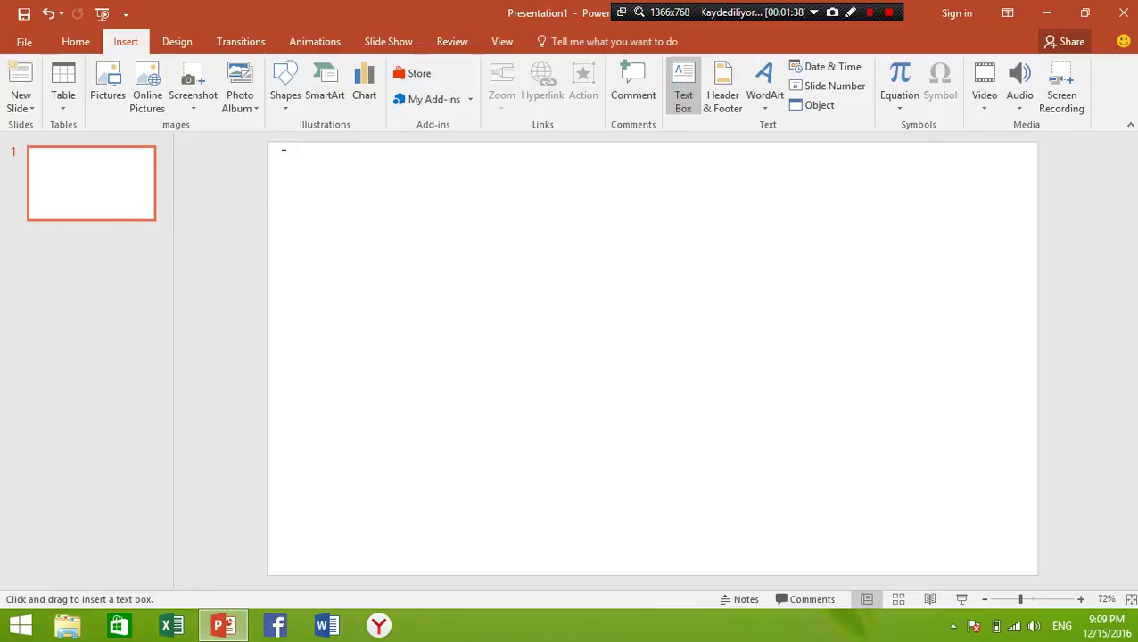
left_click_drag(286, 167, 1022, 564)
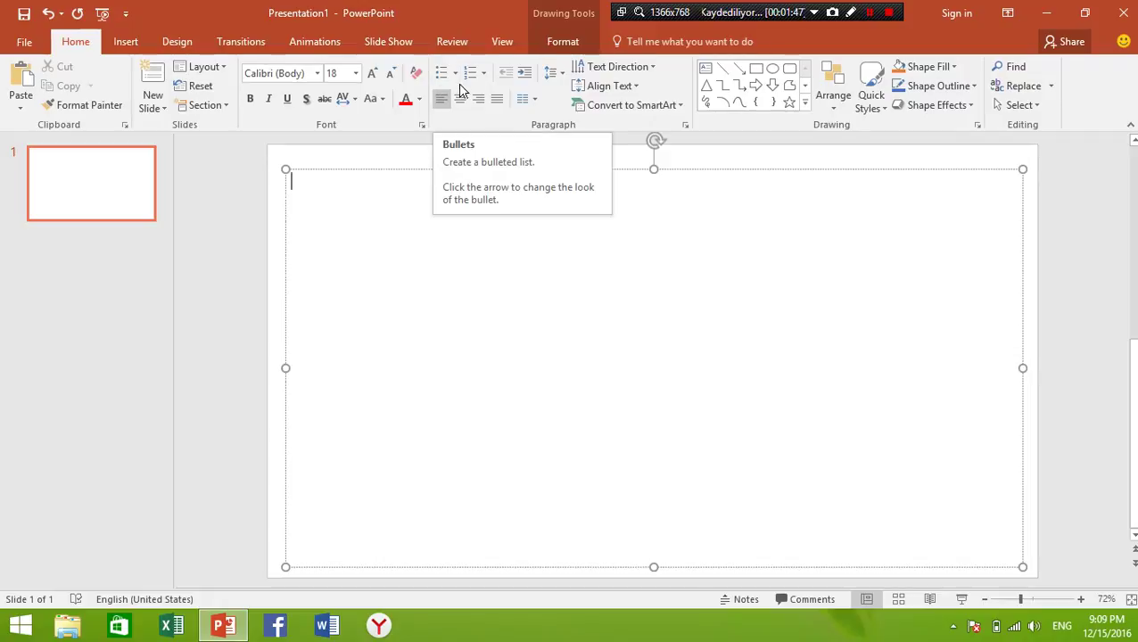
Step: Type Excel, Word and PowerPoint as checkmark bullets, then nudge the box up-left
left_click(456, 74)
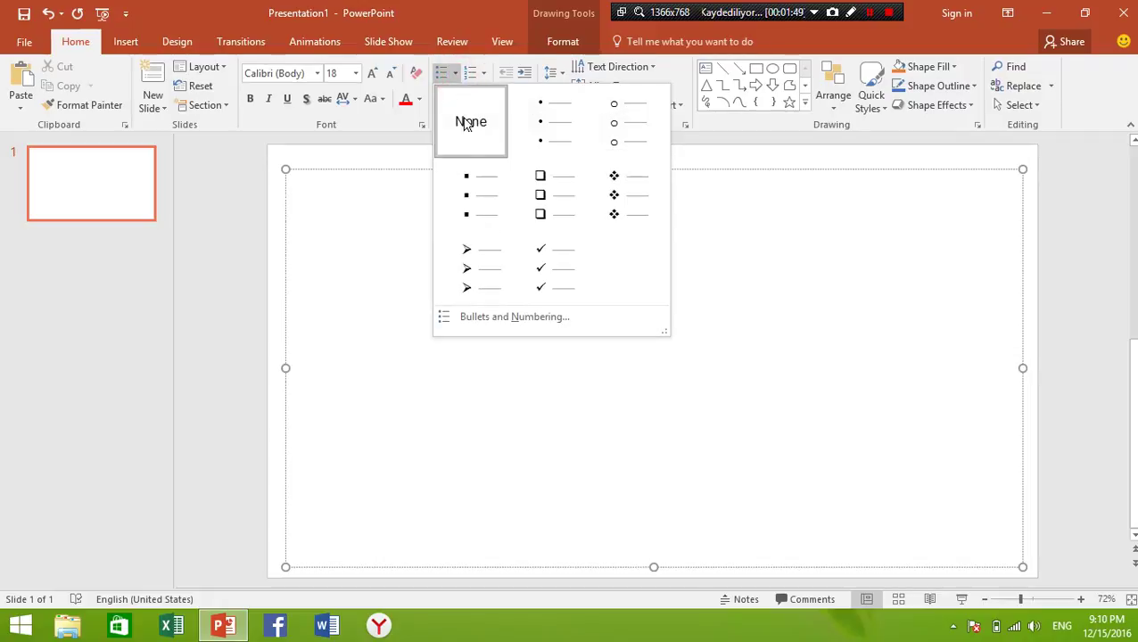
left_click(562, 290)
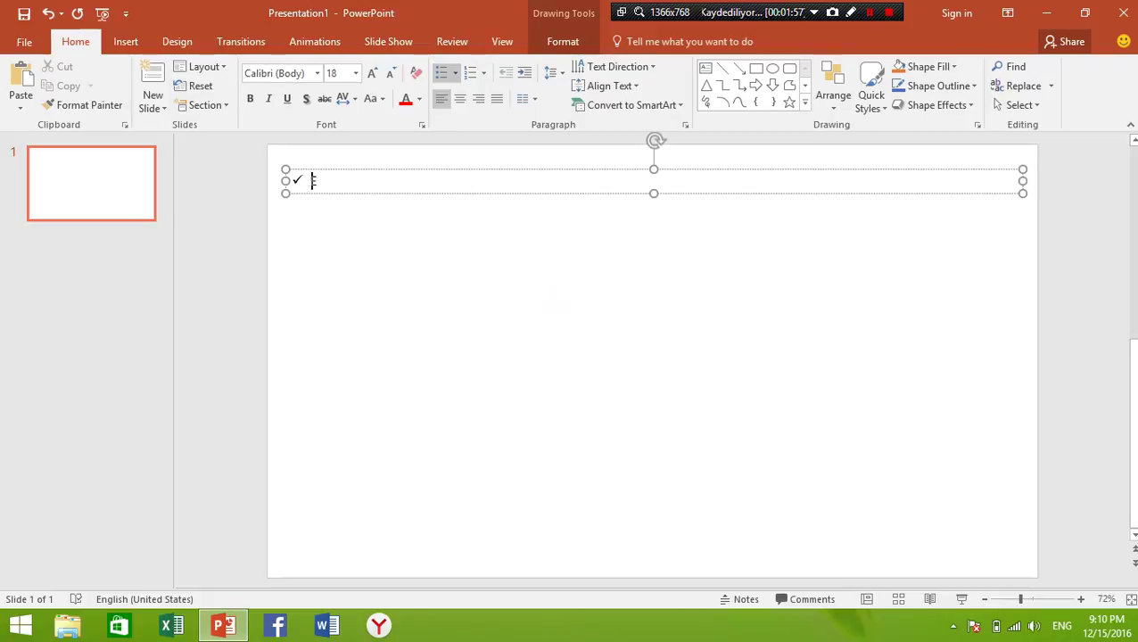
type("Excel")
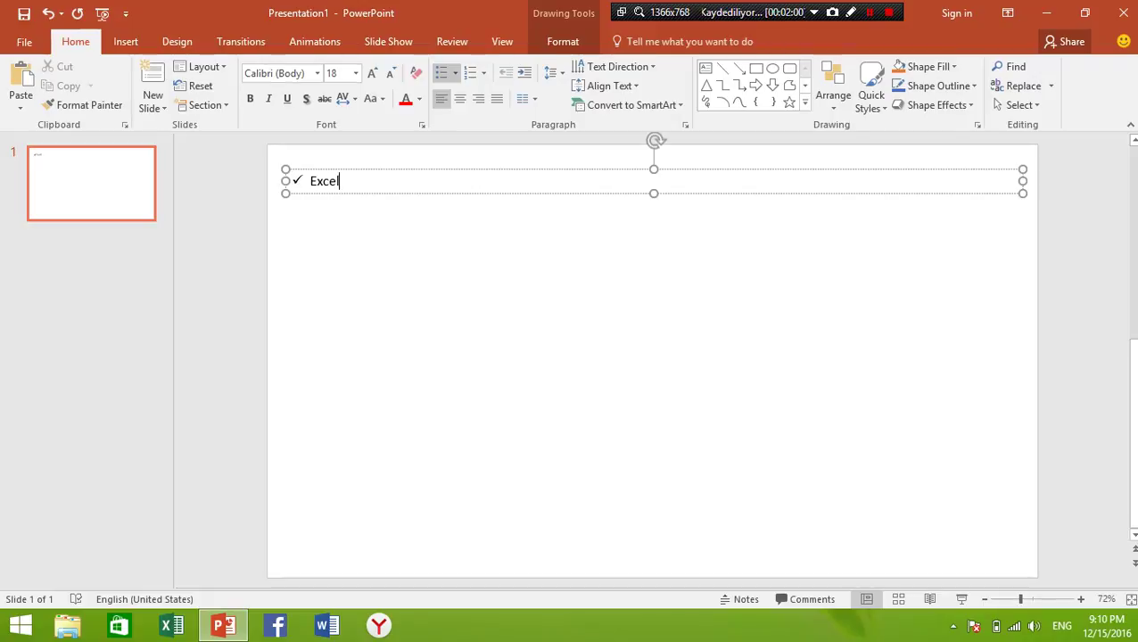
key("Return")
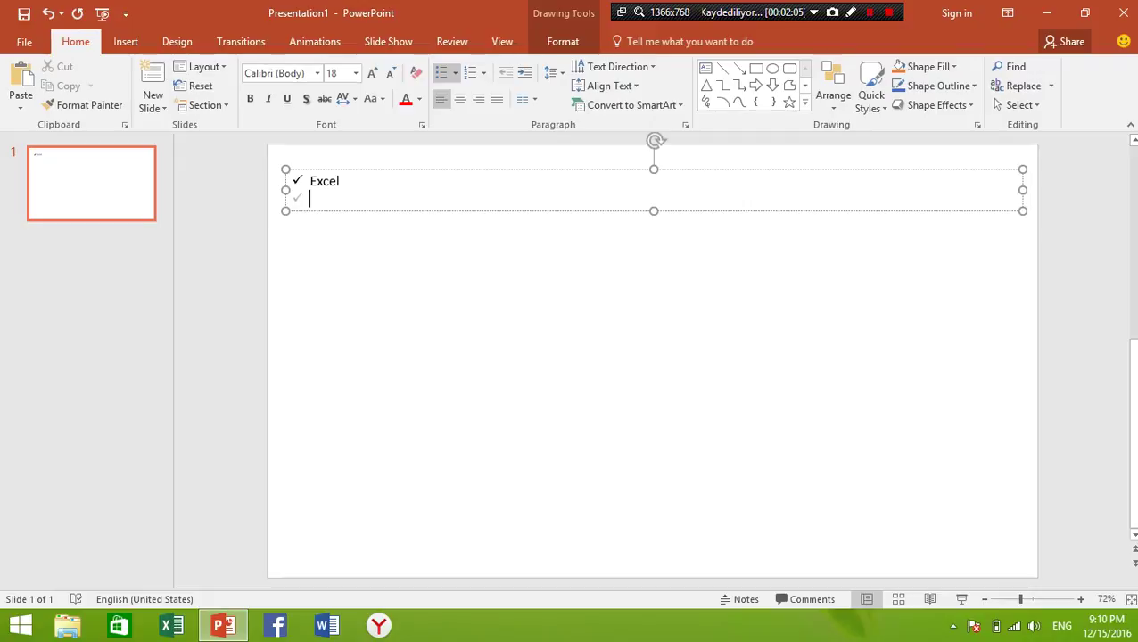
type("Word")
key("Return")
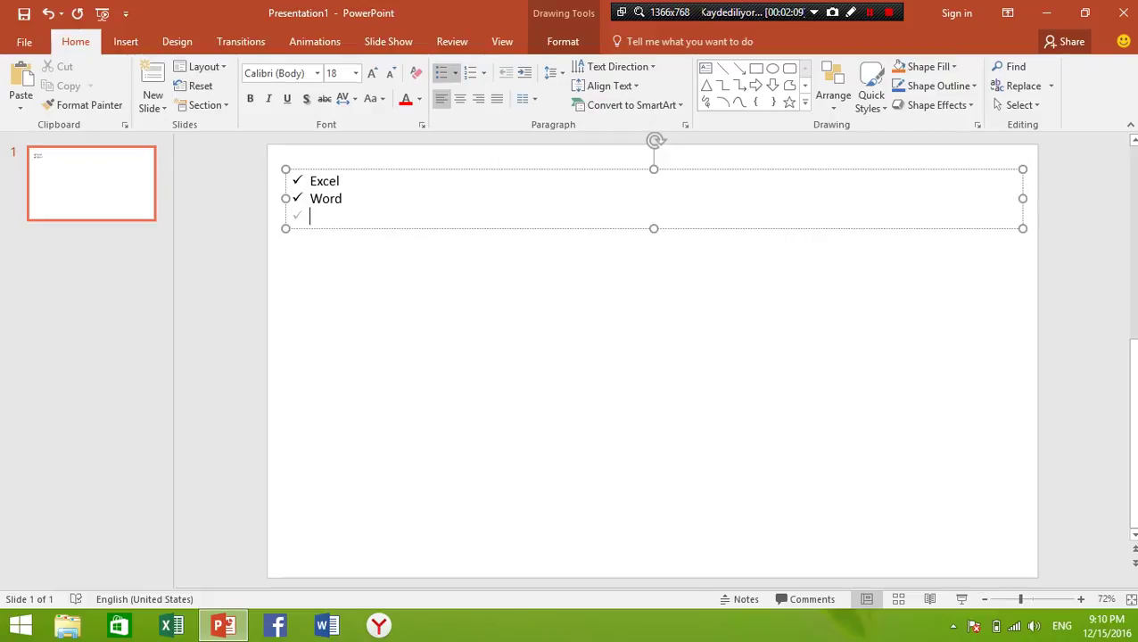
type("PowerP")
type("oint")
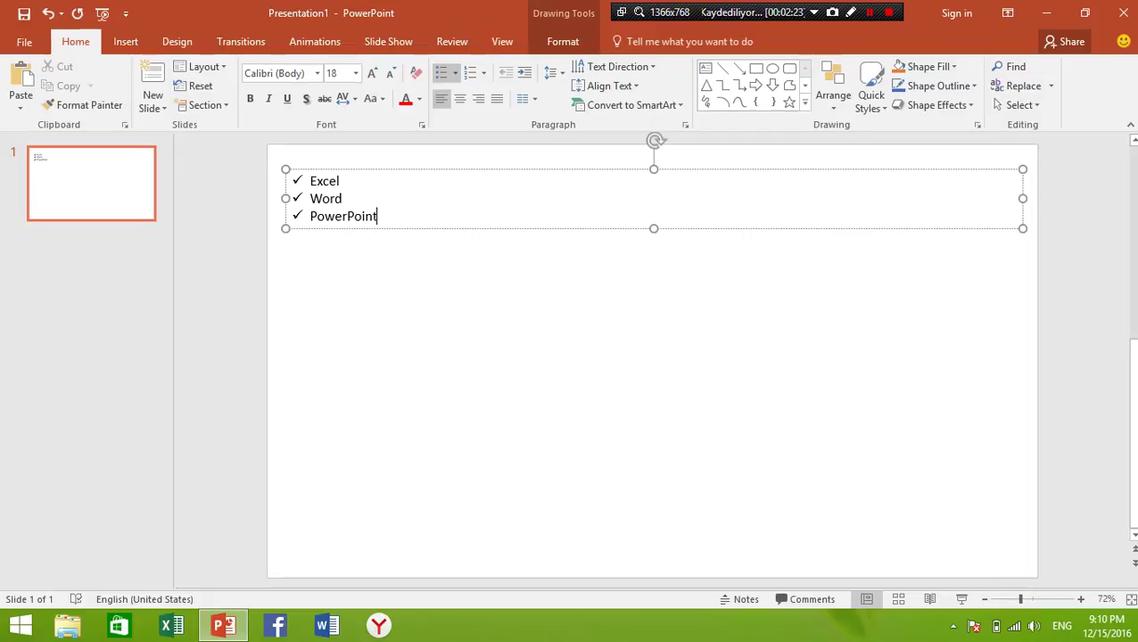
left_click(378, 216)
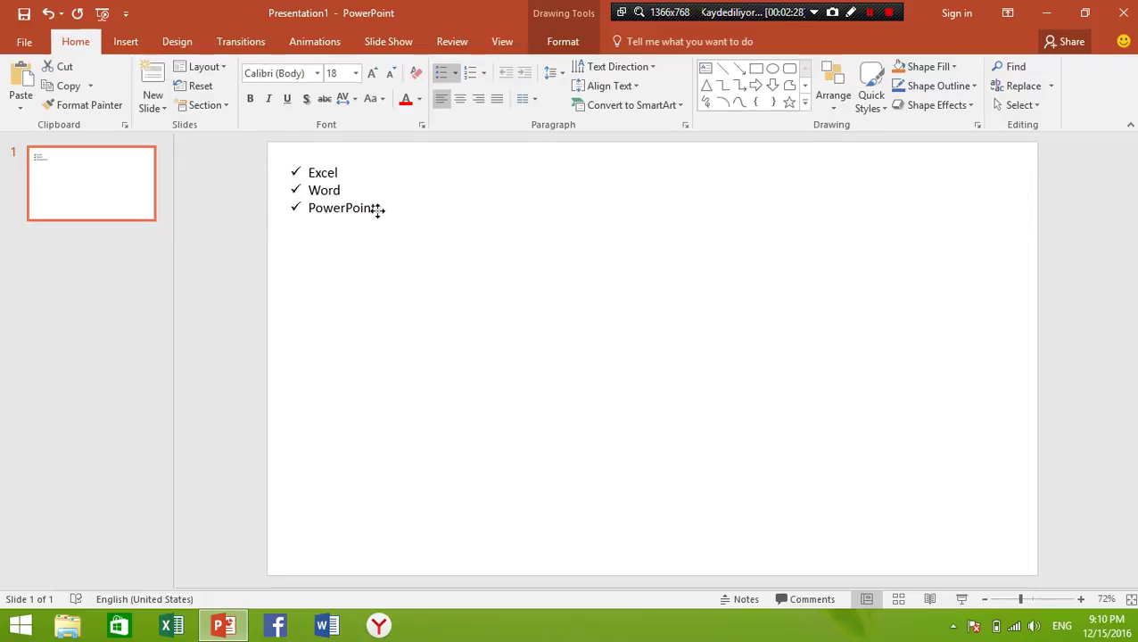
left_click_drag(378, 217, 294, 168)
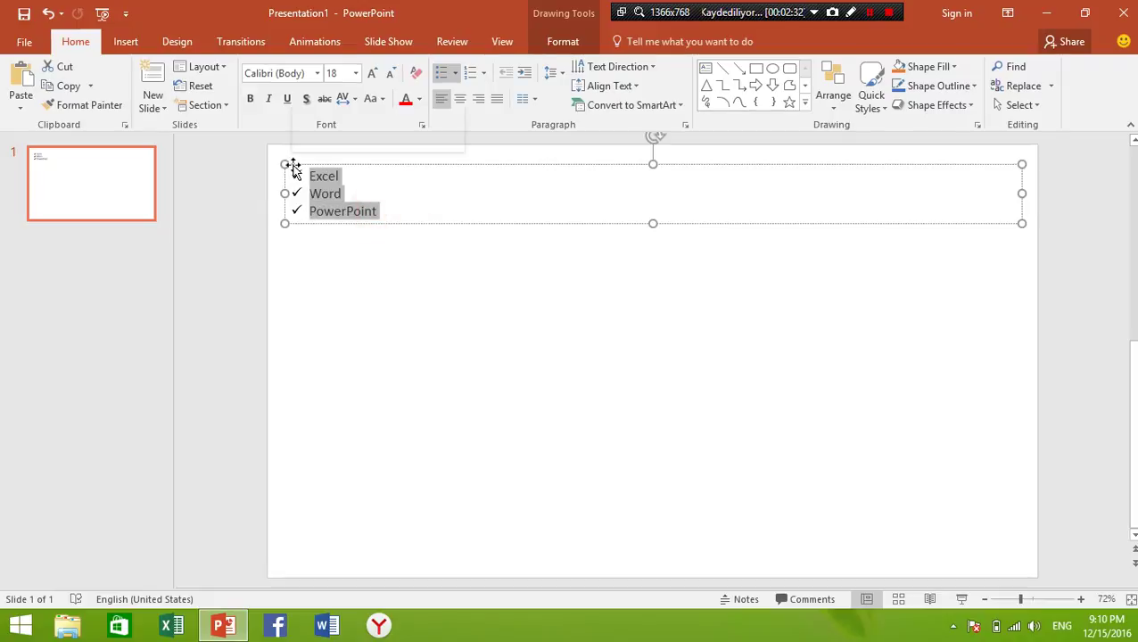
Step: Delete the list lines and switch to A. B. C. lettered numbering
key("Delete")
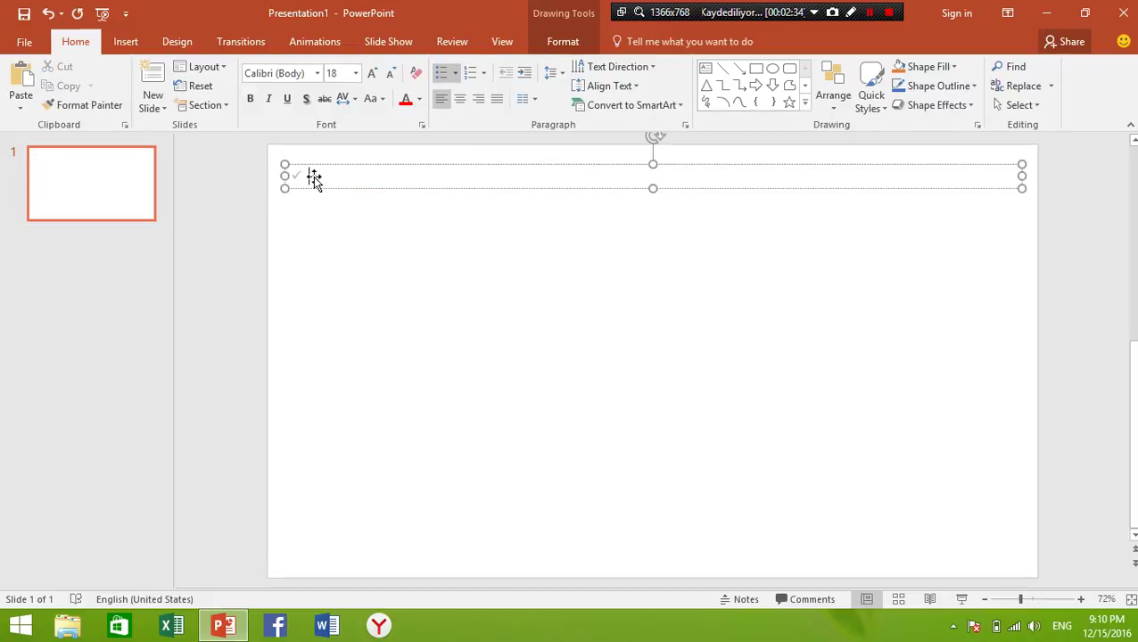
key("BackSpace")
left_click(483, 75)
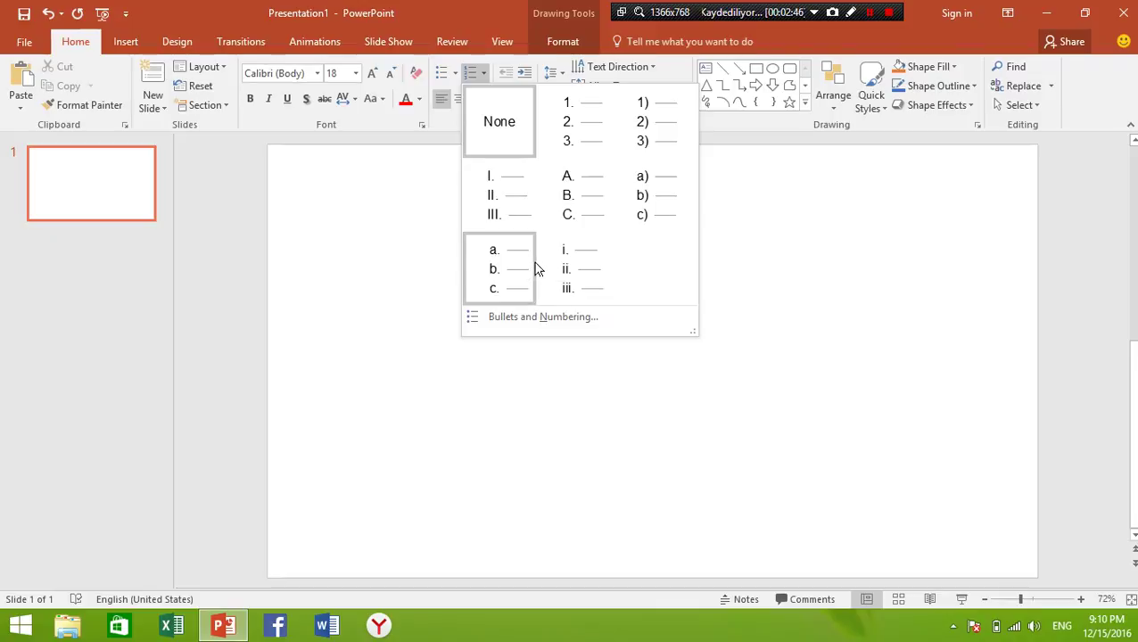
left_click(567, 205)
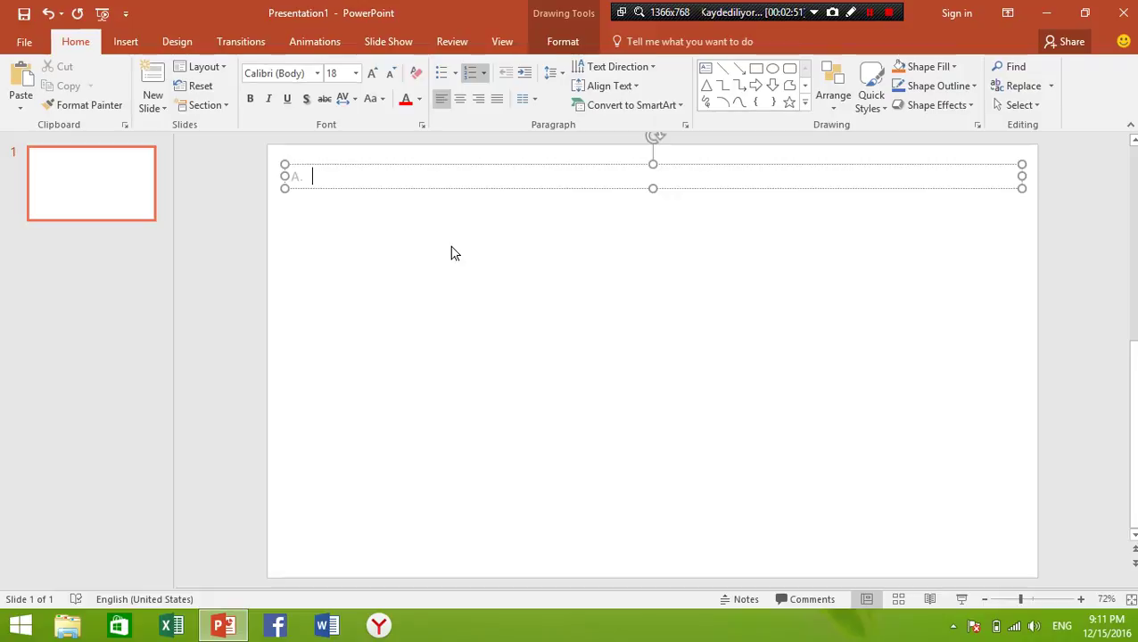
Step: Type lettered entries 1, 3, 4 and 5 on successive lines
type("1")
key("Return")
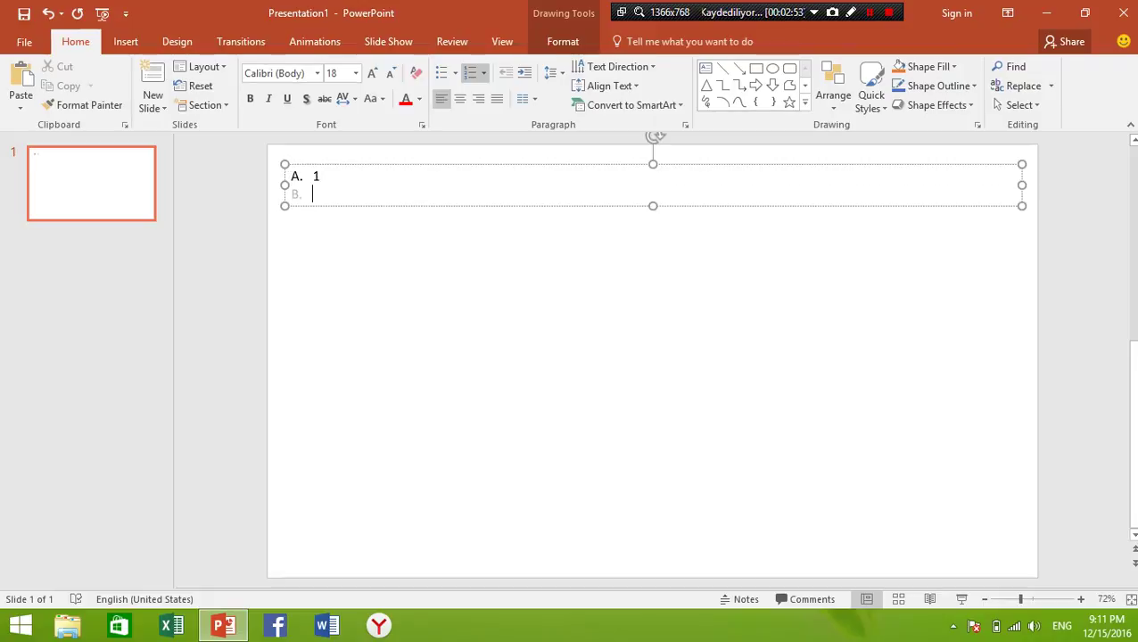
type("2")
key("Return")
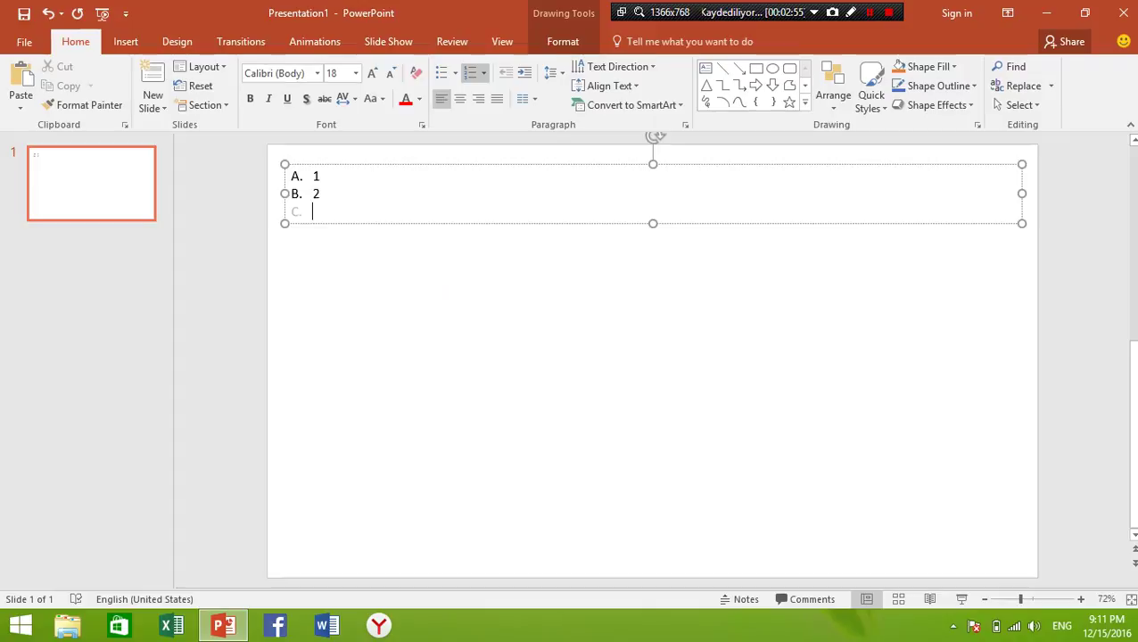
type("3")
key("Return")
type("4")
key("Return")
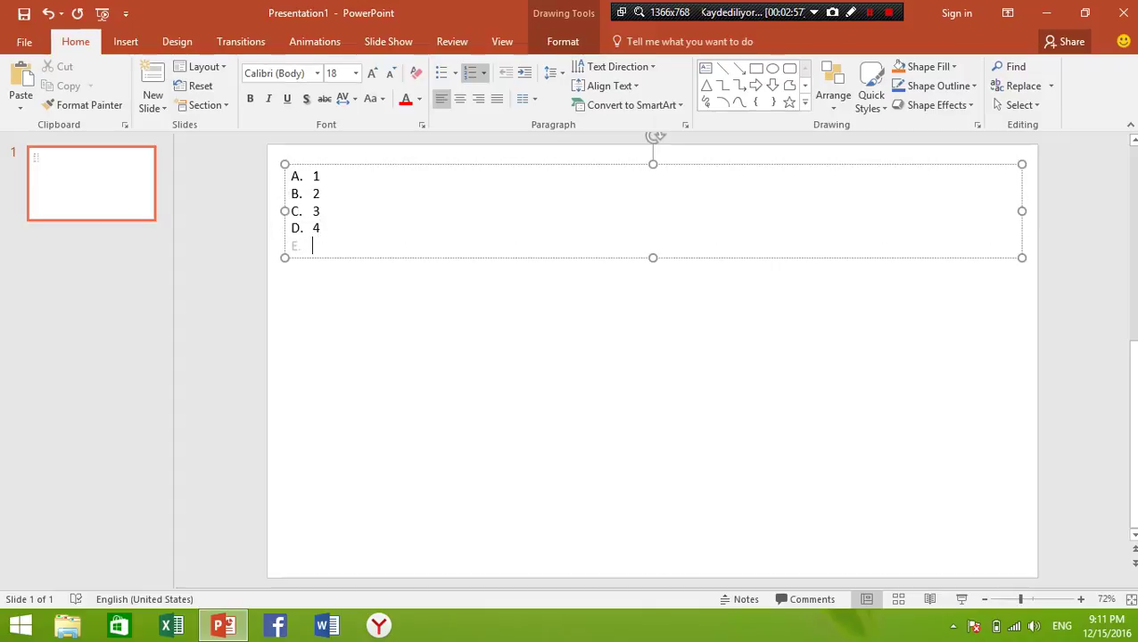
type("5")
Step: Shift the box slightly right, undo the list, and leave plain text 'sdf'
left_click(332, 246)
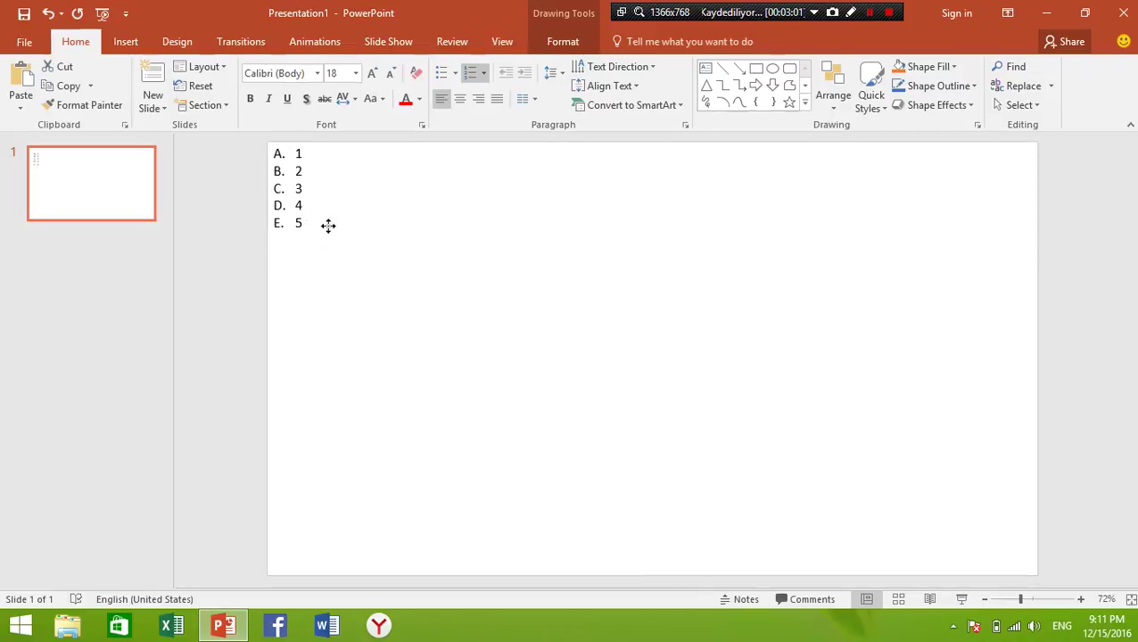
left_click_drag(333, 246, 340, 246)
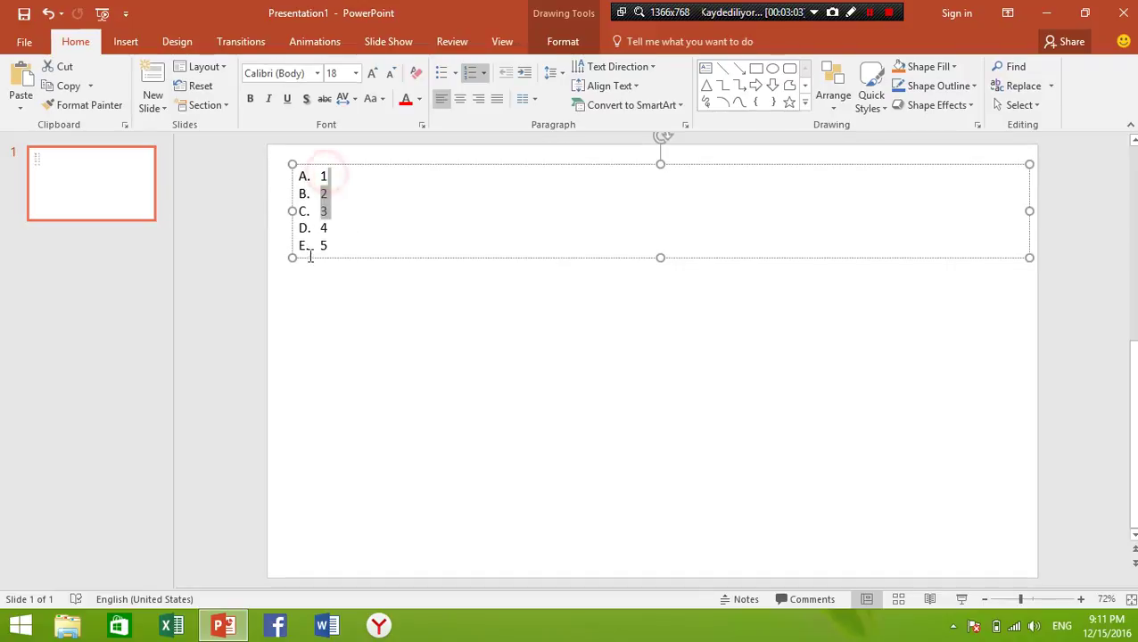
left_click_drag(327, 174, 324, 235)
key("ctrl+z")
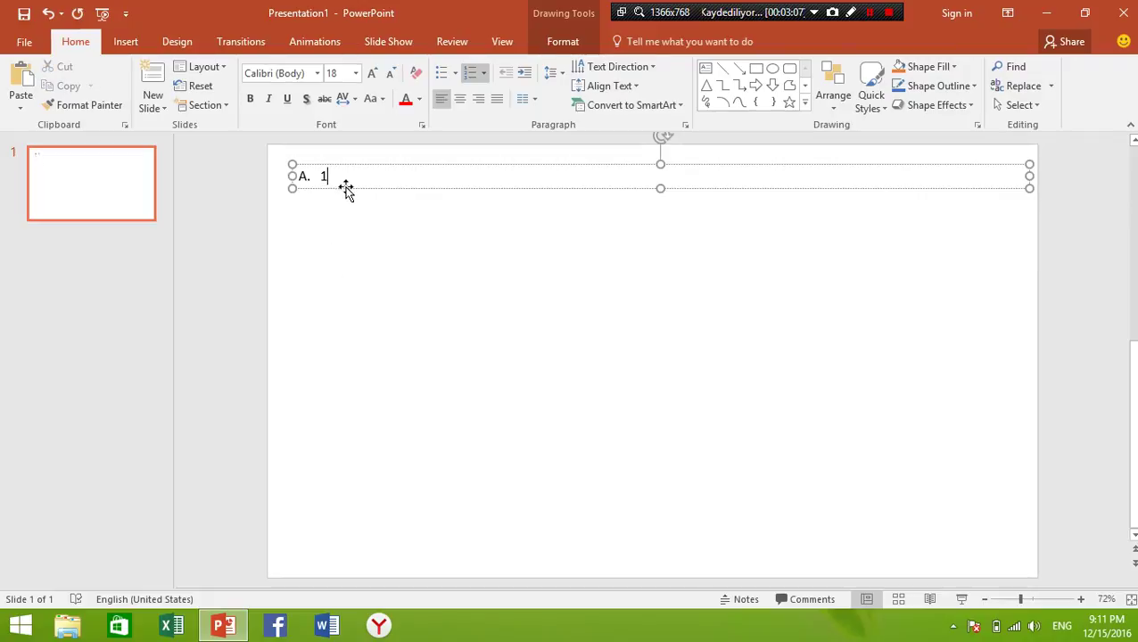
key("BackSpace")
key("BackSpace")
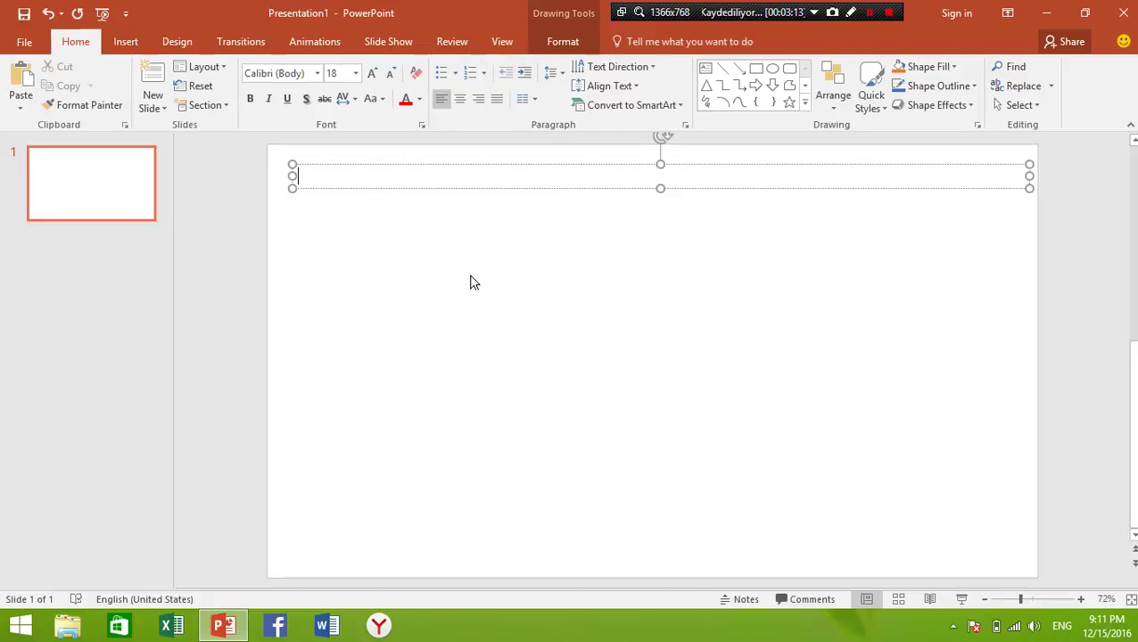
type("sdf")
left_click(416, 174)
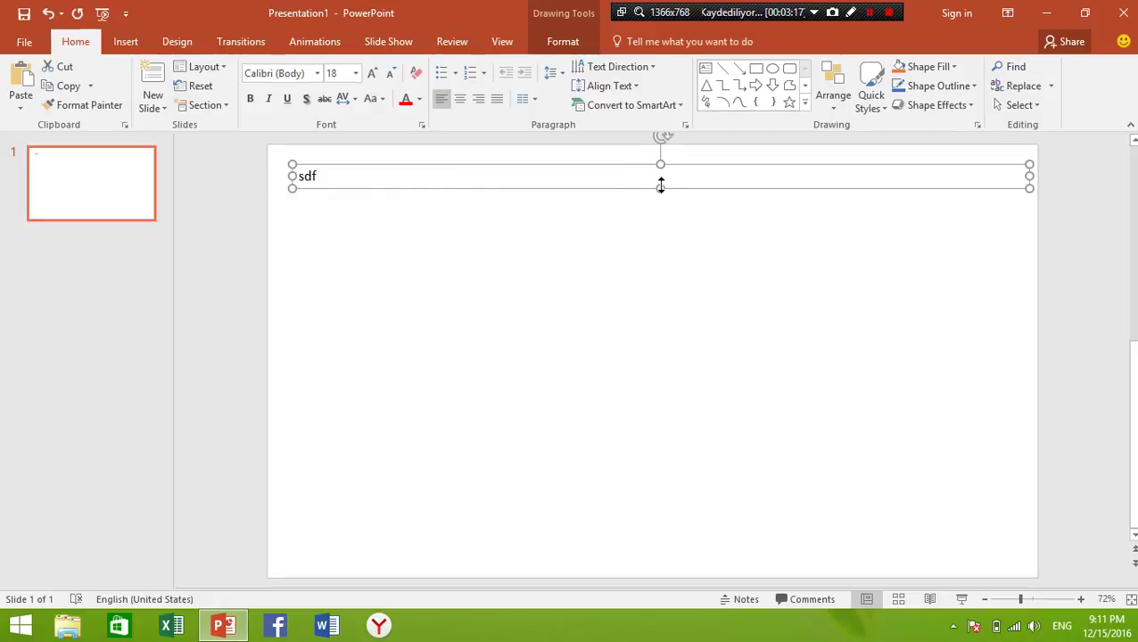
left_click_drag(660, 184, 662, 428)
left_click_drag(324, 175, 318, 176)
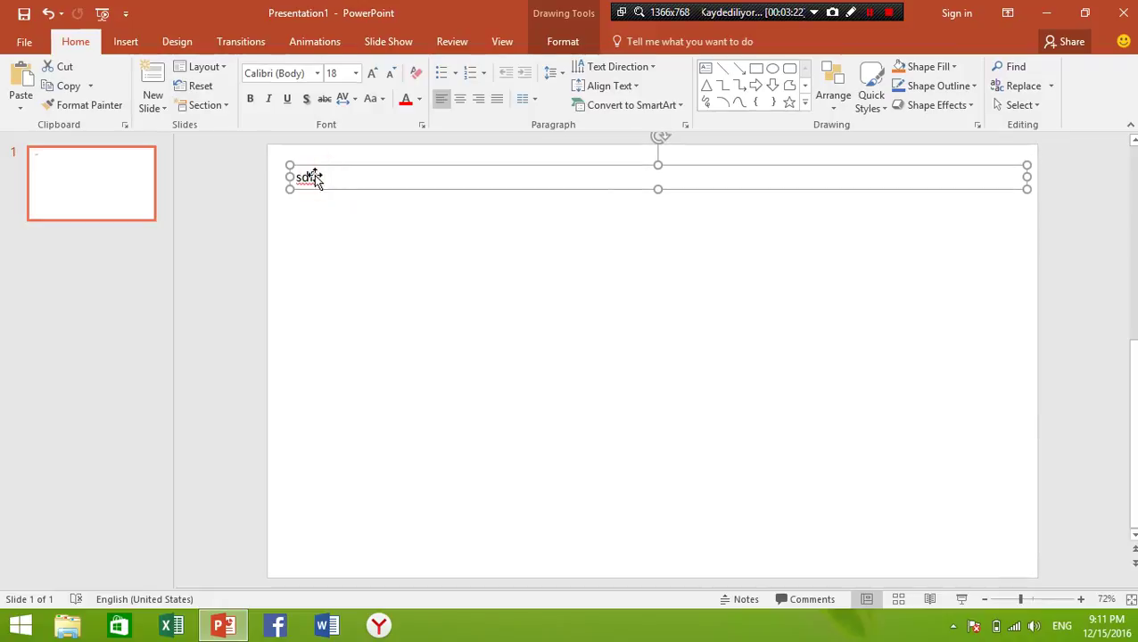
left_click(314, 175)
key("ctrl+z")
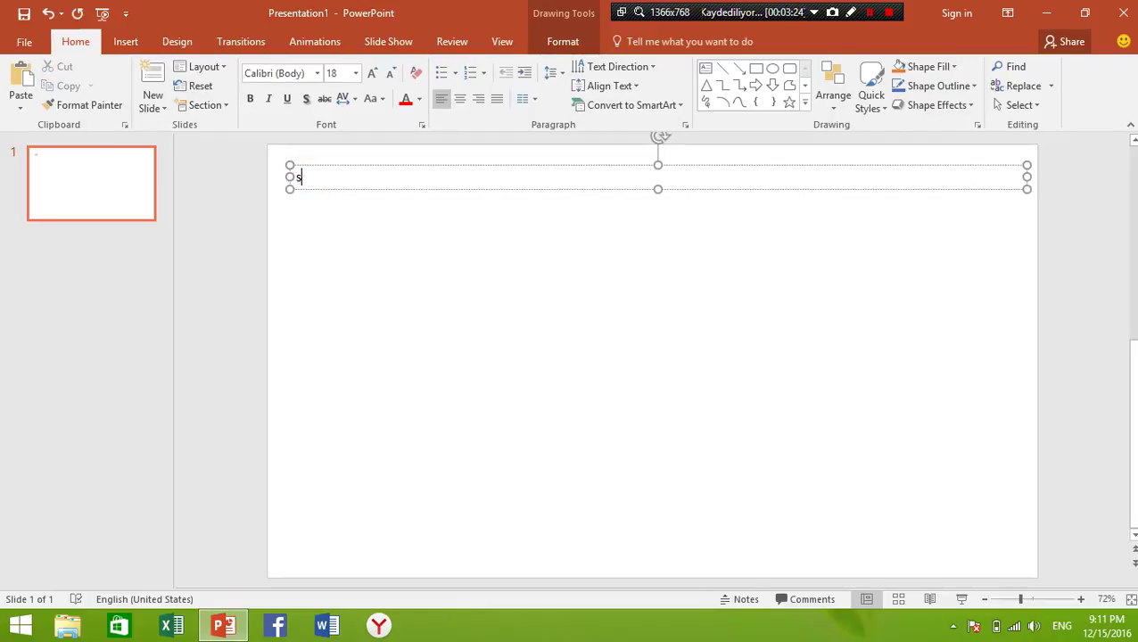
left_click(524, 73)
left_click(505, 73)
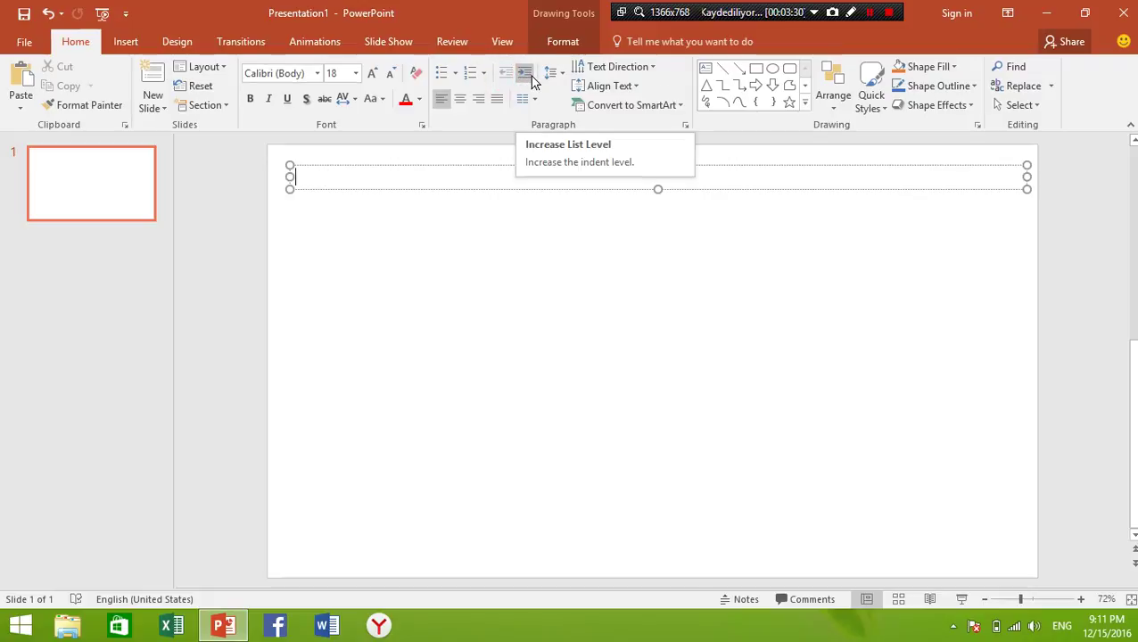
left_click(531, 79)
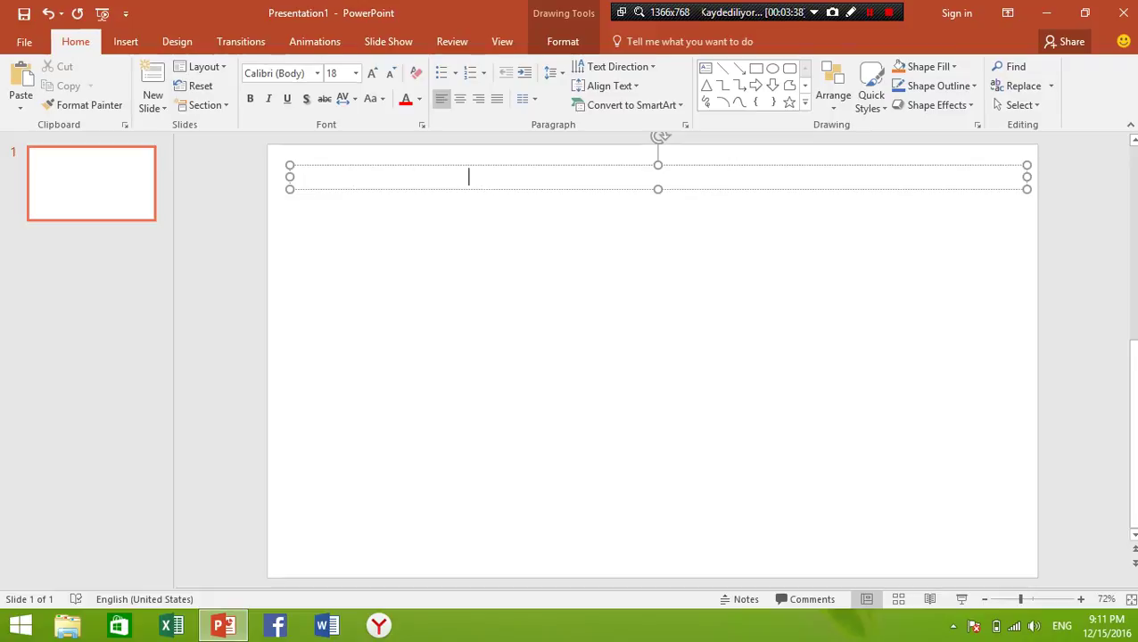
key("BackSpace")
key("BackSpace")
key("BackSpace")
key("BackSpace")
key("BackSpace")
key("BackSpace")
key("BackSpace")
left_click(524, 76)
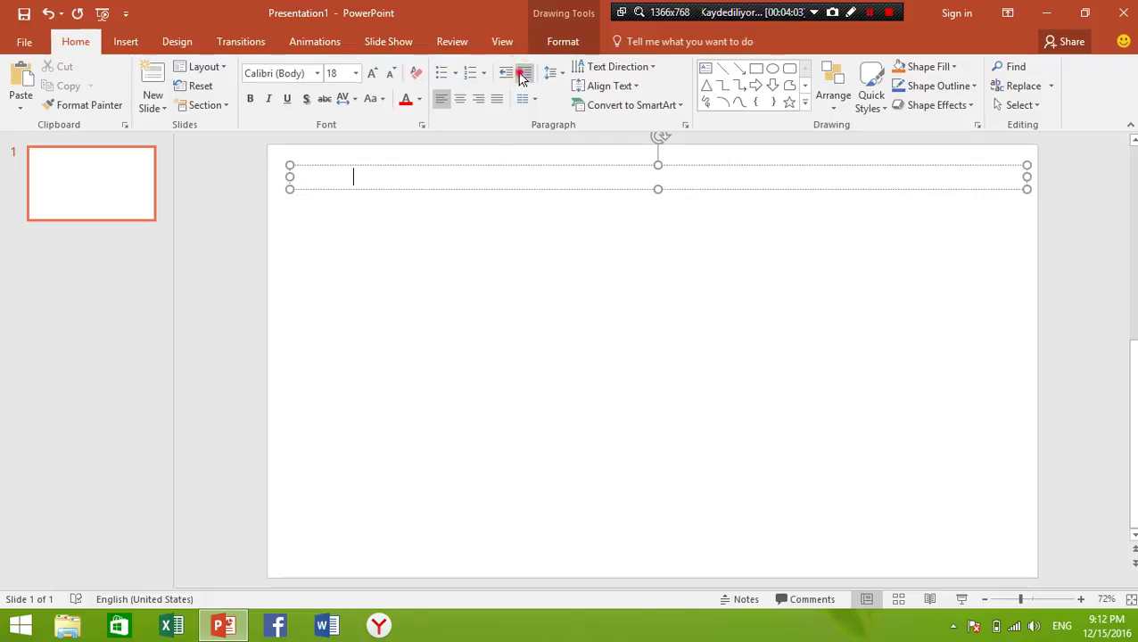
left_click(524, 76)
left_click(505, 73)
left_click(505, 73)
left_click(506, 76)
left_click(524, 76)
left_click(525, 76)
left_click(524, 76)
left_click(503, 77)
left_click(503, 77)
left_click(500, 80)
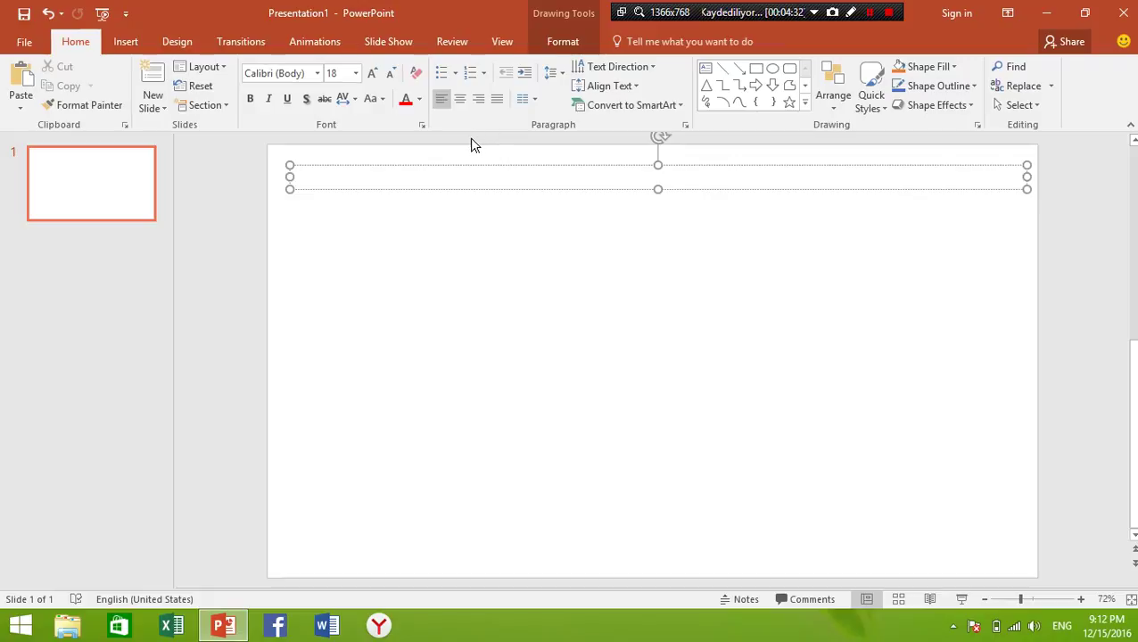
Step: Set the text box to Two Columns and try, then erase, some test text
left_click(534, 102)
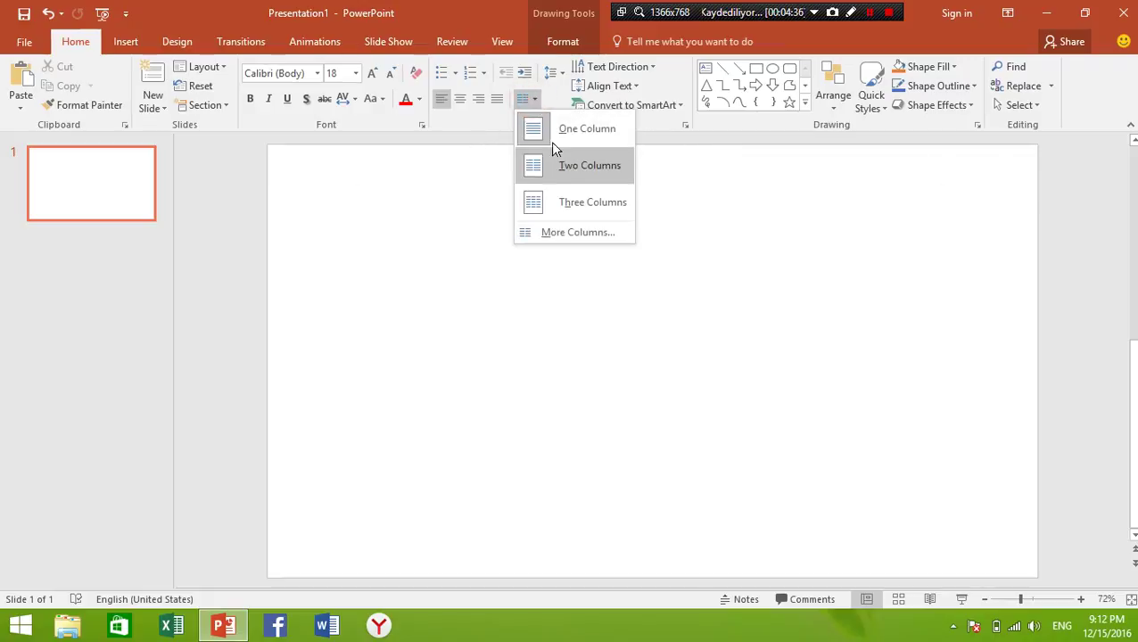
left_click(564, 173)
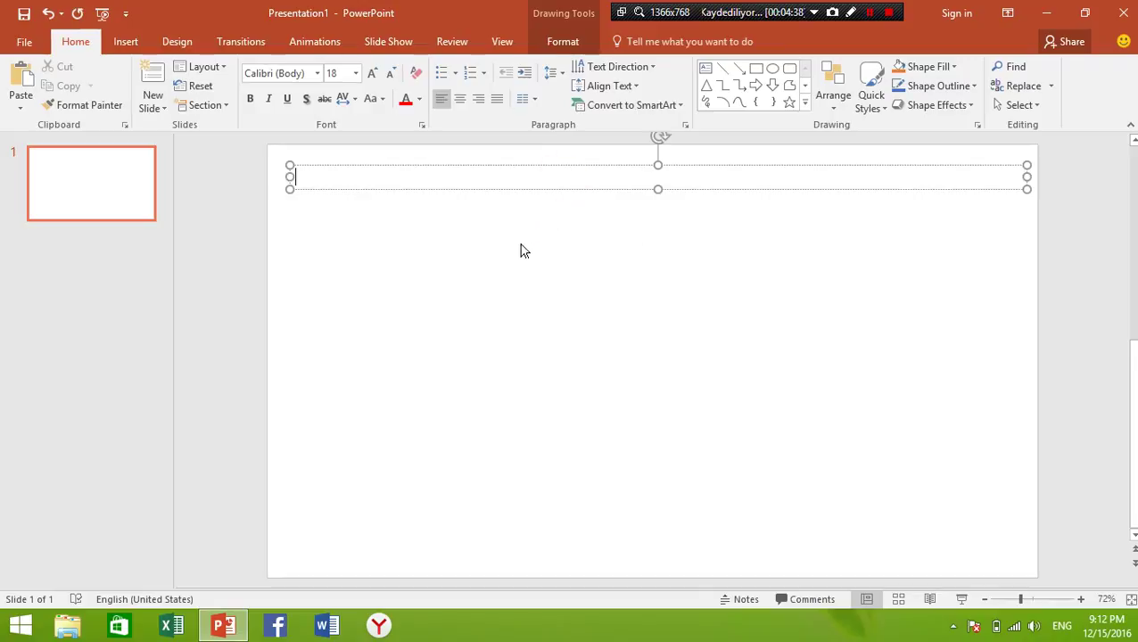
type("fadfgrwsg")
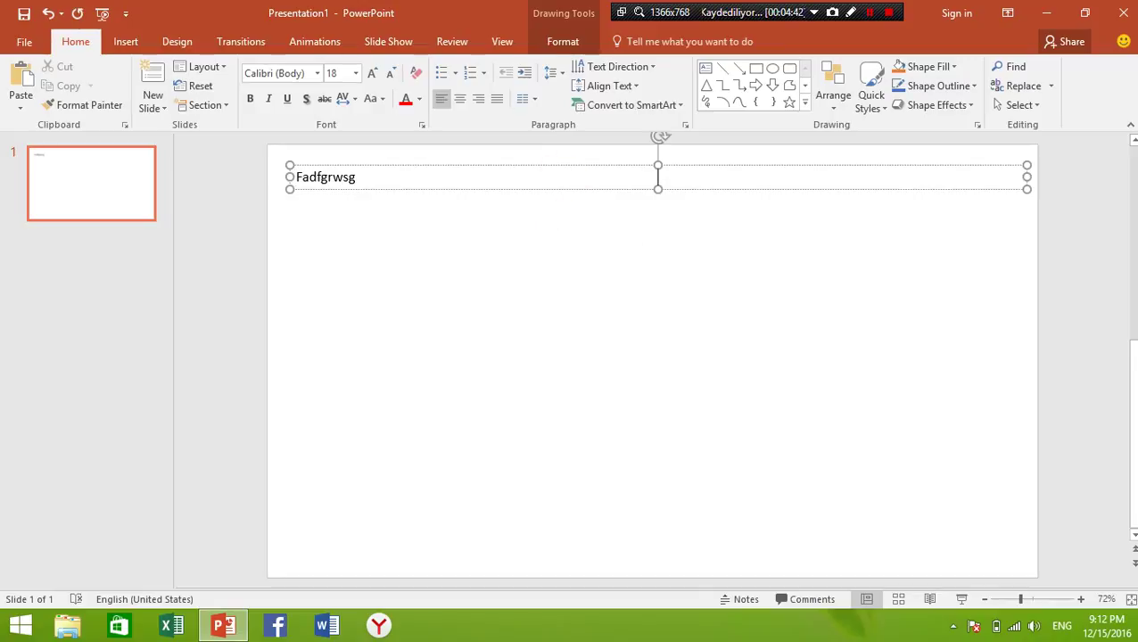
type(" wefegwpojevpdsoj")
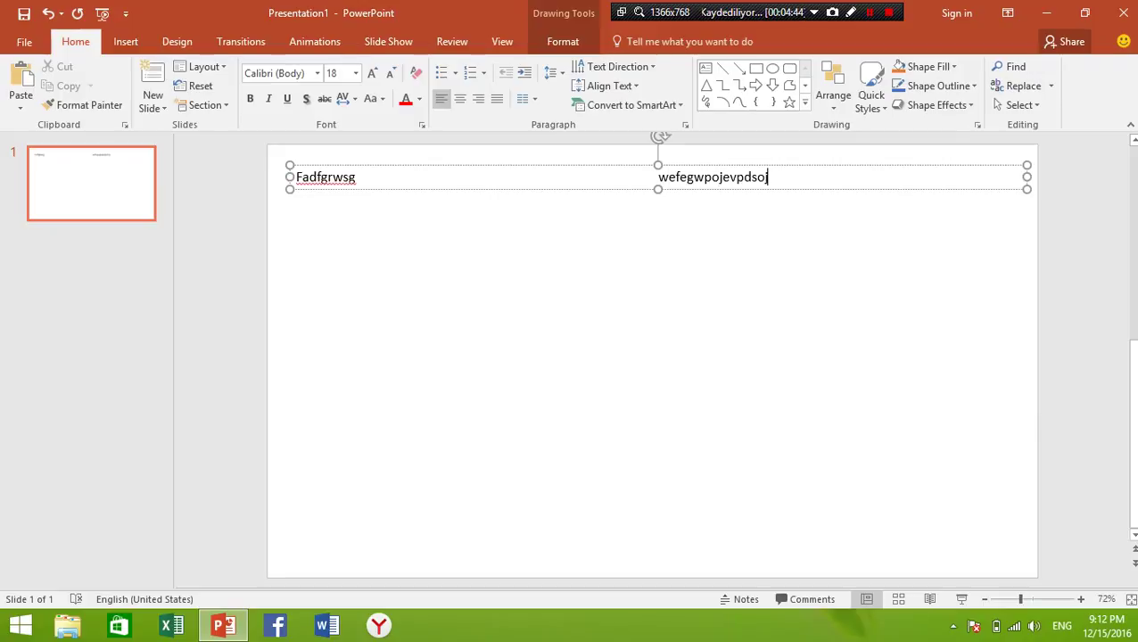
key("BackSpace")
key("BackSpace")
key("BackSpace")
key("BackSpace")
key("BackSpace")
key("BackSpace")
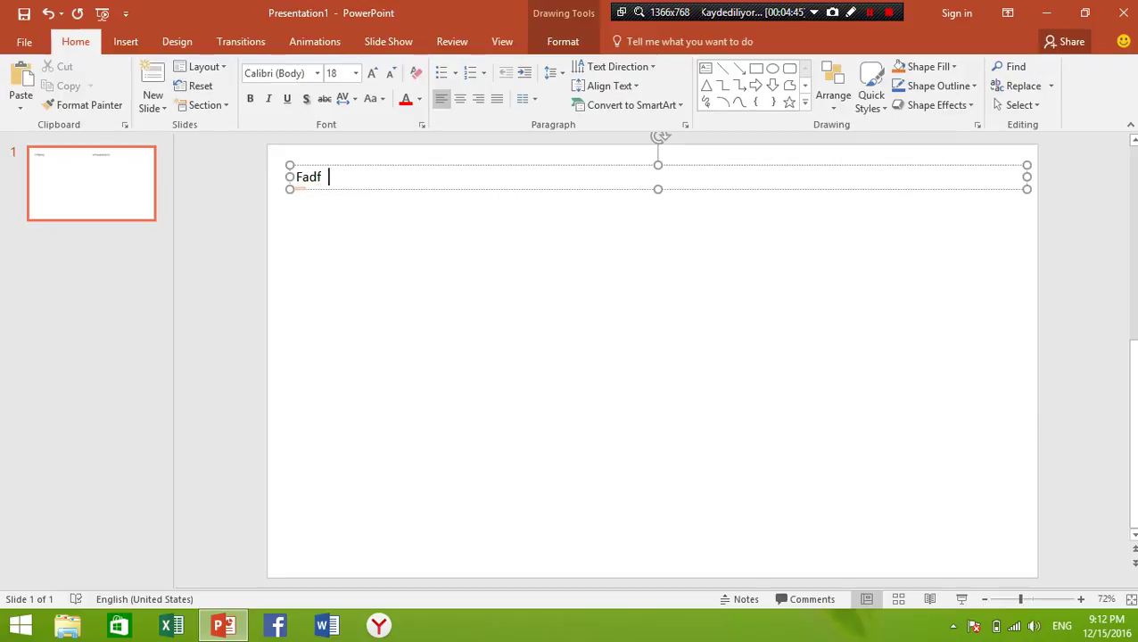
key("BackSpace")
key("BackSpace")
key("BackSpace")
Step: Fill the two-column text box with a long run of 'c' characters
type("ccccccccccccccccccccccccccccccccc")
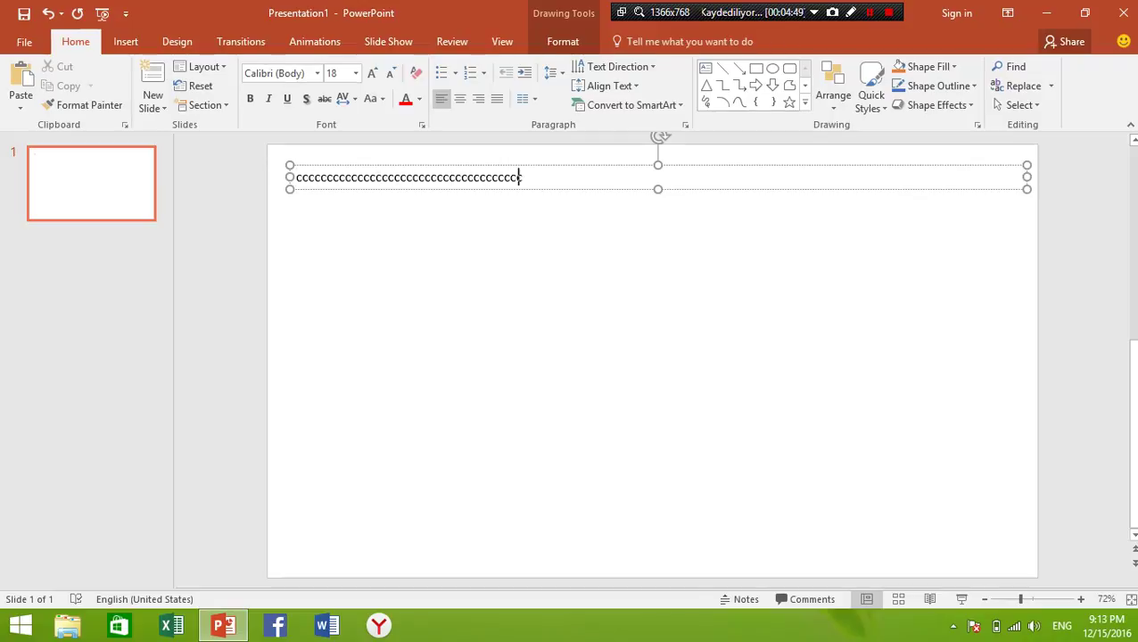
type("cccccccccccccccccccc ccccccccccccccccccccccccccccccccccc")
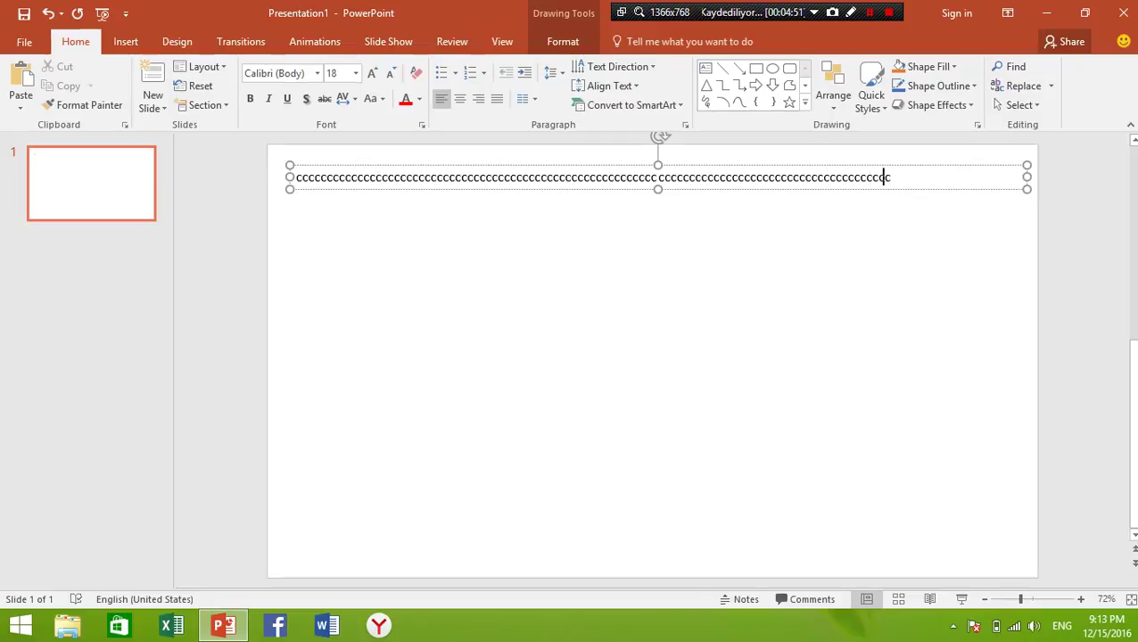
type("ccccccccc")
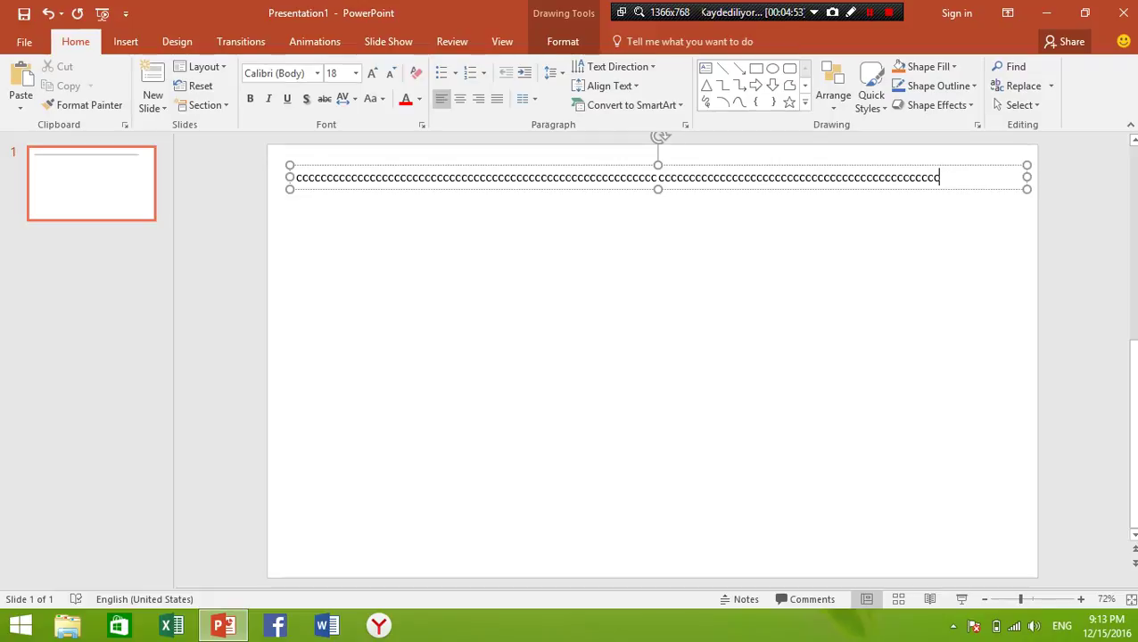
key("BackSpace")
key("BackSpace")
key("BackSpace")
key("BackSpace")
key("BackSpace")
key("BackSpace")
key("BackSpace")
key("BackSpace")
key("BackSpace")
key("BackSpace")
key("BackSpace")
key("BackSpace")
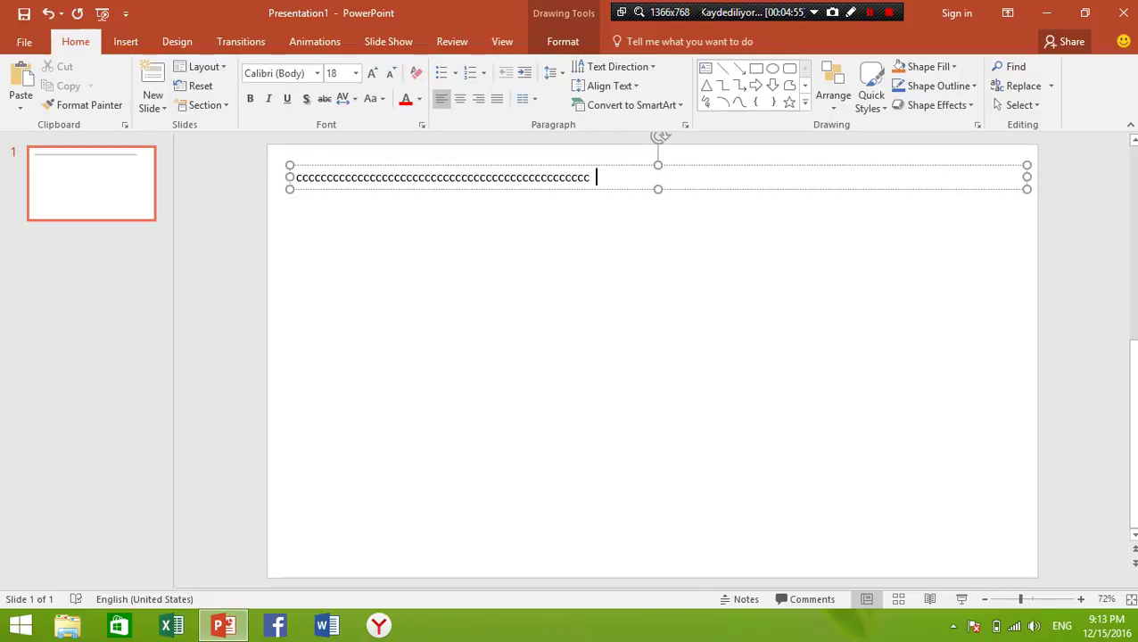
key("BackSpace")
key("BackSpace")
key("BackSpace")
key("BackSpace")
key("BackSpace")
key("BackSpace")
key("BackSpace")
key("BackSpace")
key("BackSpace")
key("BackSpace")
key("BackSpace")
key("BackSpace")
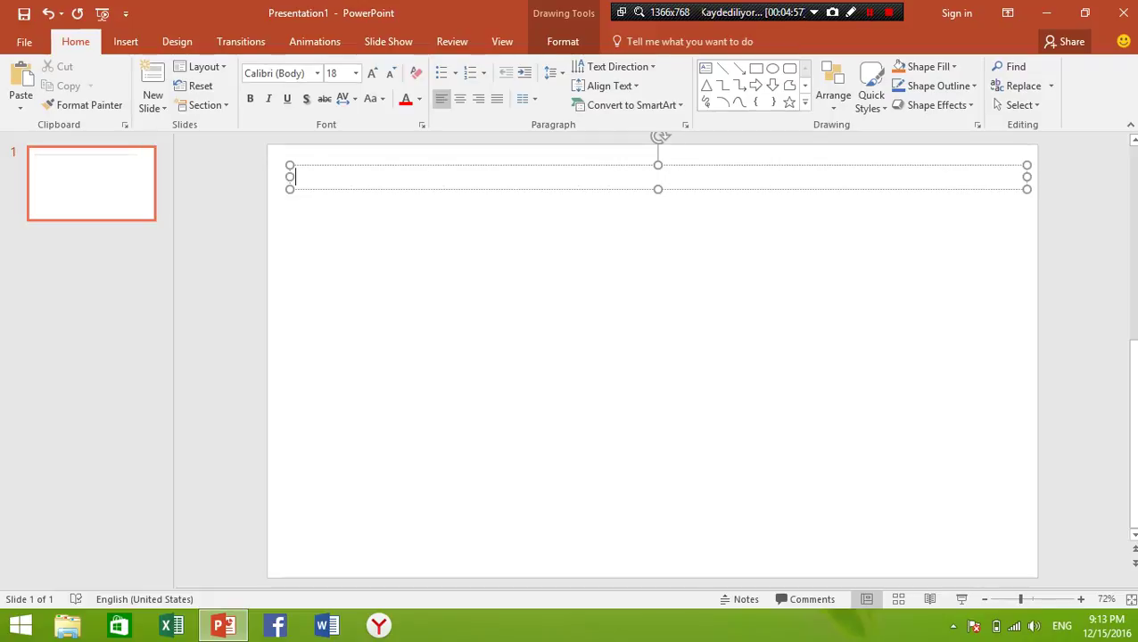
left_click(526, 99)
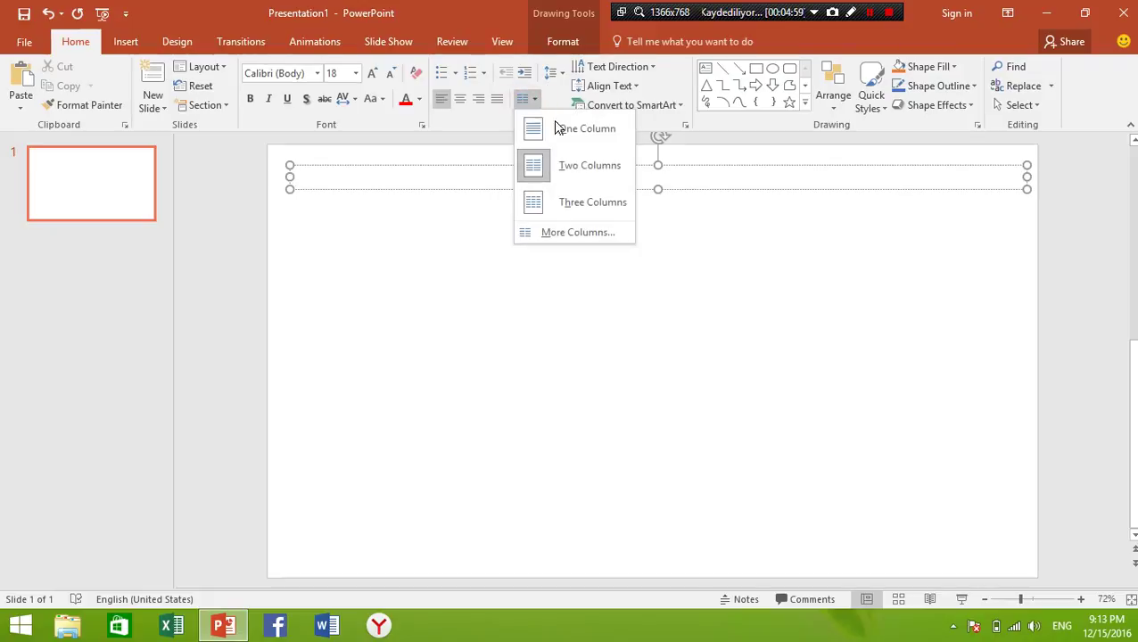
left_click(563, 170)
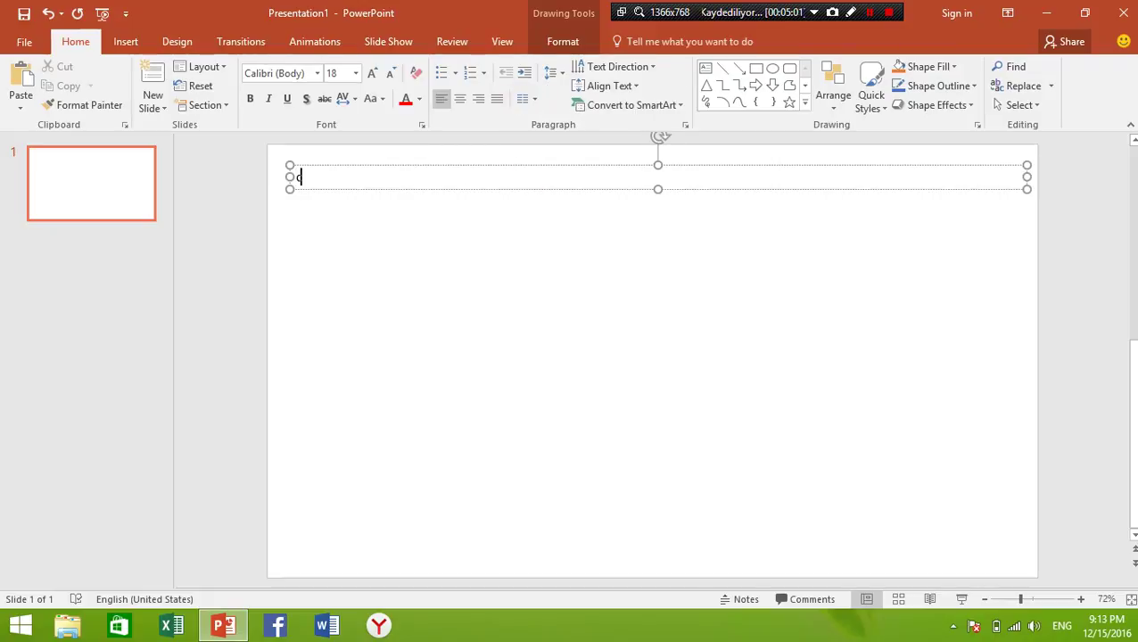
type("cccccccccccccccccccccccccccccccccccccccccccc")
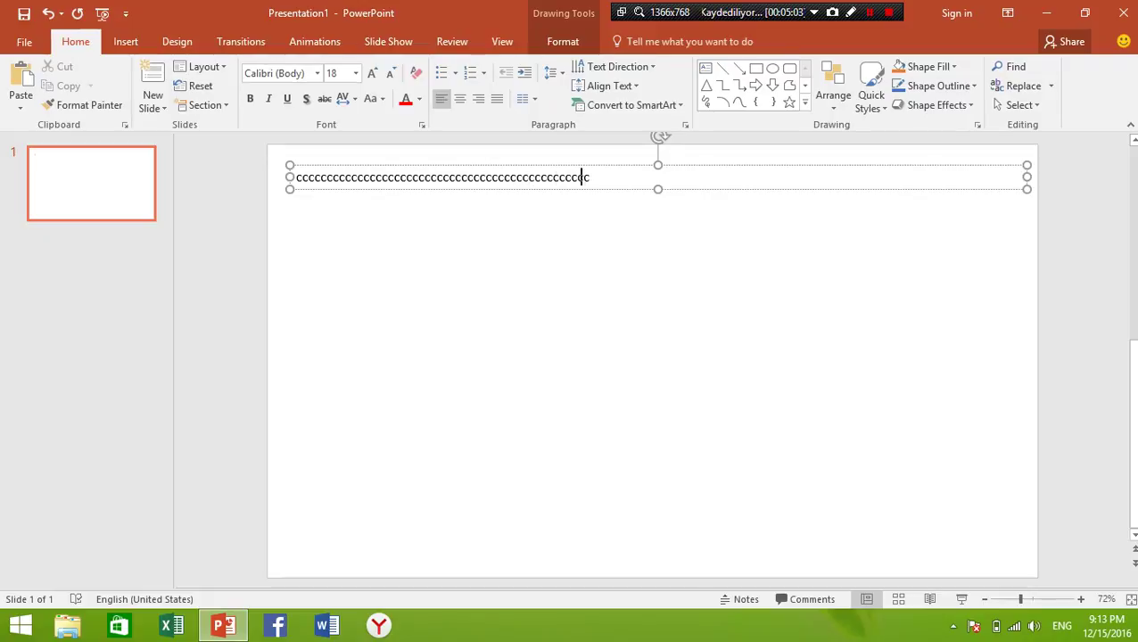
type("cccccccccccccccccccccccccccccccccccccccccccccccccccccccccccc")
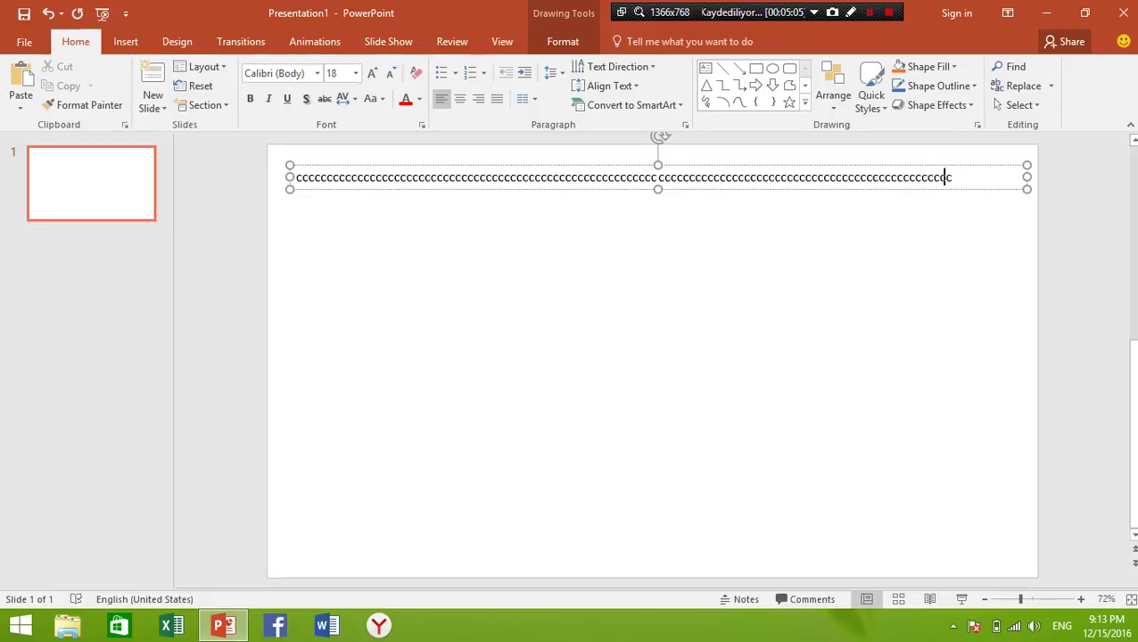
type("ccccccccccccccccccccccccccccccccccccccccccccccccccc")
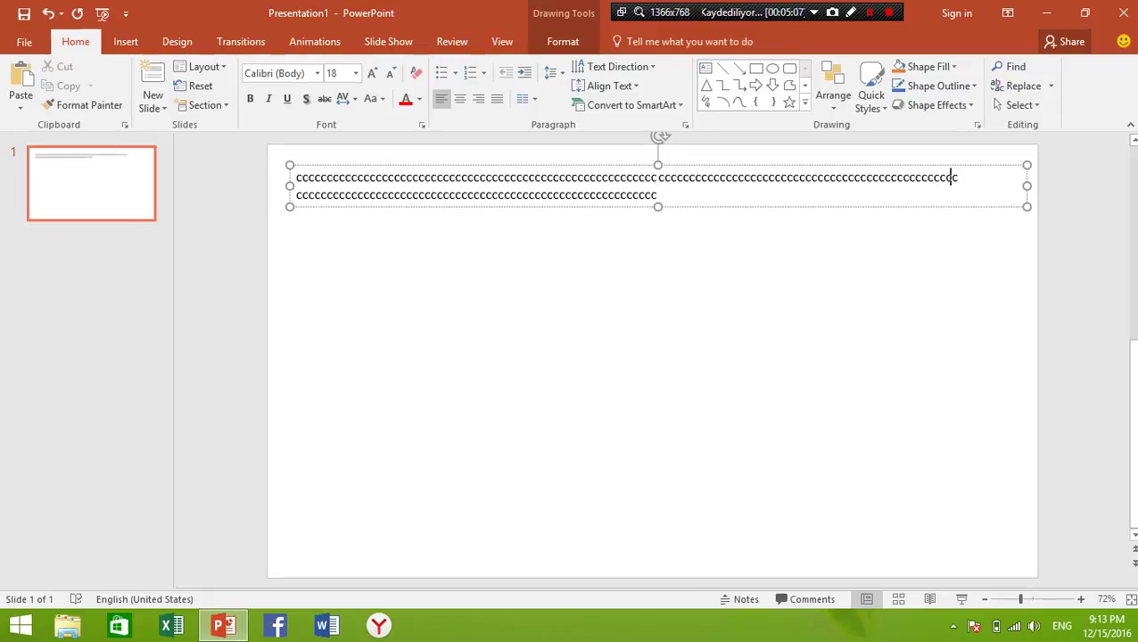
type("cccccccccccccccccccccccccccccccccccccccccccccccccccccccccccc")
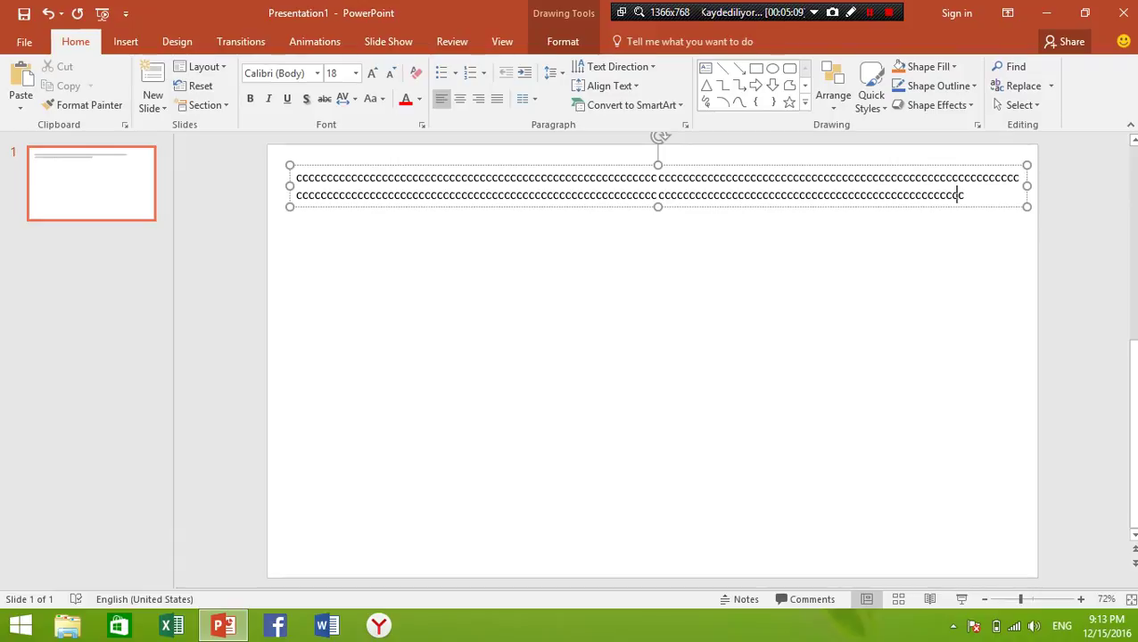
type("ccccccccccccccccccccccccccccccccccccccccccccccccccc")
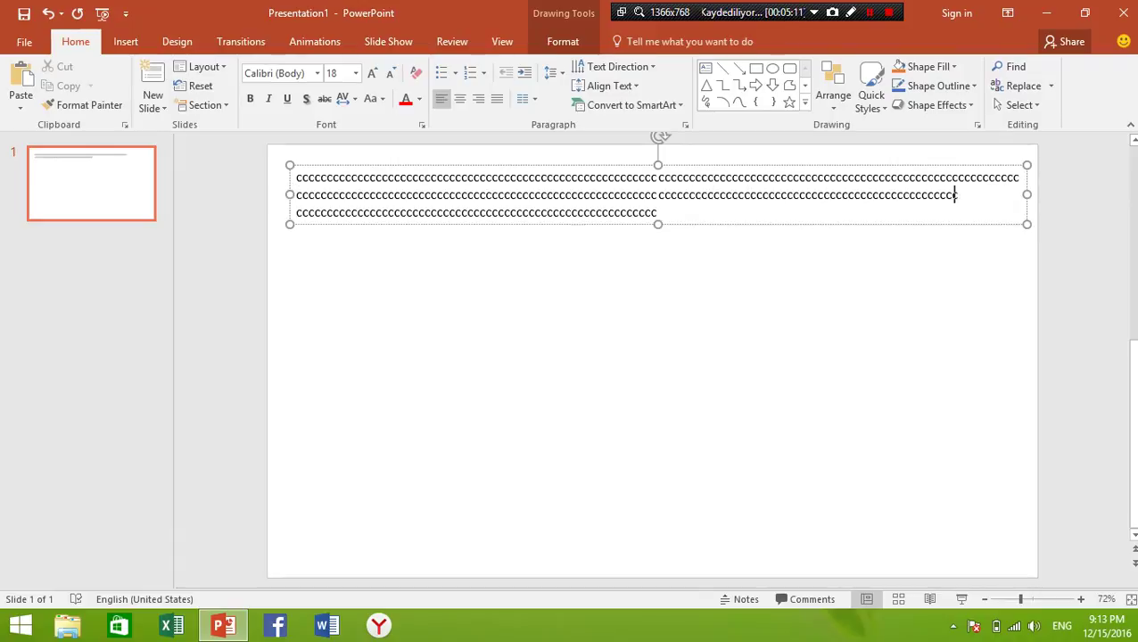
type("cccccccccccccccccccccc")
Step: Reshape the text box narrower and taller to fit the text
left_click_drag(657, 226, 689, 435)
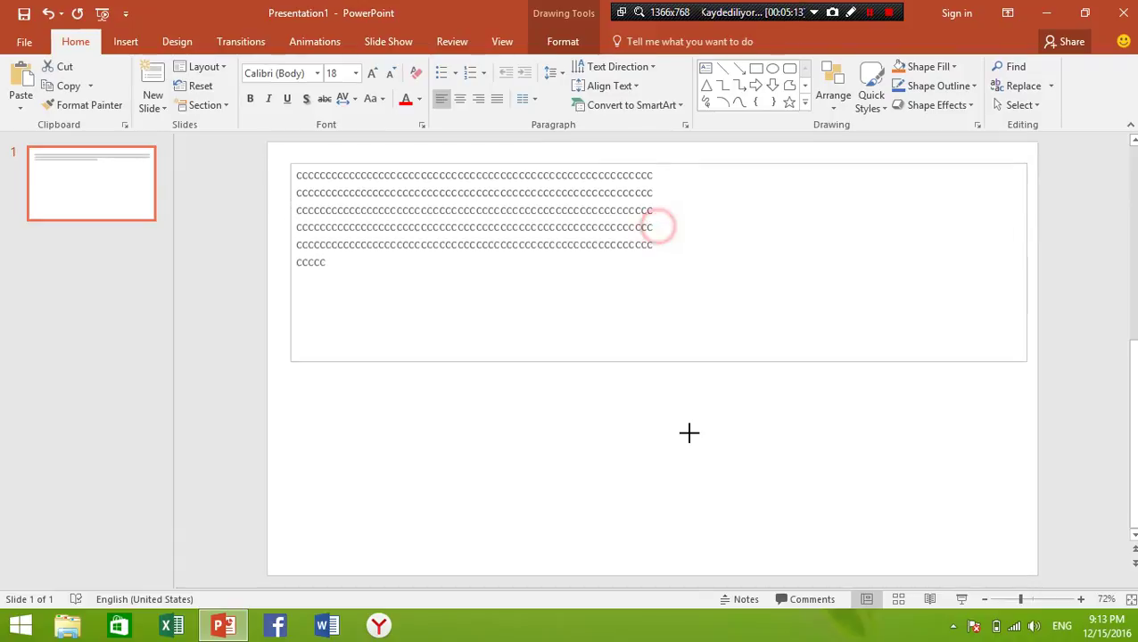
left_click_drag(657, 225, 680, 407)
left_click_drag(1027, 195, 668, 290)
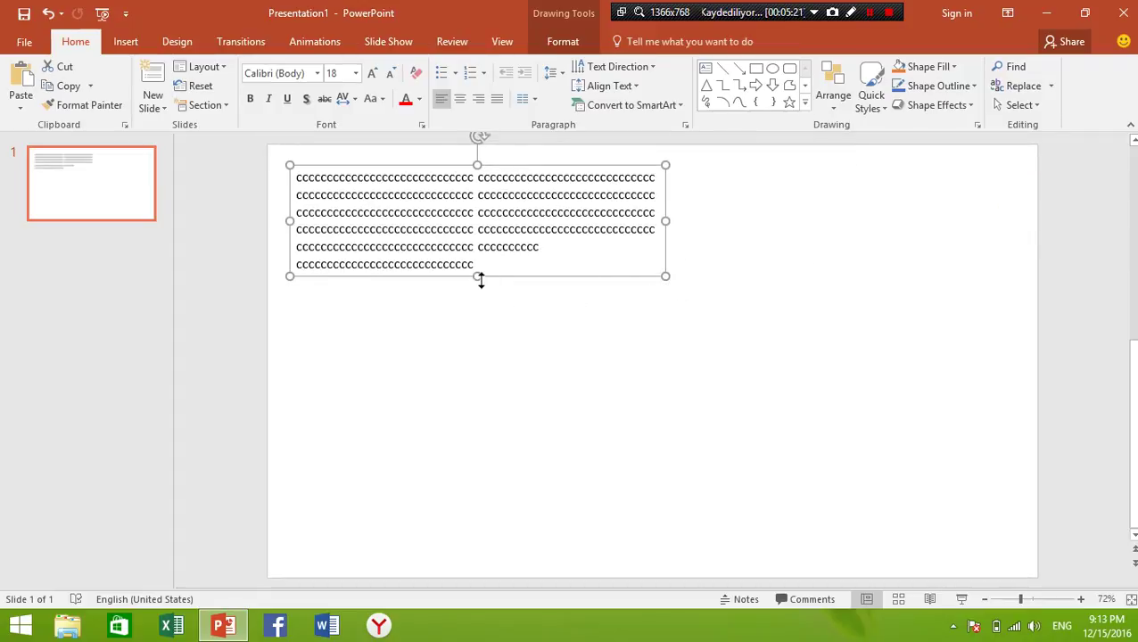
left_click_drag(477, 276, 455, 405)
Step: Lay the text in three, then five columns via More Columns, then delete it
triple_click(548, 254)
left_click(537, 99)
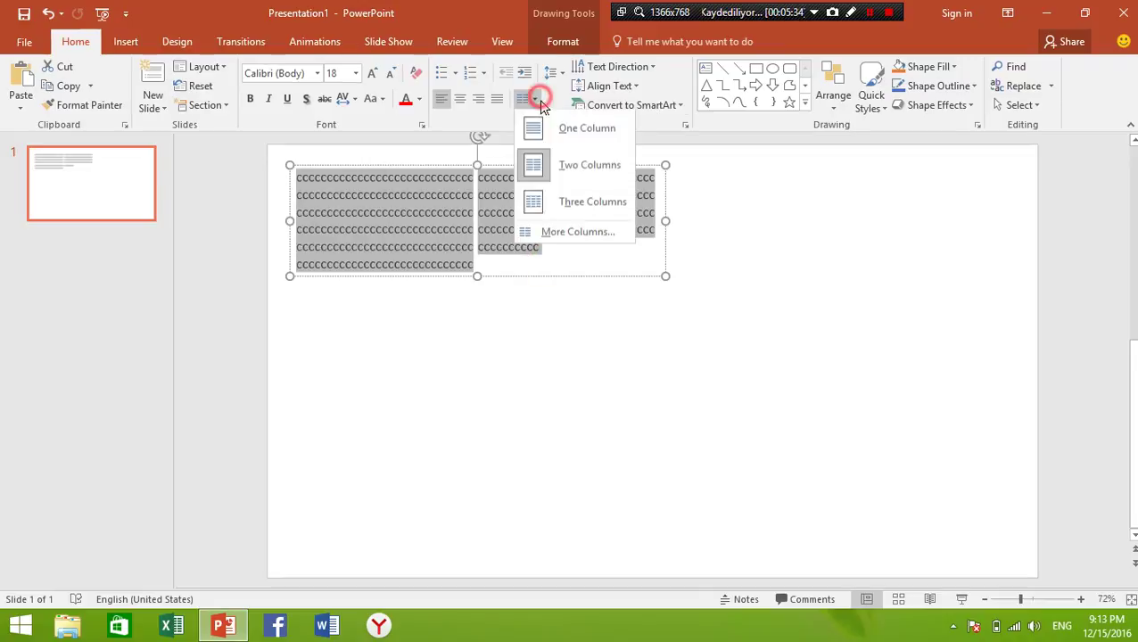
left_click(571, 201)
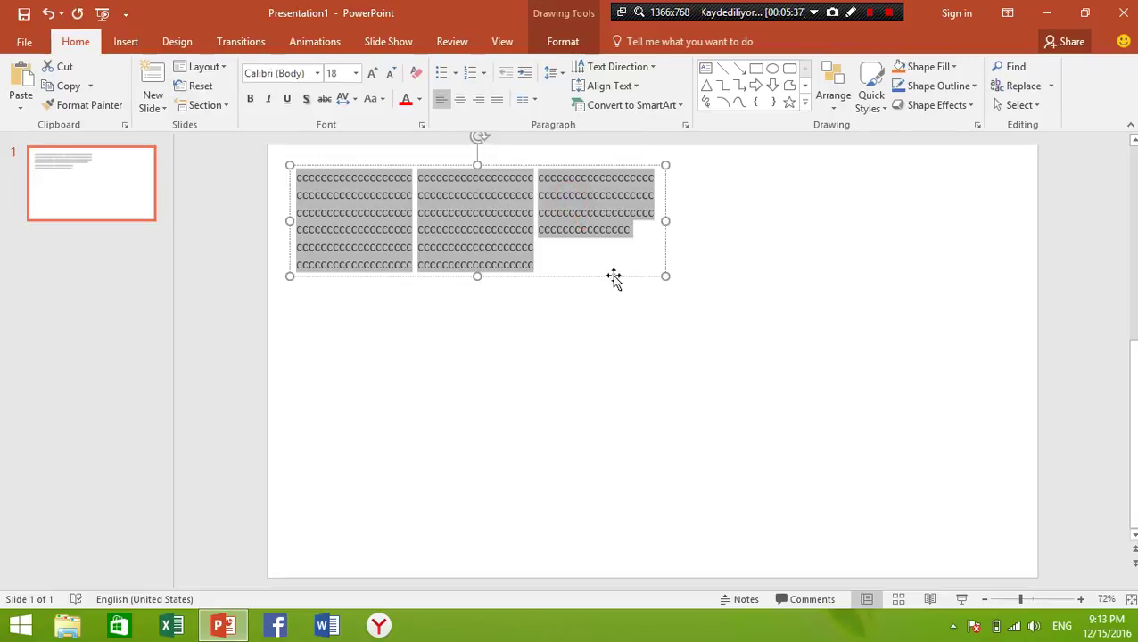
left_click(536, 102)
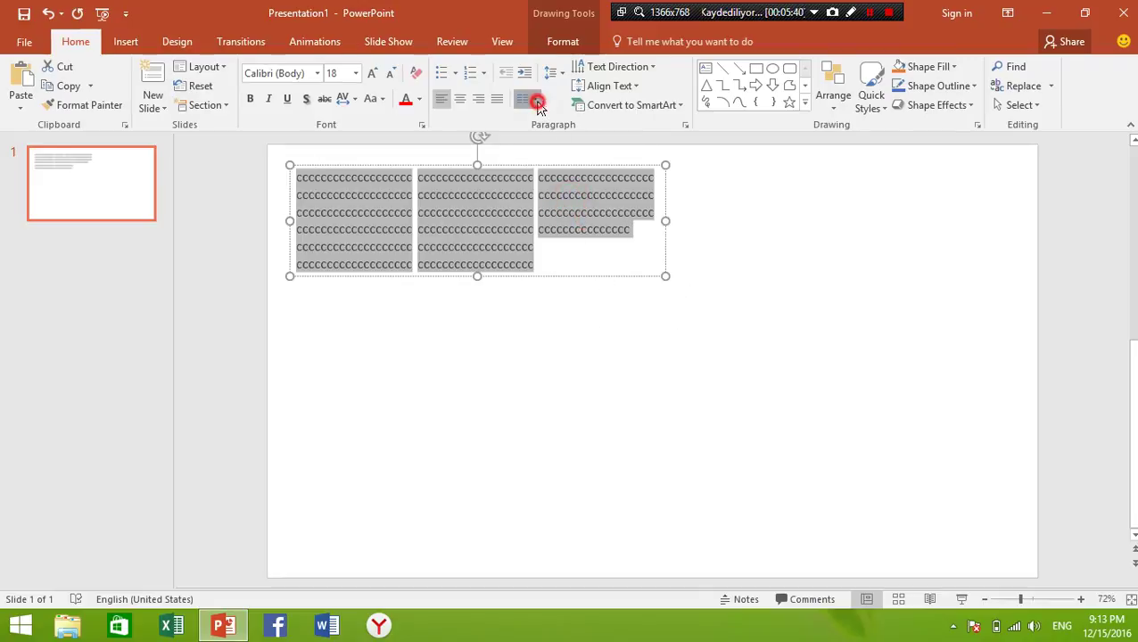
left_click(576, 233)
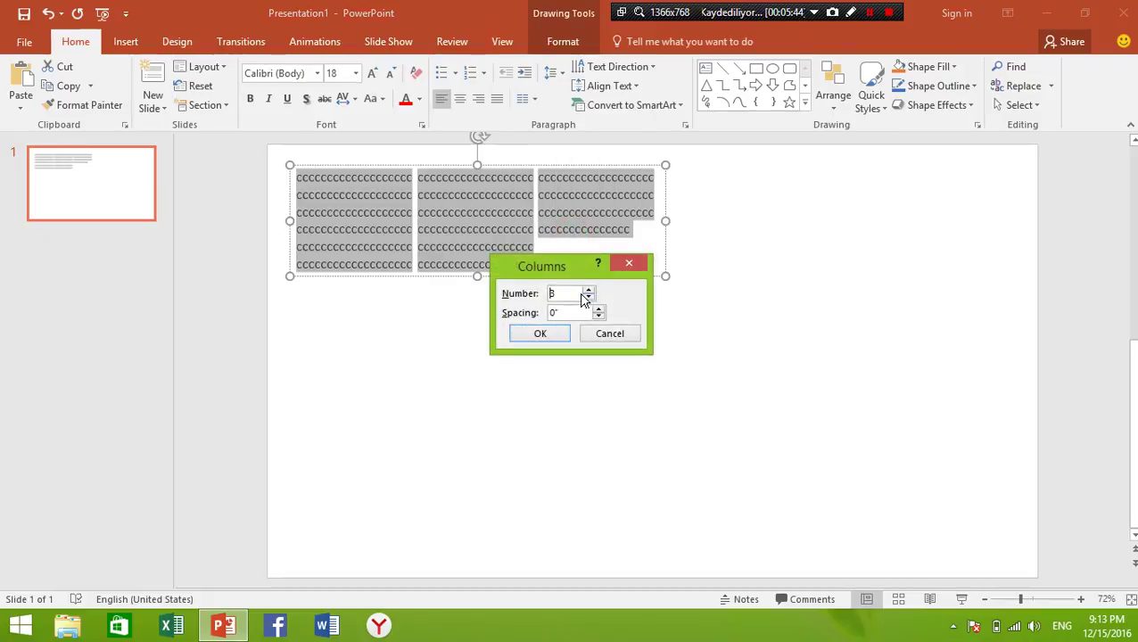
left_click(589, 290)
left_click(590, 290)
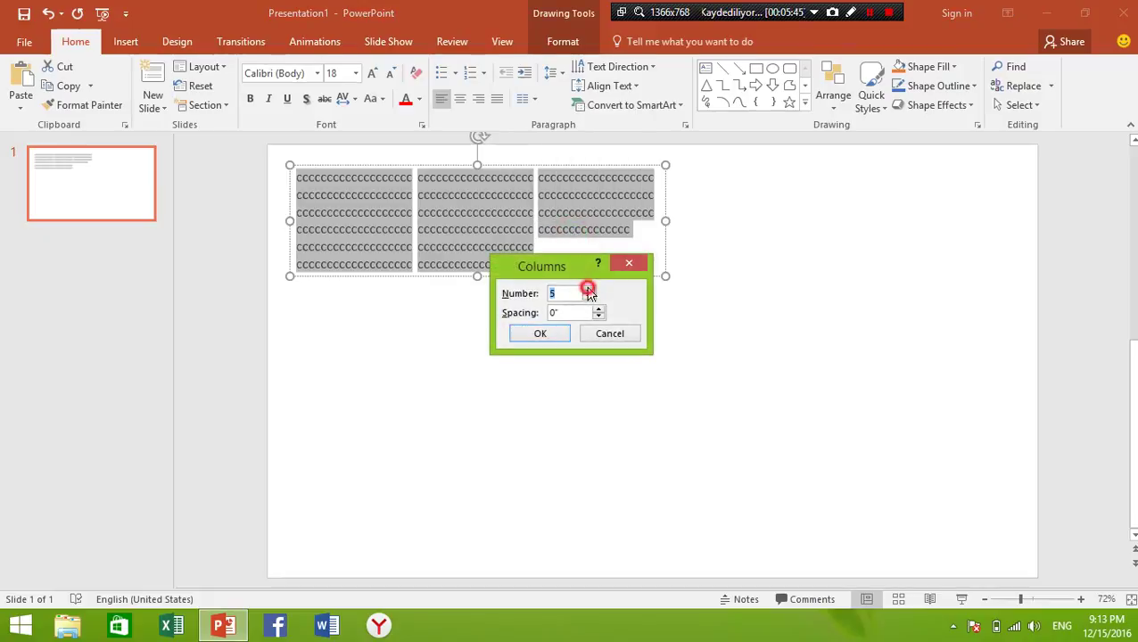
left_click(539, 333)
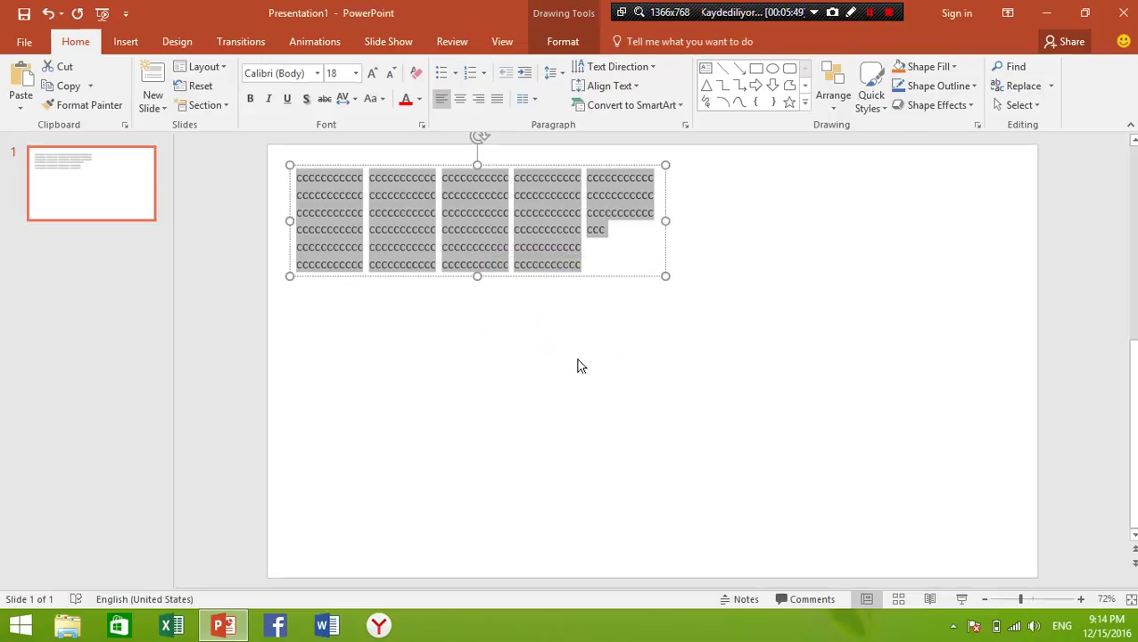
key("Delete")
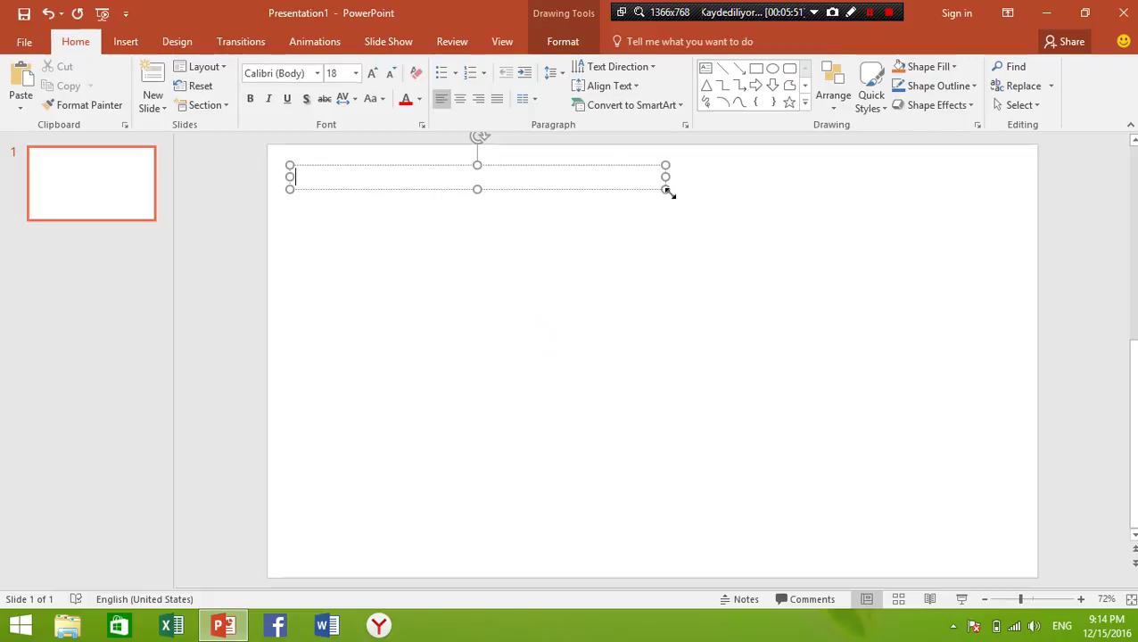
Step: Enlarge the text box and move it to the top-left of the slide
left_click_drag(666, 190, 1022, 364)
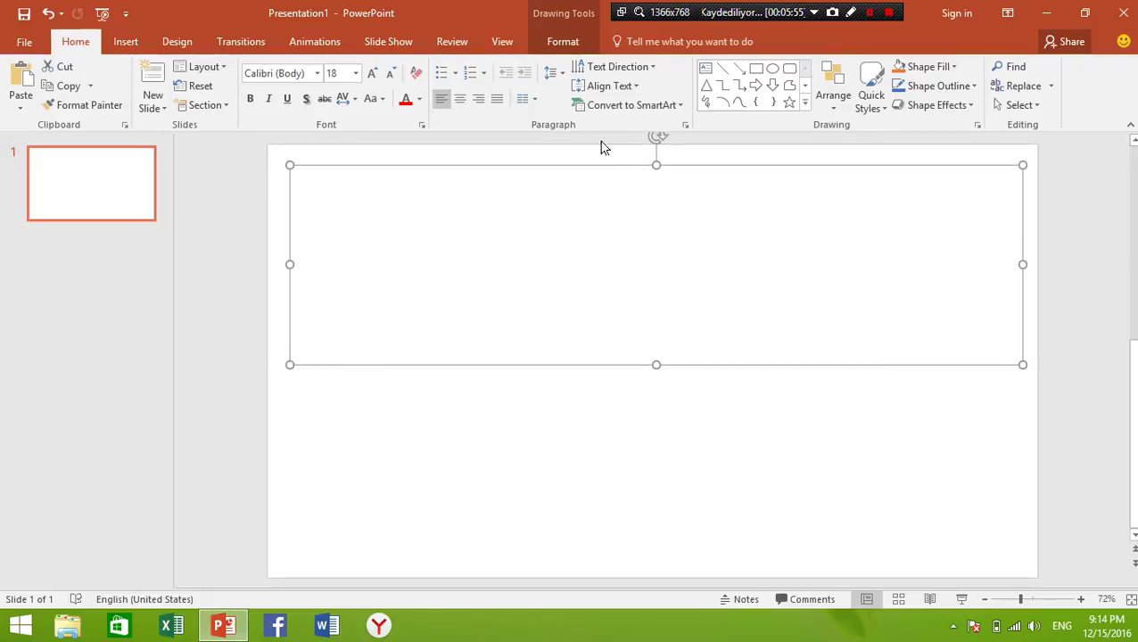
left_click(561, 74)
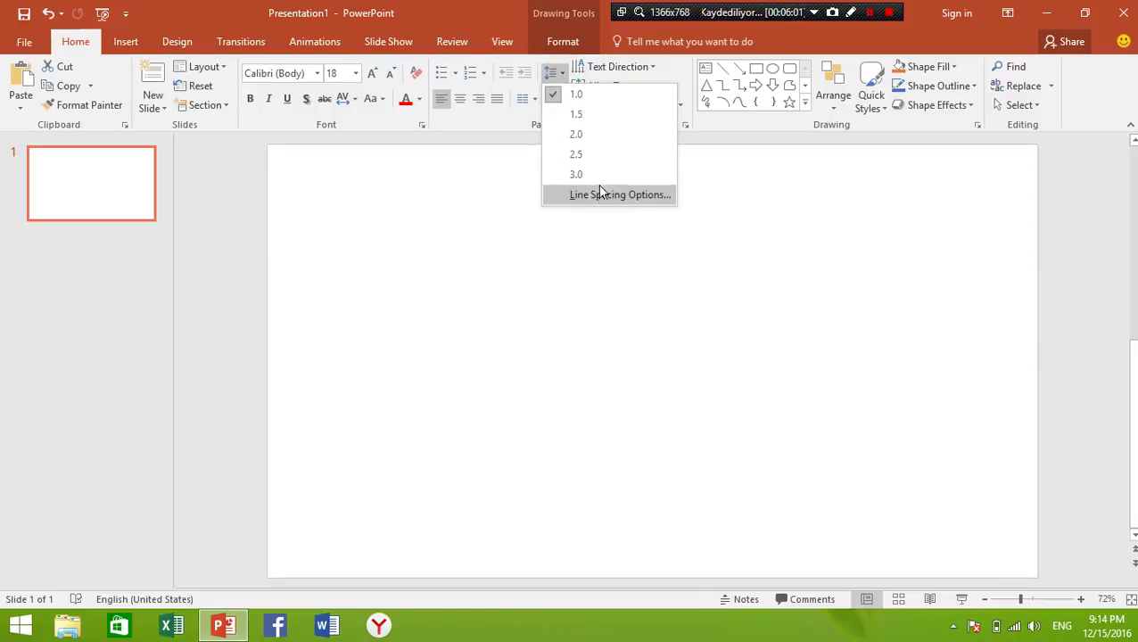
left_click(747, 174)
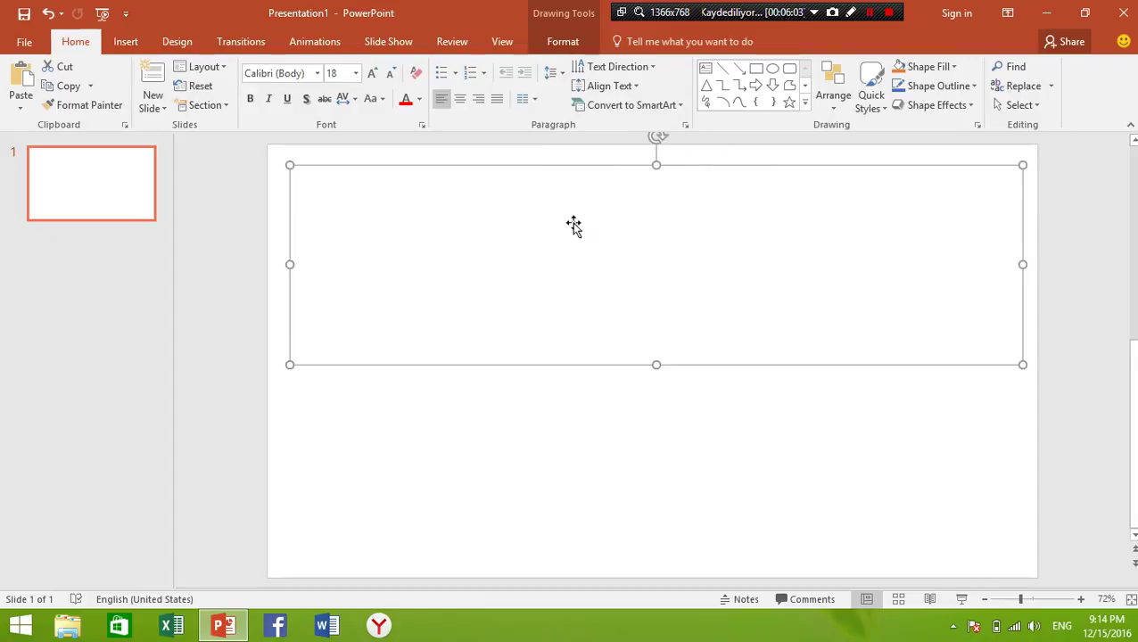
left_click_drag(552, 195, 529, 201)
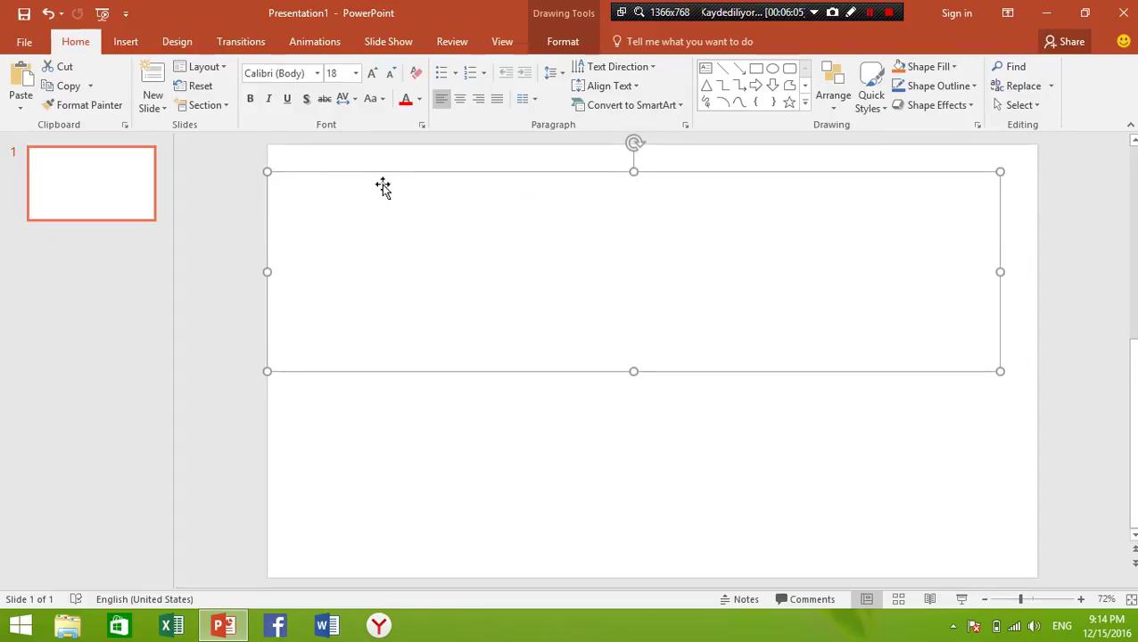
left_click_drag(411, 195, 393, 190)
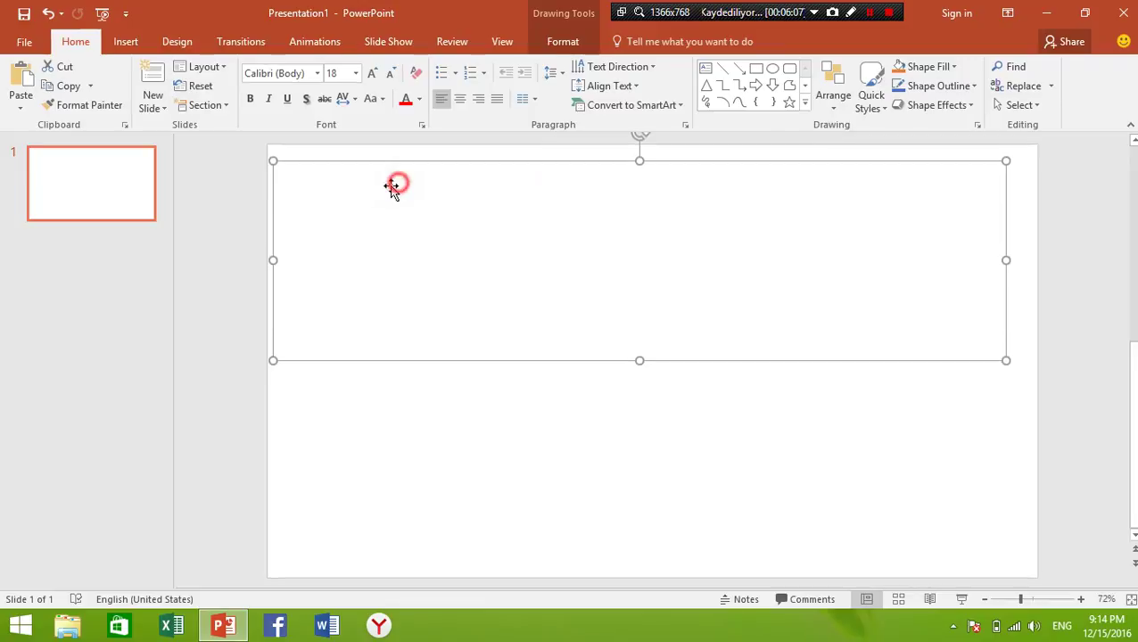
Step: Type Excel, Word and PowerPoint on three lines in One Column, then select them
type("dqe")
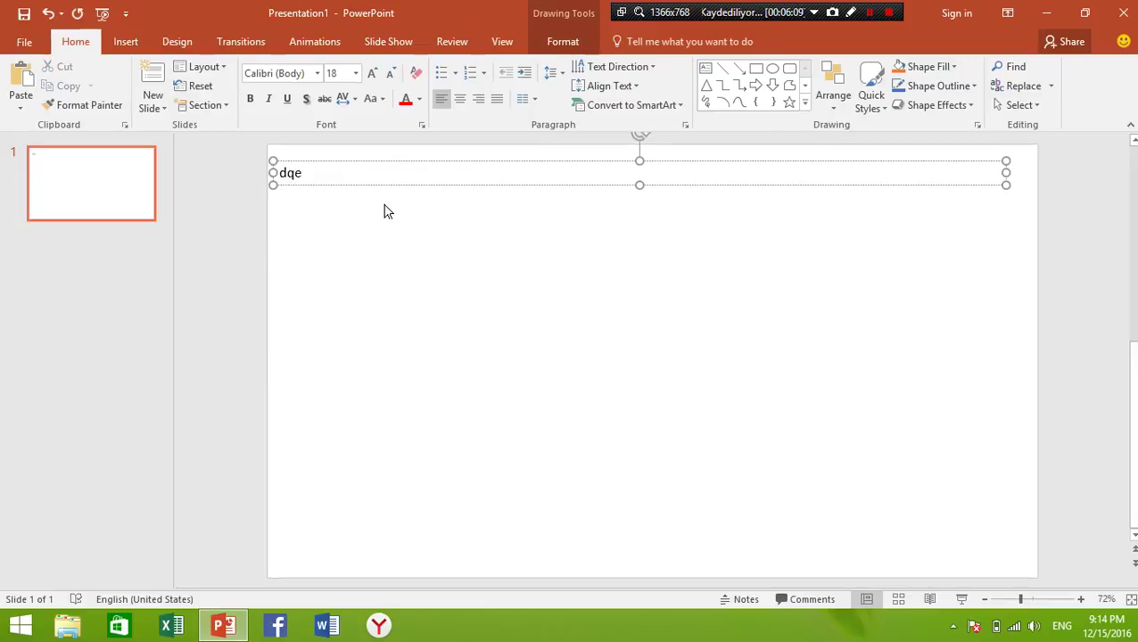
key("BackSpace")
key("BackSpace")
key("BackSpace")
type("Ex")
left_click(528, 100)
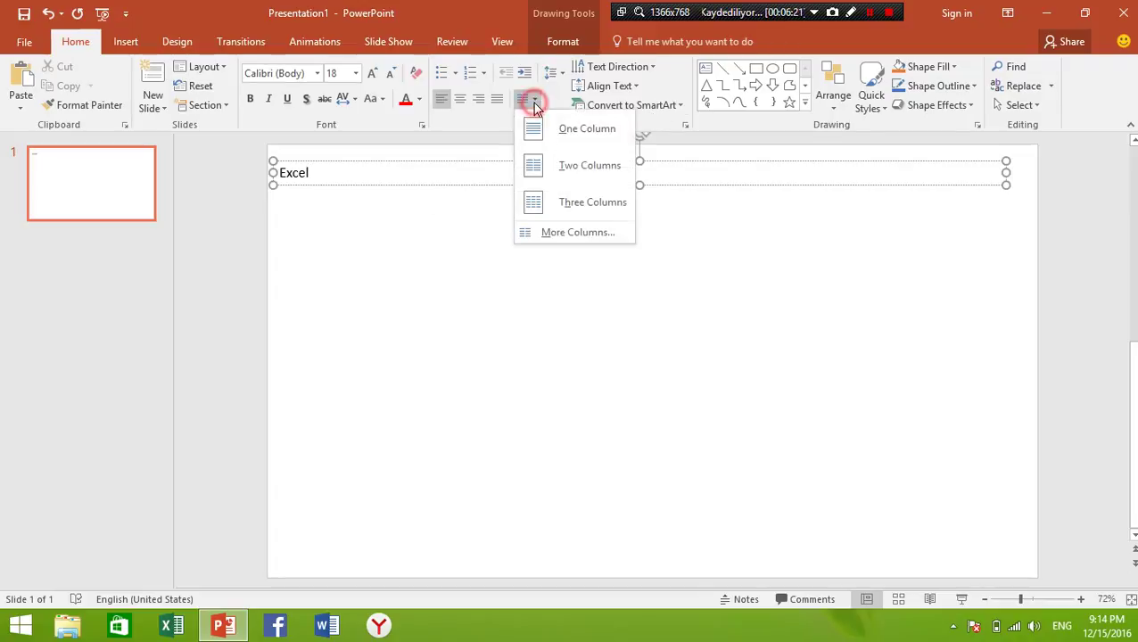
left_click(544, 127)
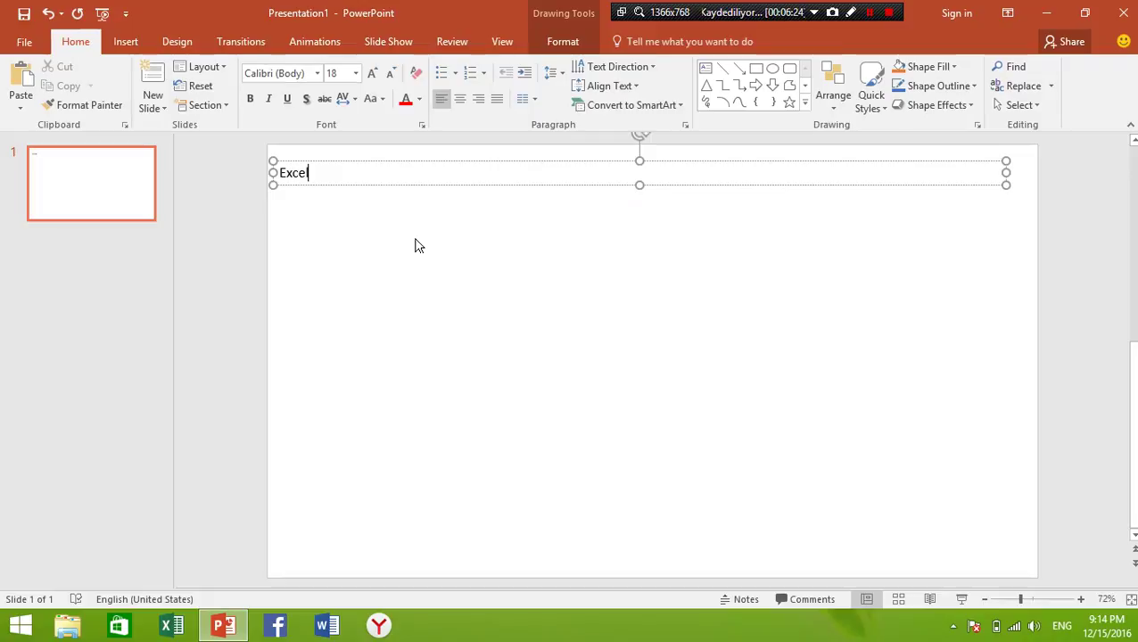
key("Return")
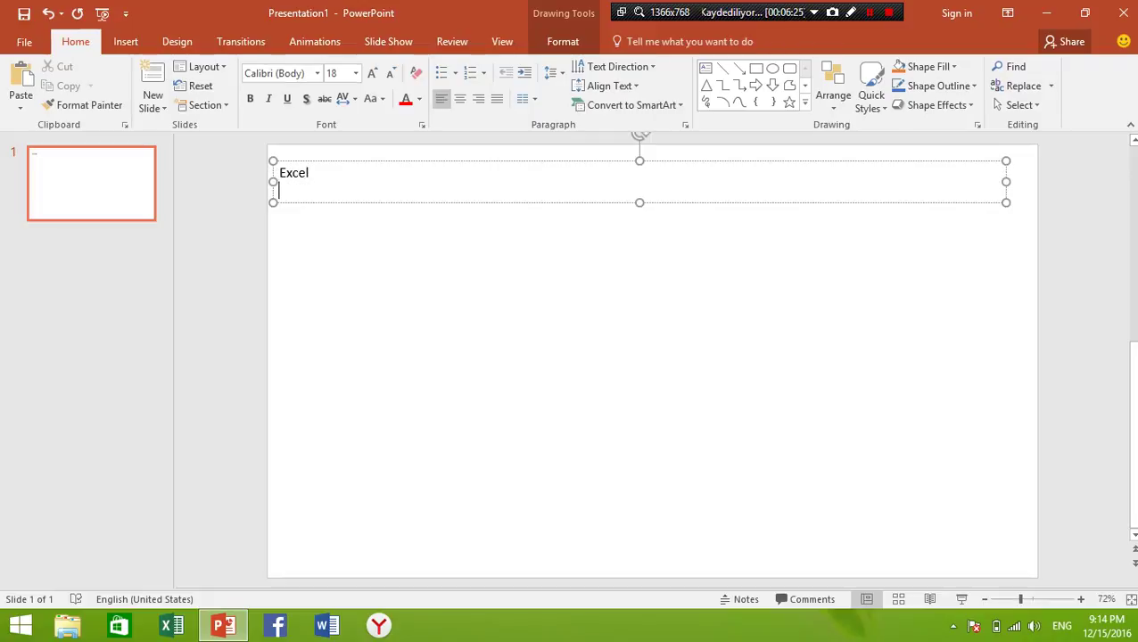
type("Word")
key("Return")
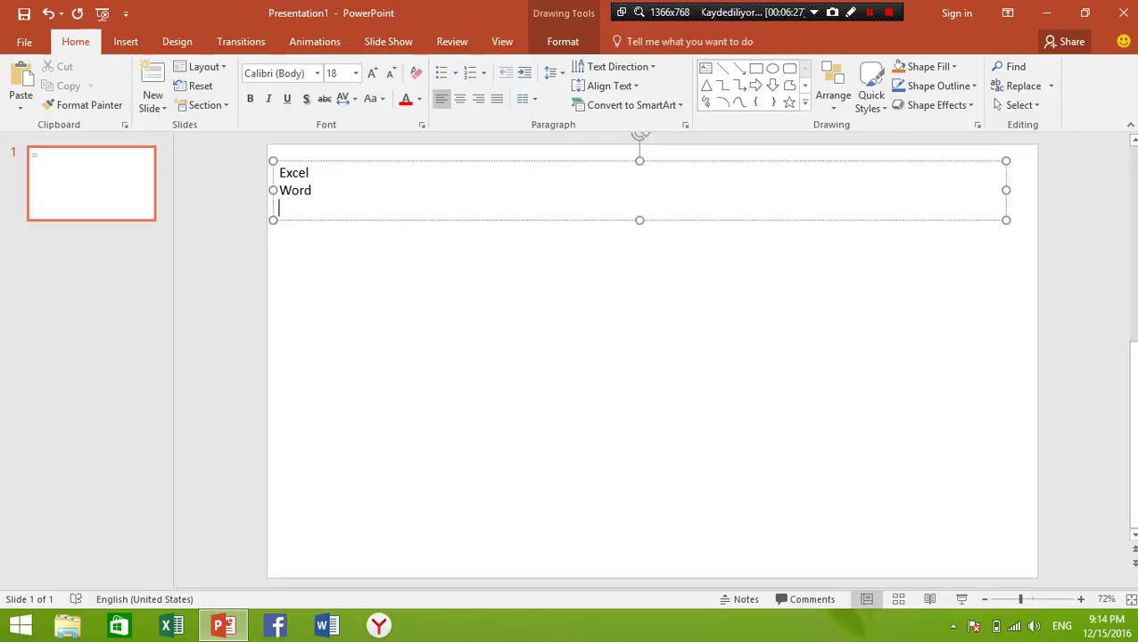
type("Power")
type("Point")
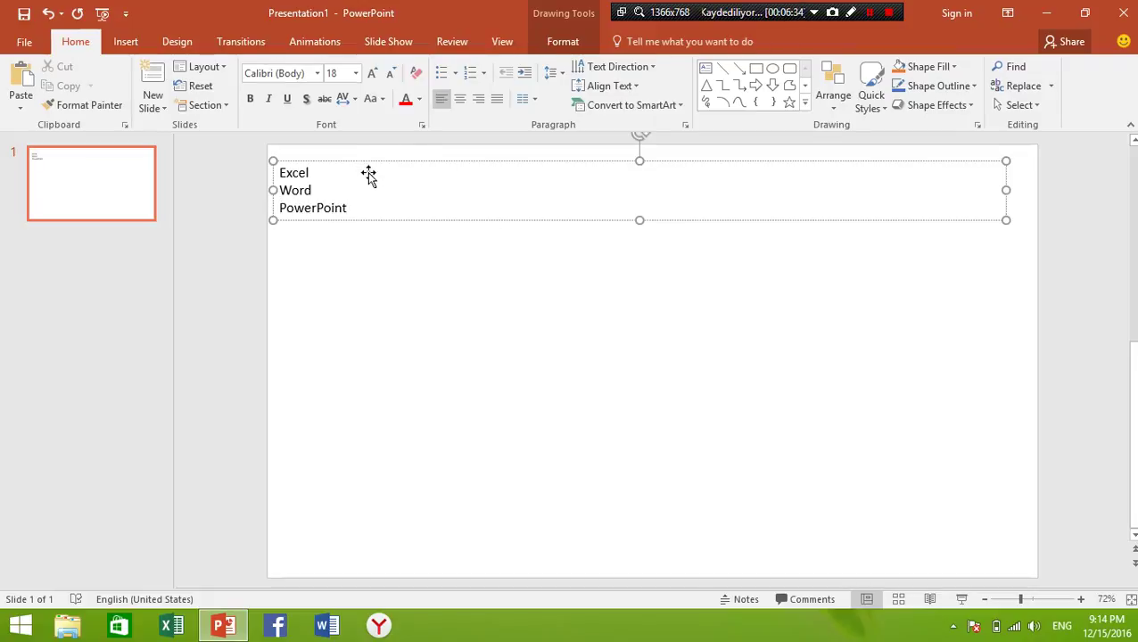
left_click(276, 173)
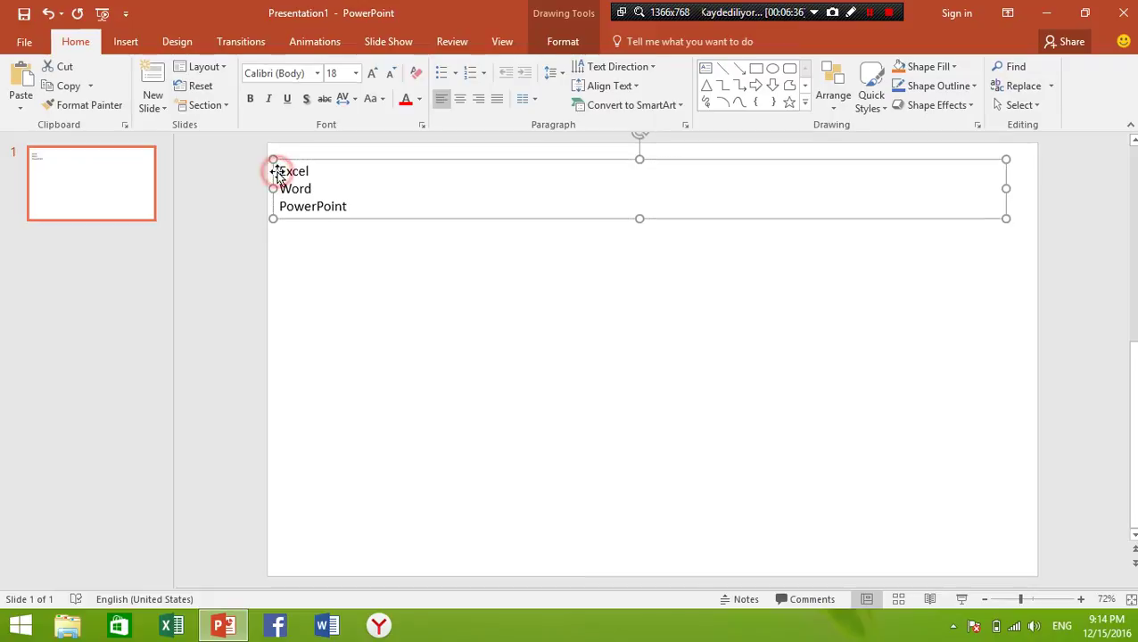
left_click_drag(280, 173, 365, 223)
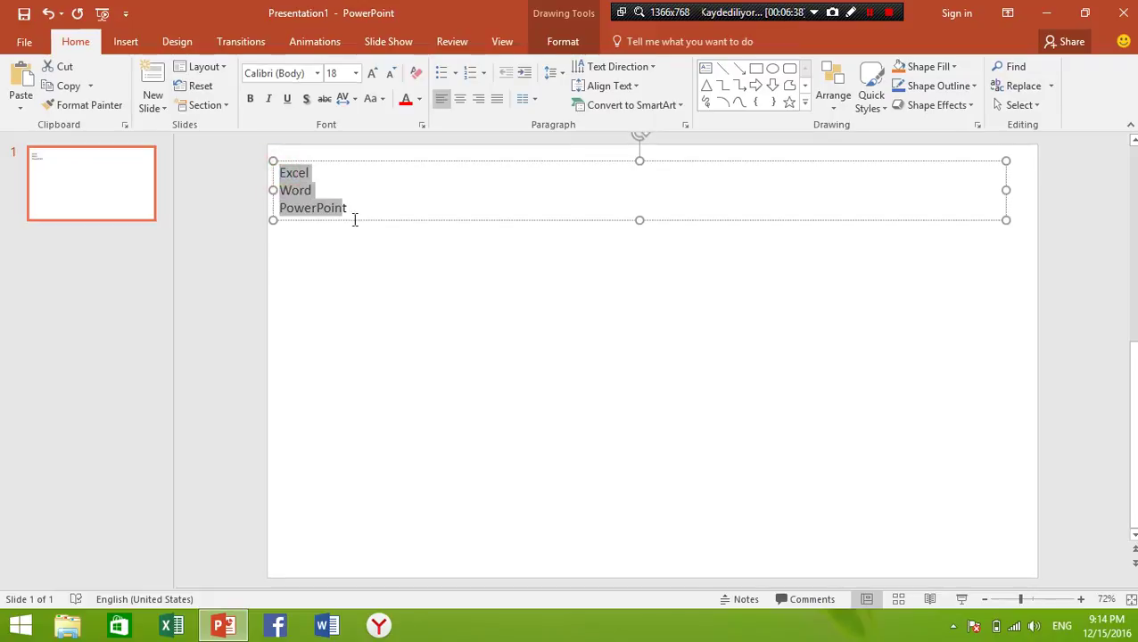
Step: Apply 3.0 line spacing, then 66 pt before and 18 pt after in Paragraph settings
left_click(554, 73)
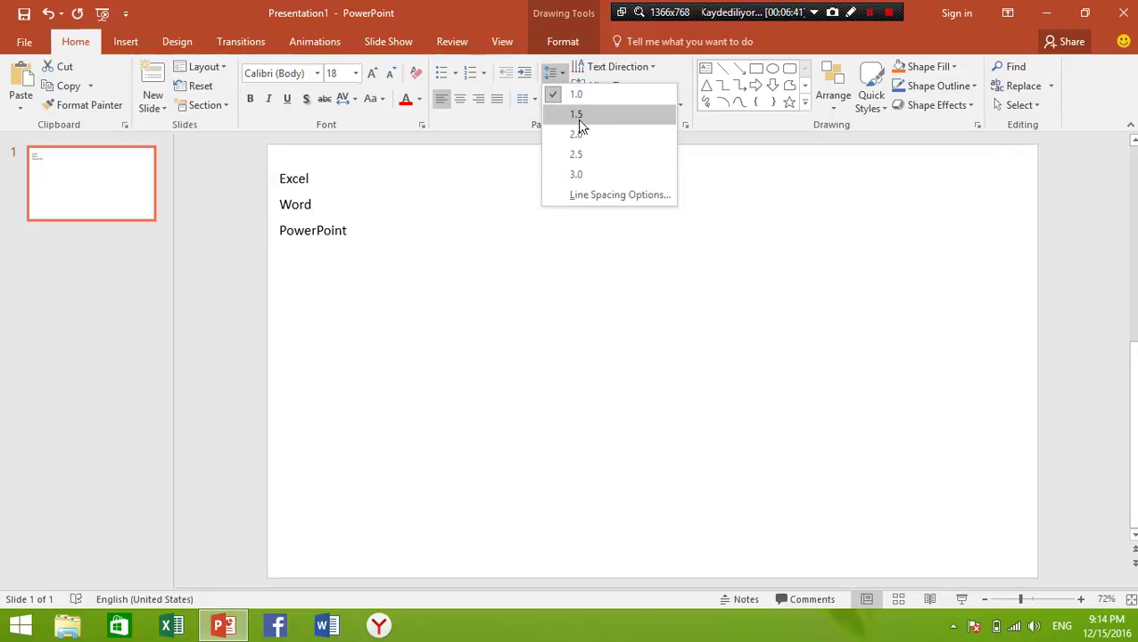
left_click(580, 179)
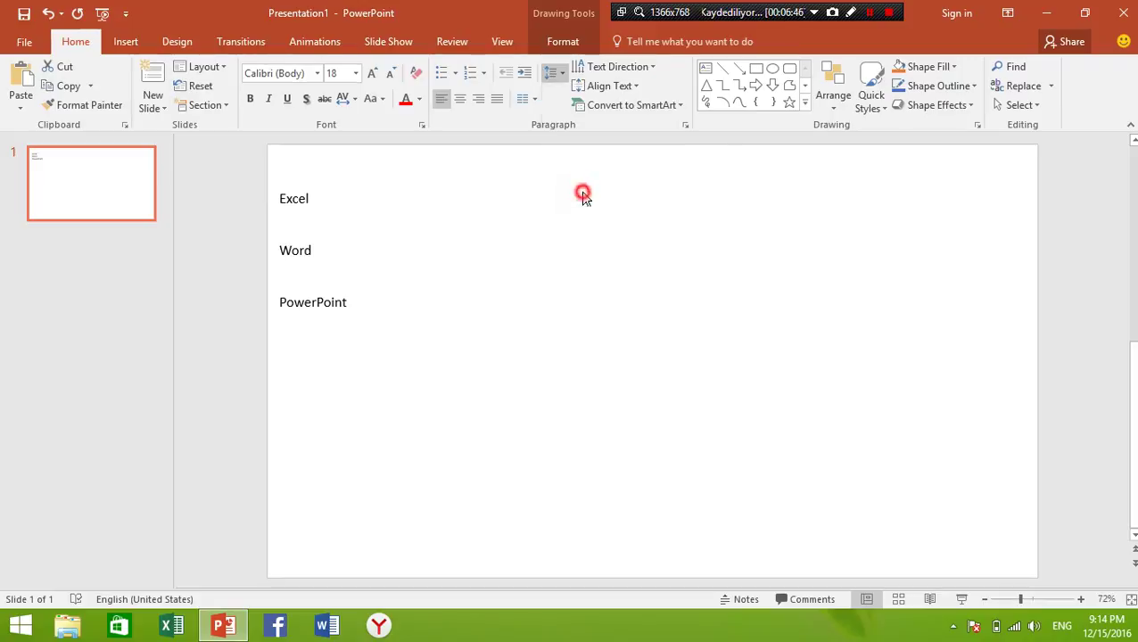
left_click_drag(567, 192, 797, 153)
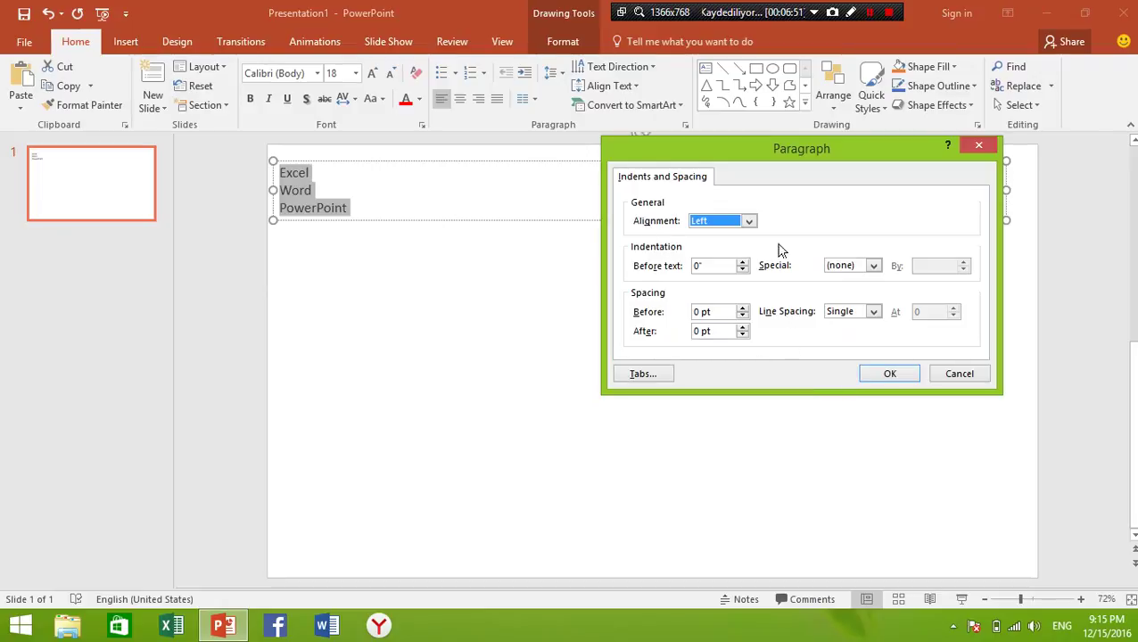
left_click(748, 222)
left_click(745, 223)
left_click(742, 308)
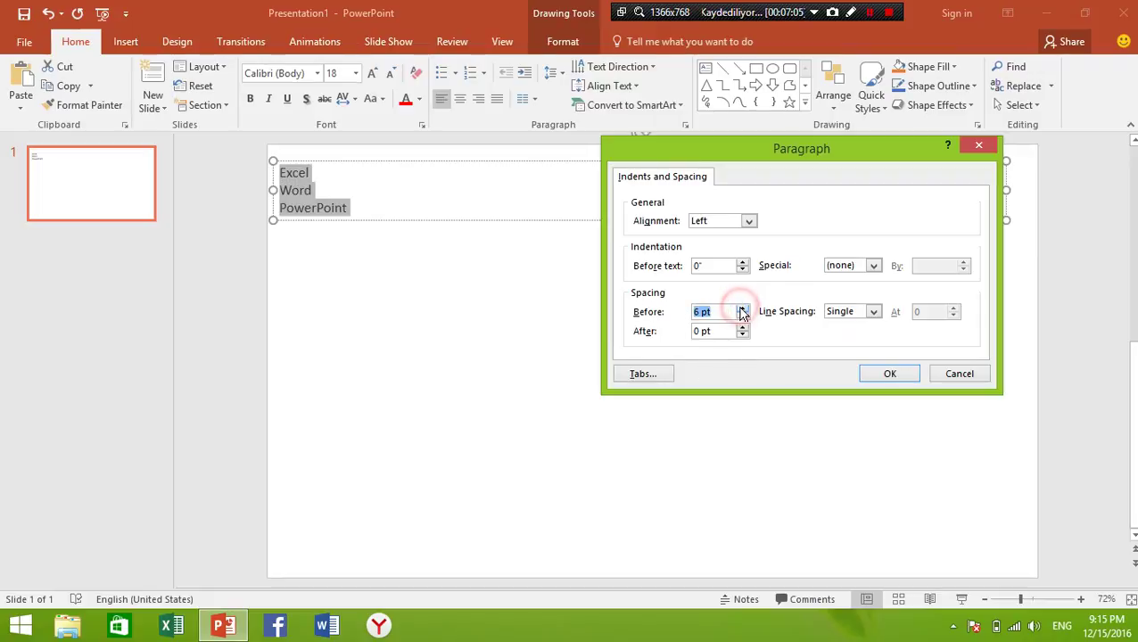
left_click(742, 327)
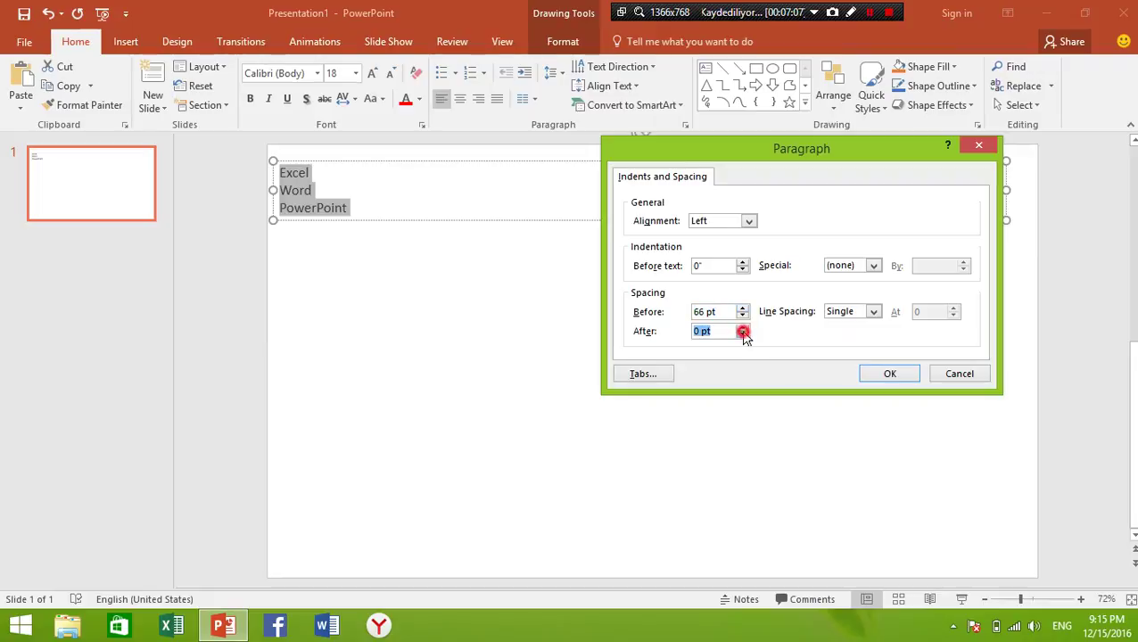
left_click(742, 330)
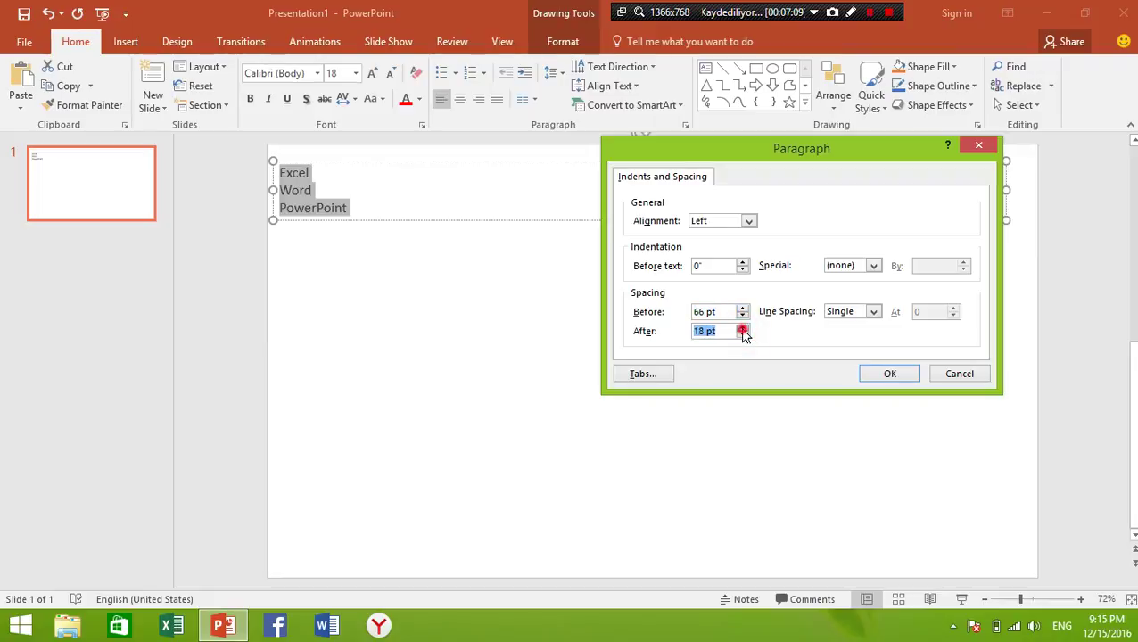
left_click(889, 374)
left_click(624, 410)
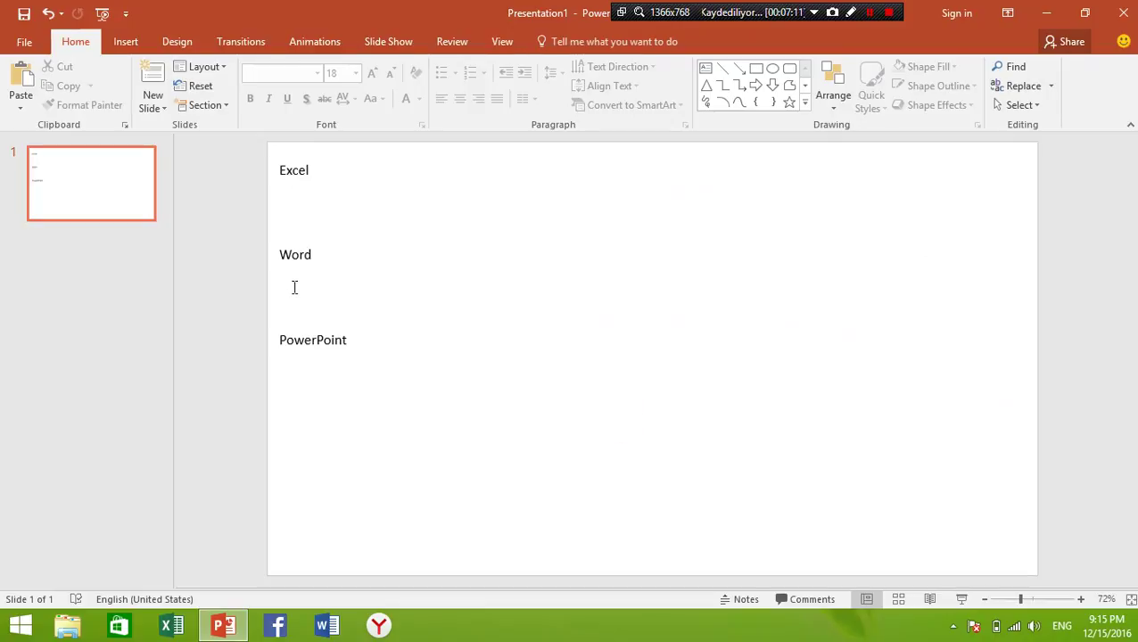
Step: Delete the list text box and draw a new large text box near the top
left_click_drag(389, 338, 475, 396)
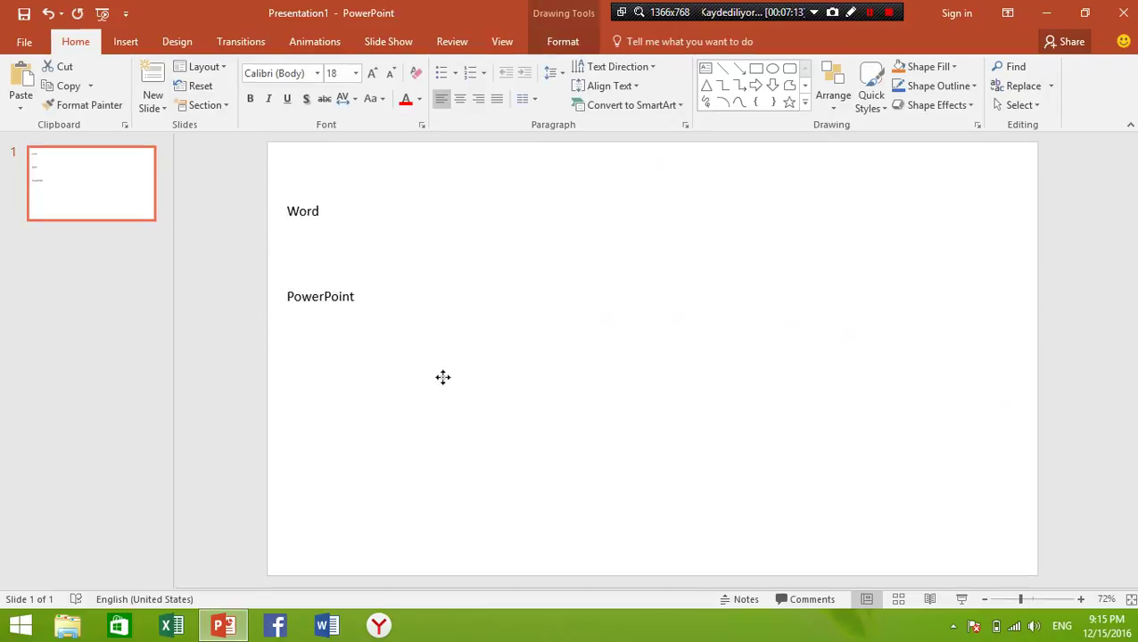
key("Delete")
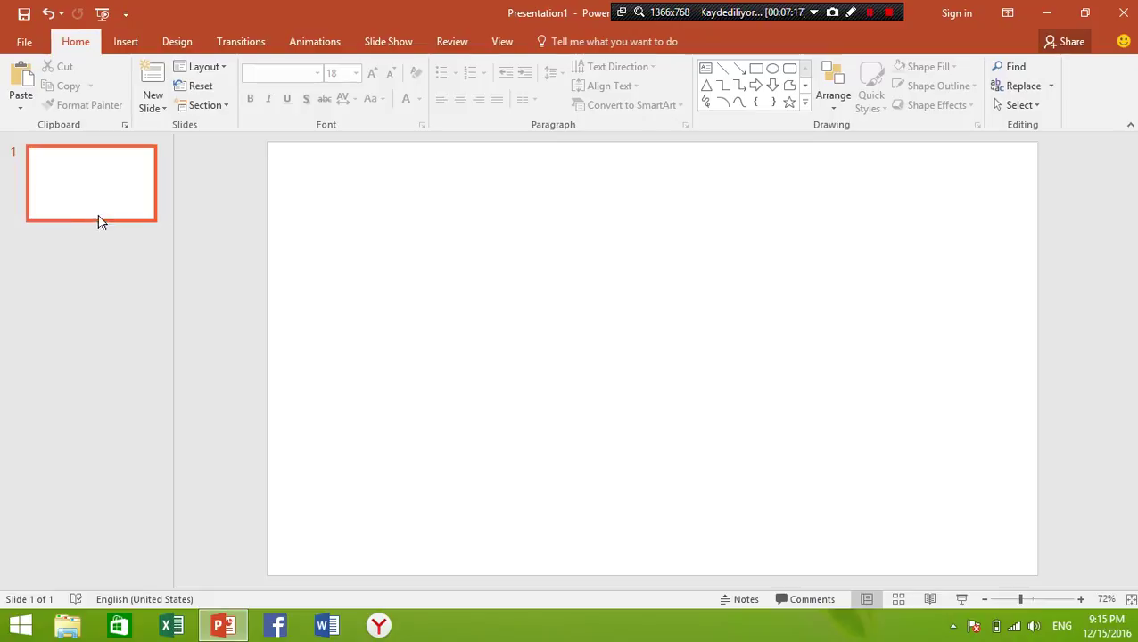
left_click(125, 42)
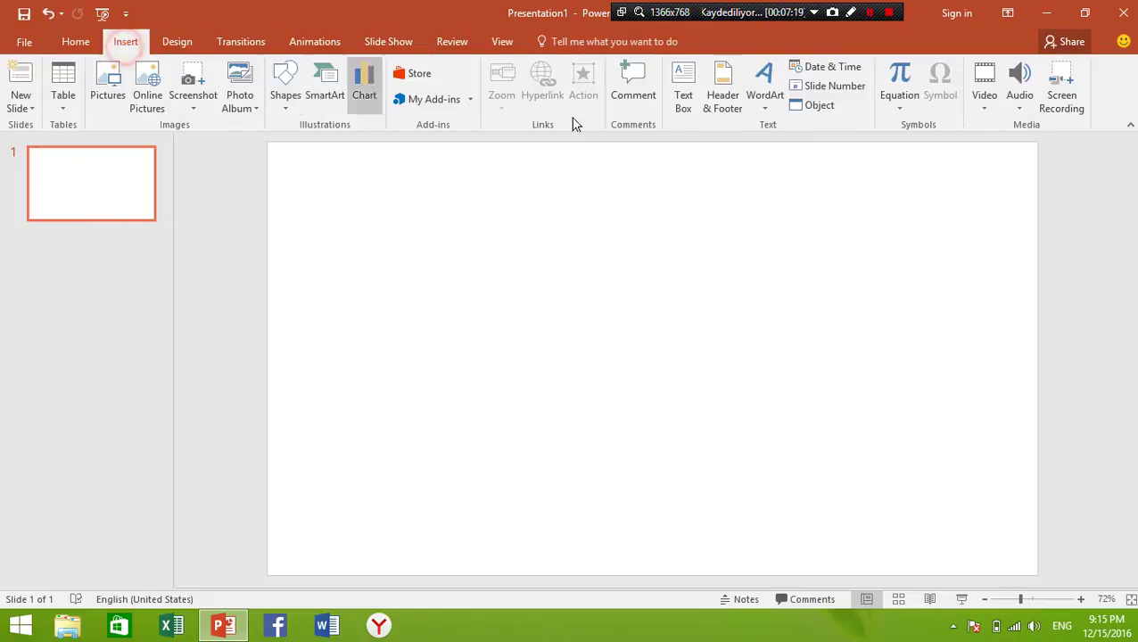
left_click(683, 89)
left_click_drag(514, 343, 874, 454)
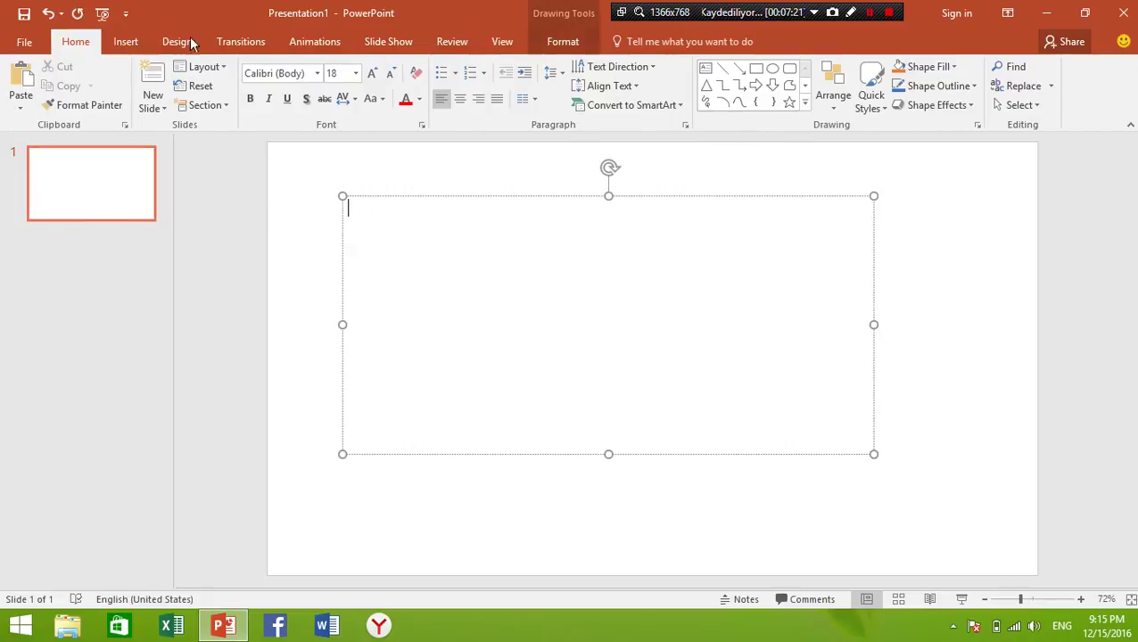
Step: Select the new text box, leave text direction unchanged, and place the cursor inside
left_click(680, 283)
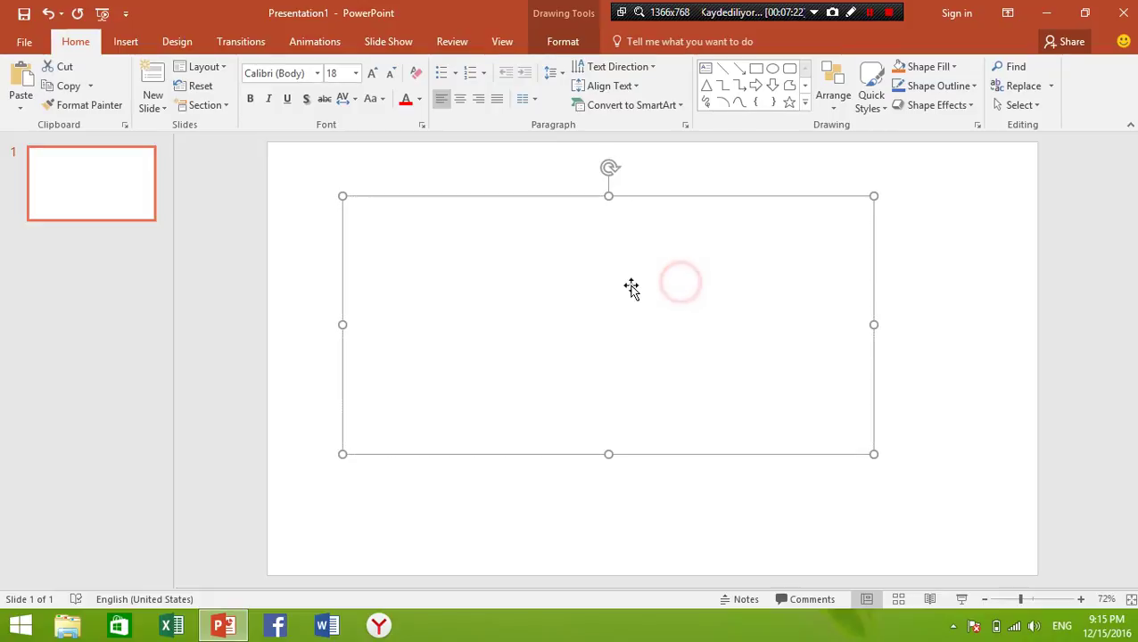
left_click(451, 234)
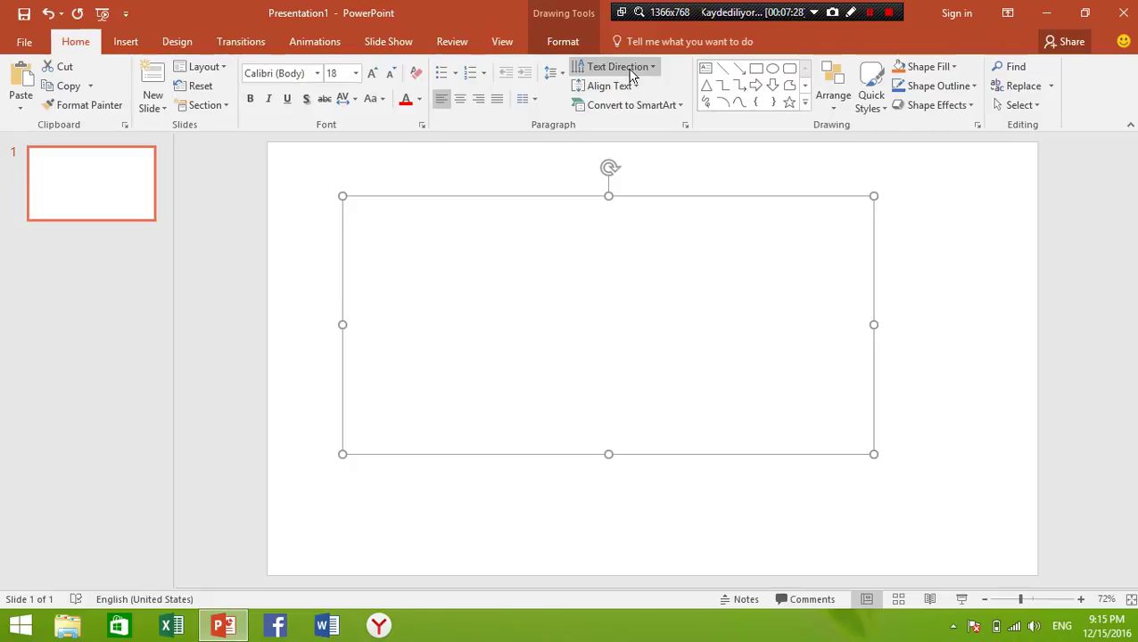
left_click(657, 72)
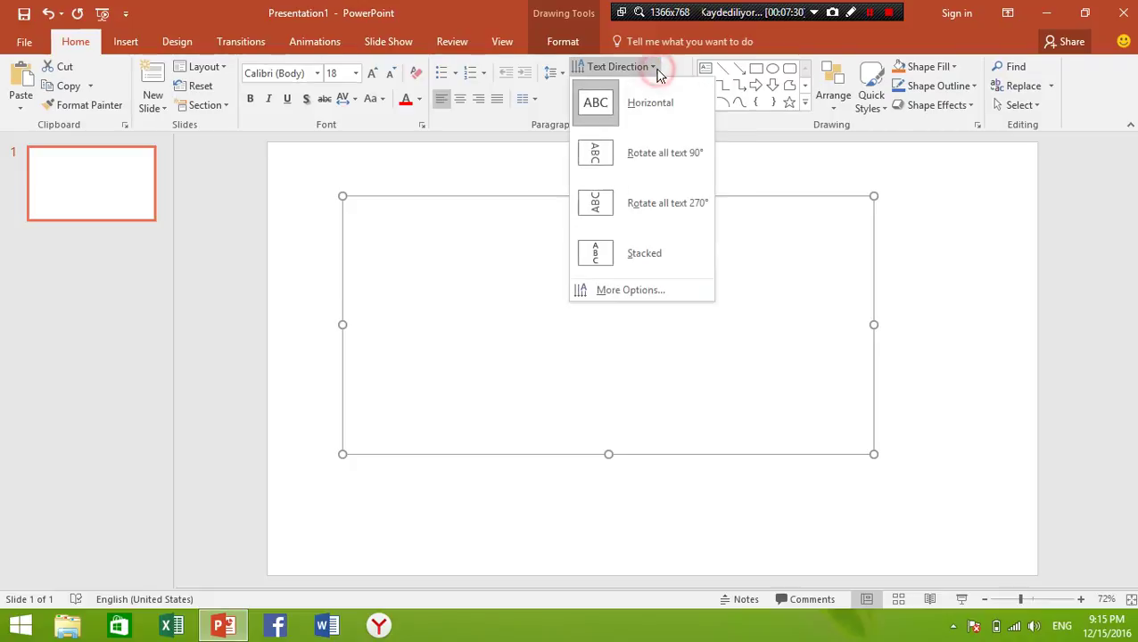
left_click(517, 303)
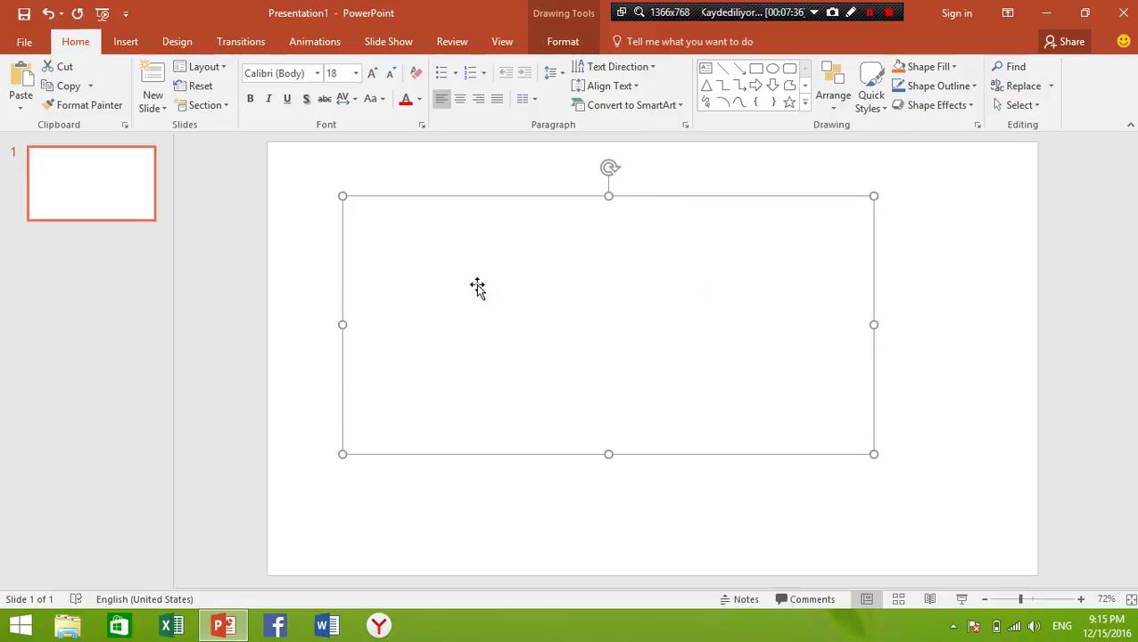
left_click(348, 203)
Step: Type 'Azerbaycan dovlet neft ve senaye universiteti' in the text box, nudge it slightly and select its text
type("Az")
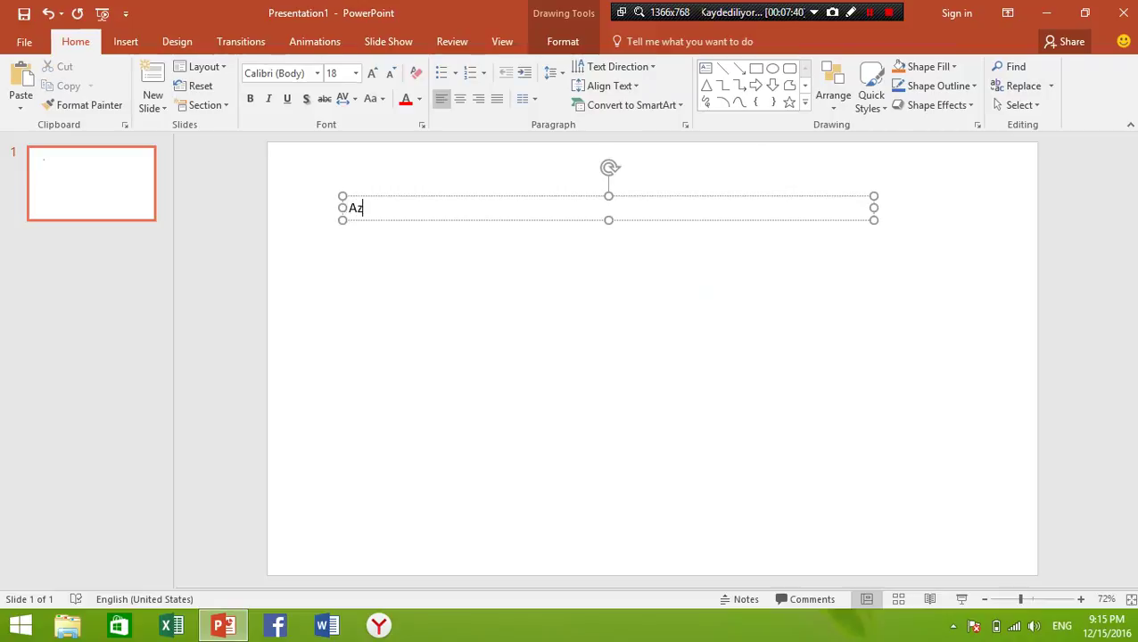
type("erbaycan")
type(" dovlet")
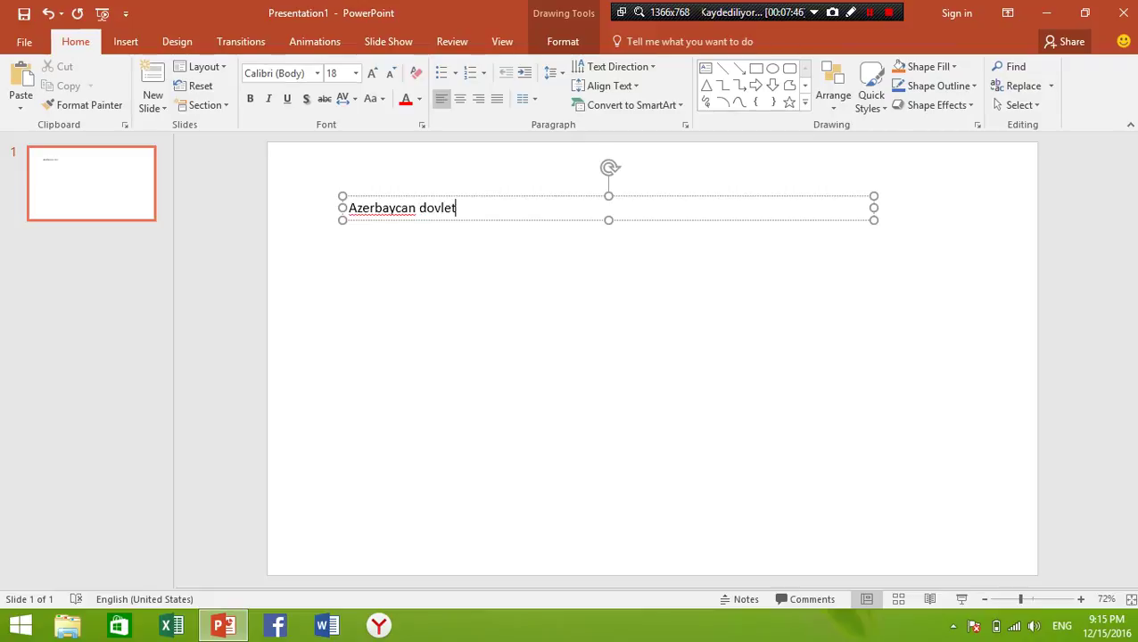
type(" neft ve se")
type("naye universiteti")
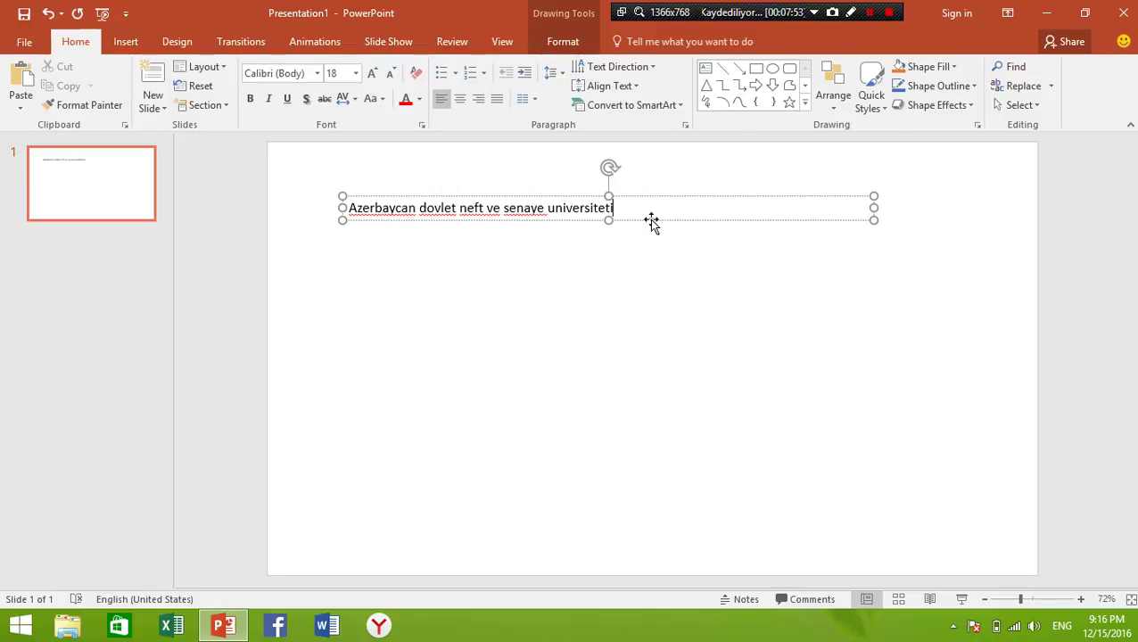
left_click_drag(640, 211, 628, 218)
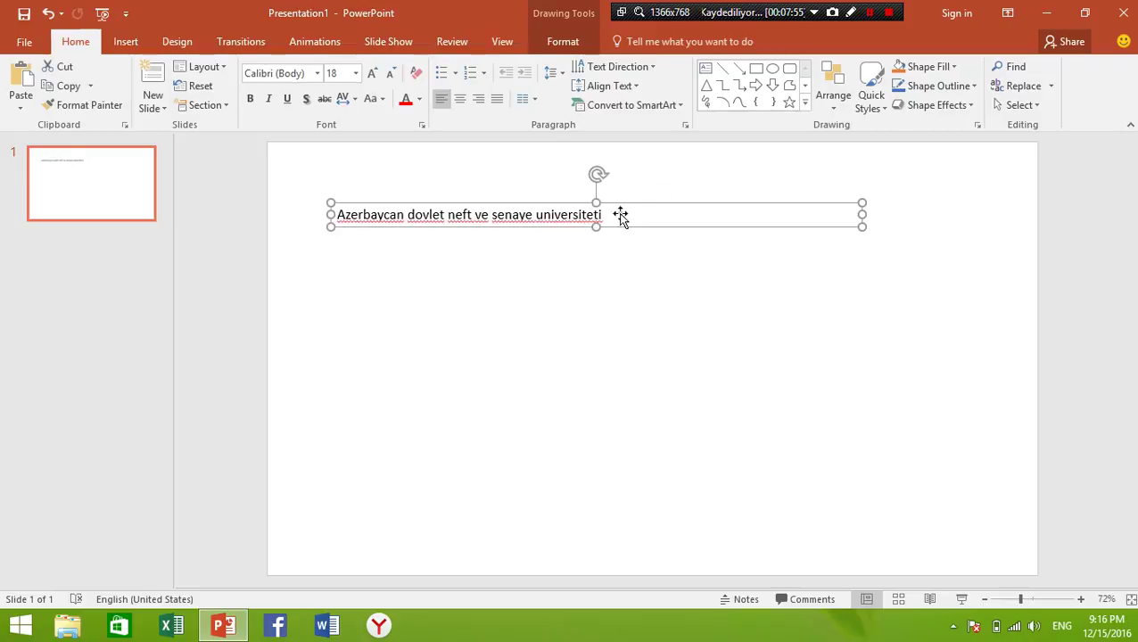
left_click_drag(603, 215, 336, 215)
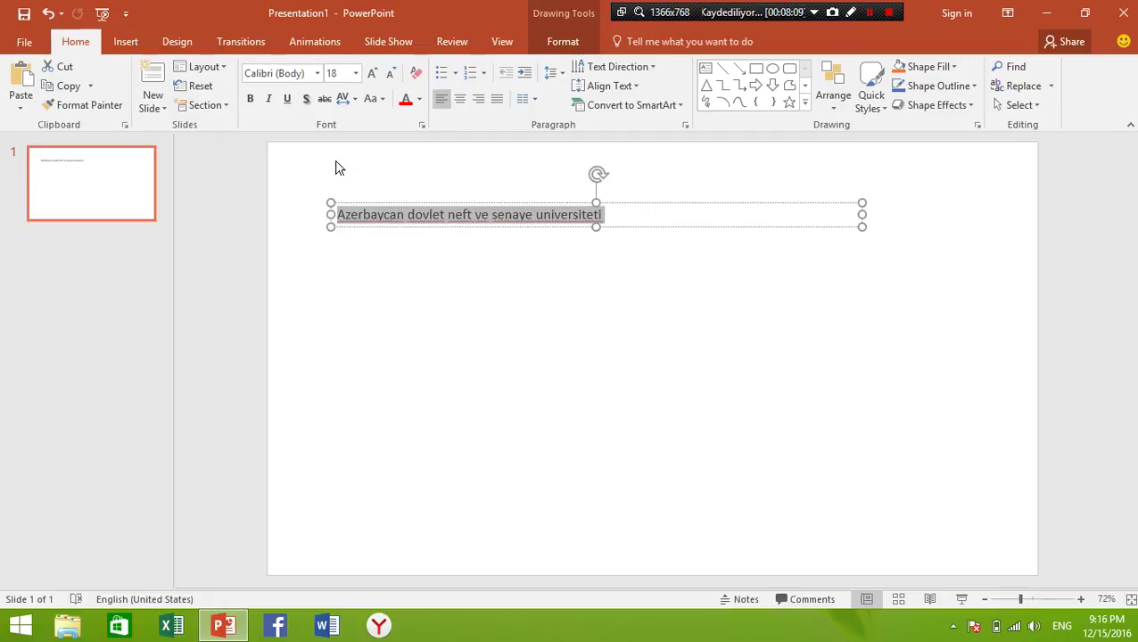
Step: Apply Capitalize Each Word to the title, then change 'Ve' back to lowercase 've'
left_click(383, 100)
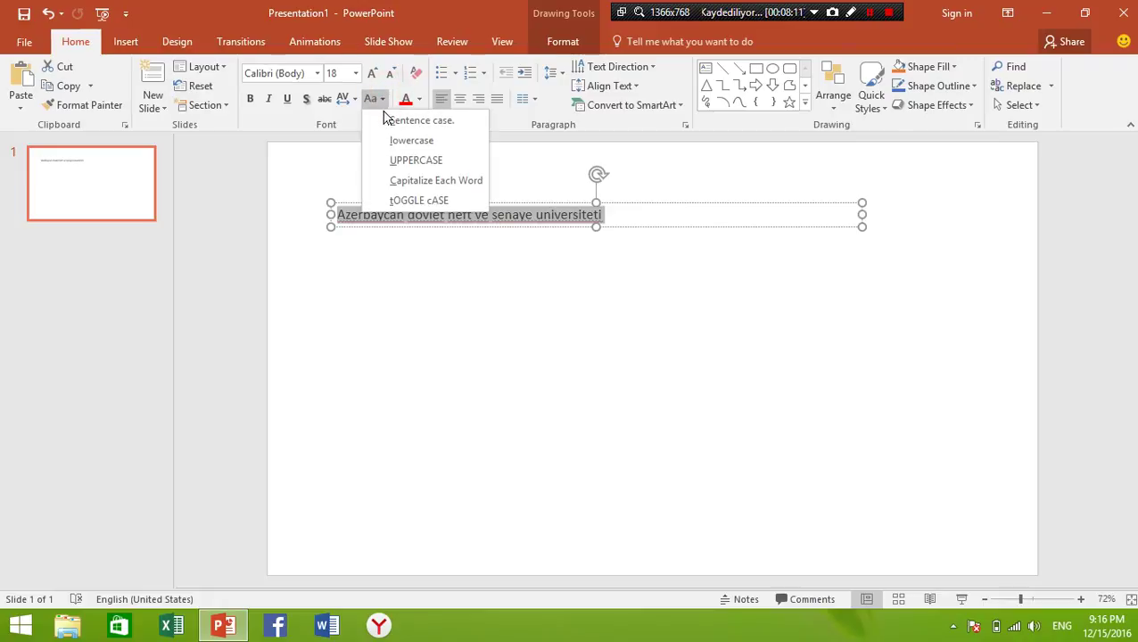
left_click(400, 183)
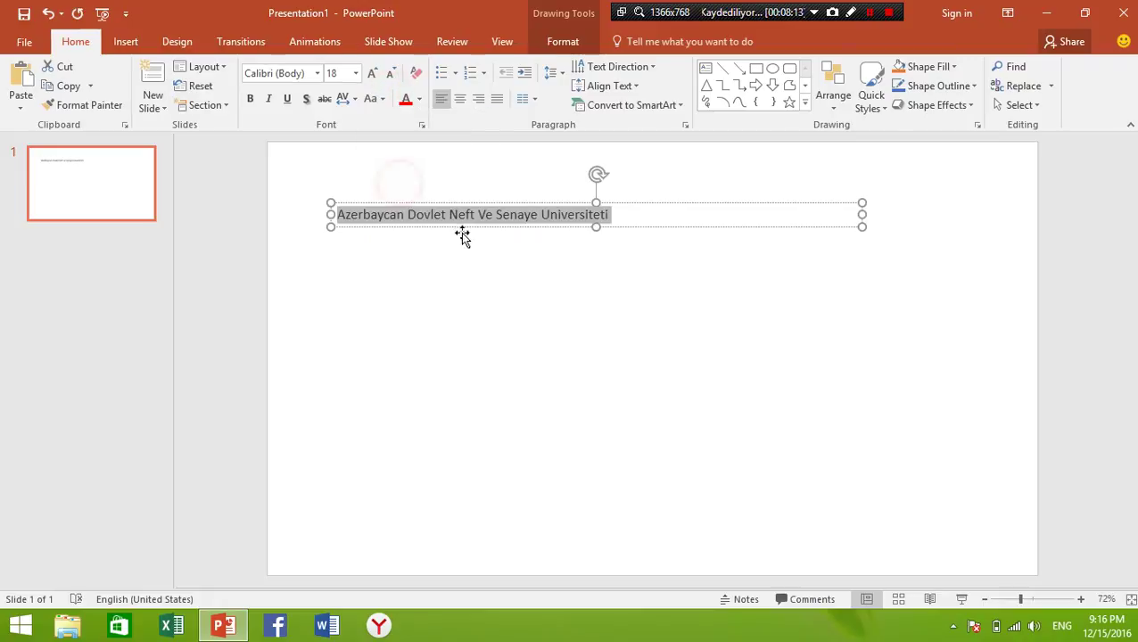
left_click(653, 213)
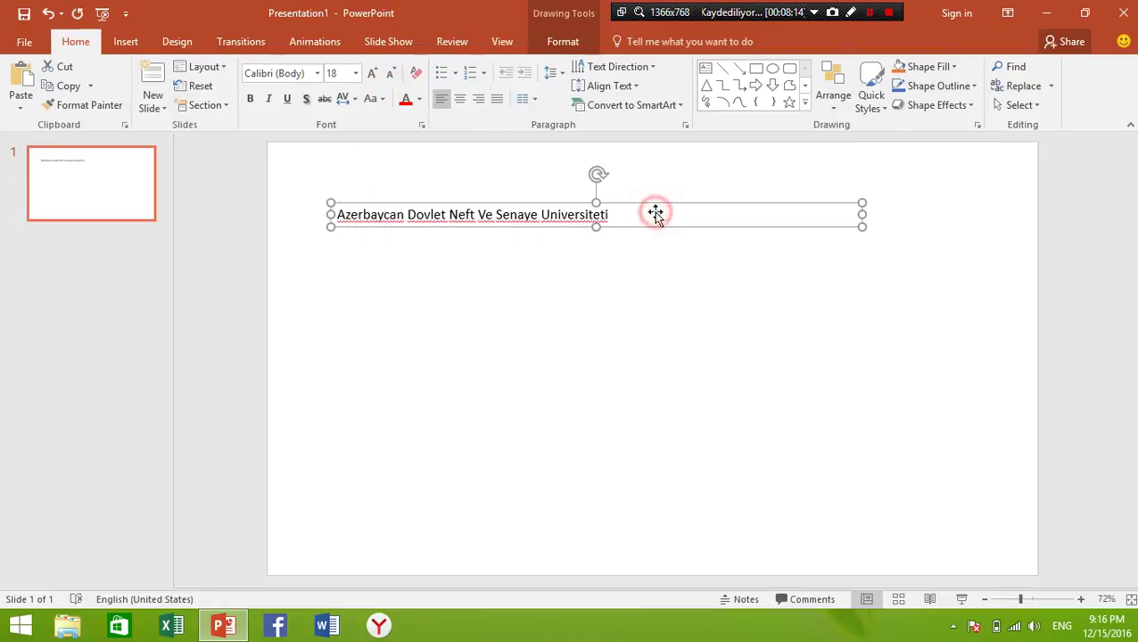
left_click(485, 214)
key("BackSpace")
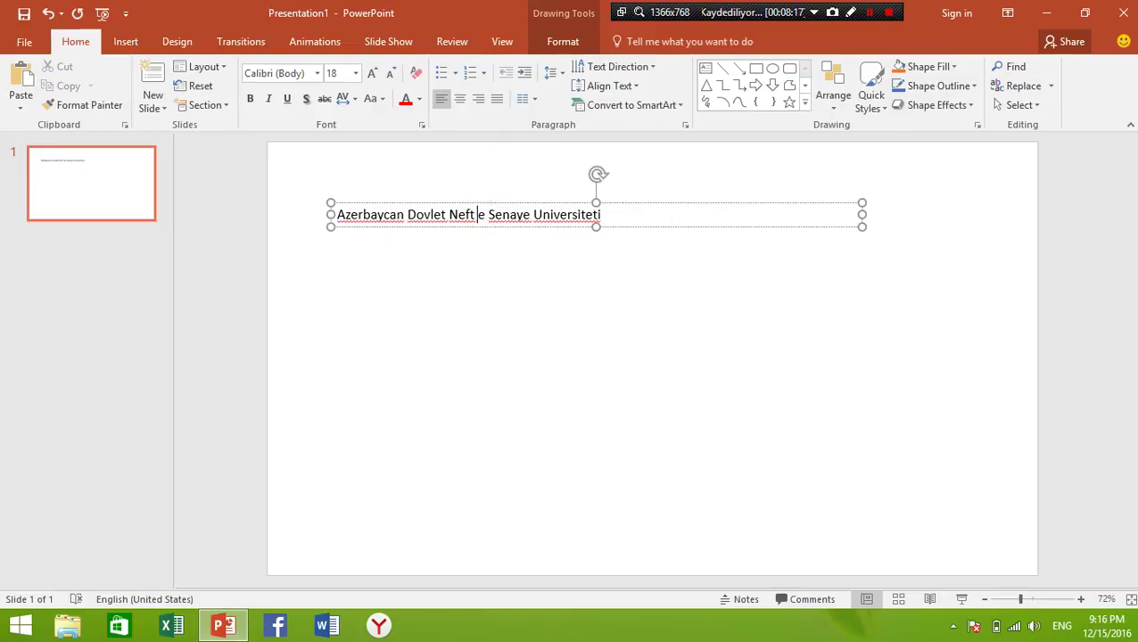
type("v")
Step: Widen the title text box slightly to the right
left_click(635, 209)
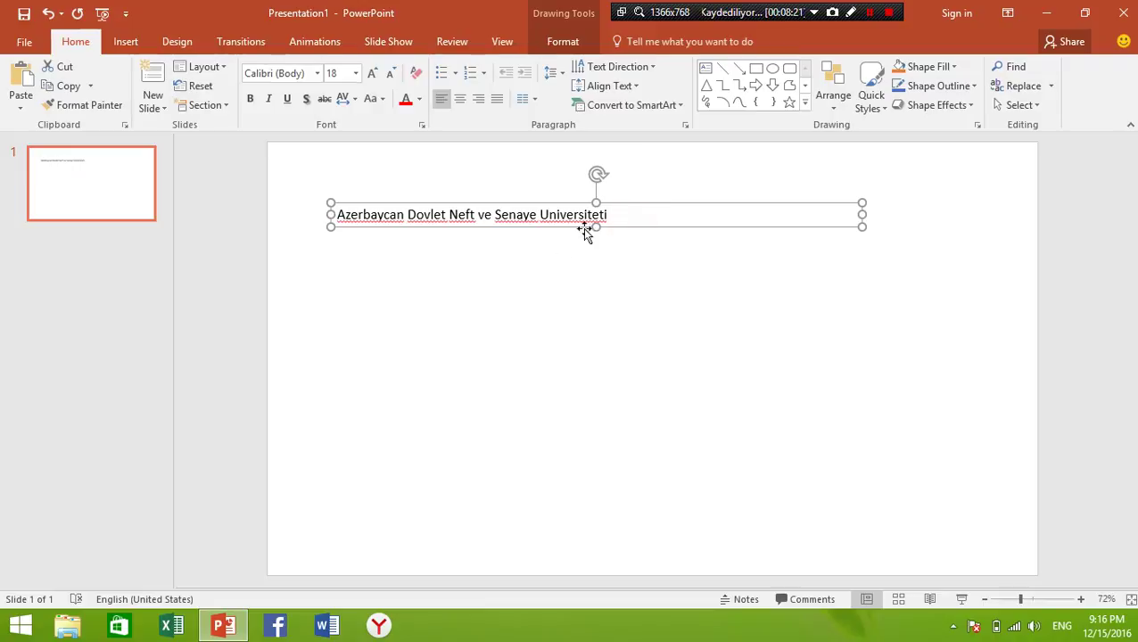
left_click_drag(596, 227, 602, 282)
left_click_drag(863, 227, 878, 281)
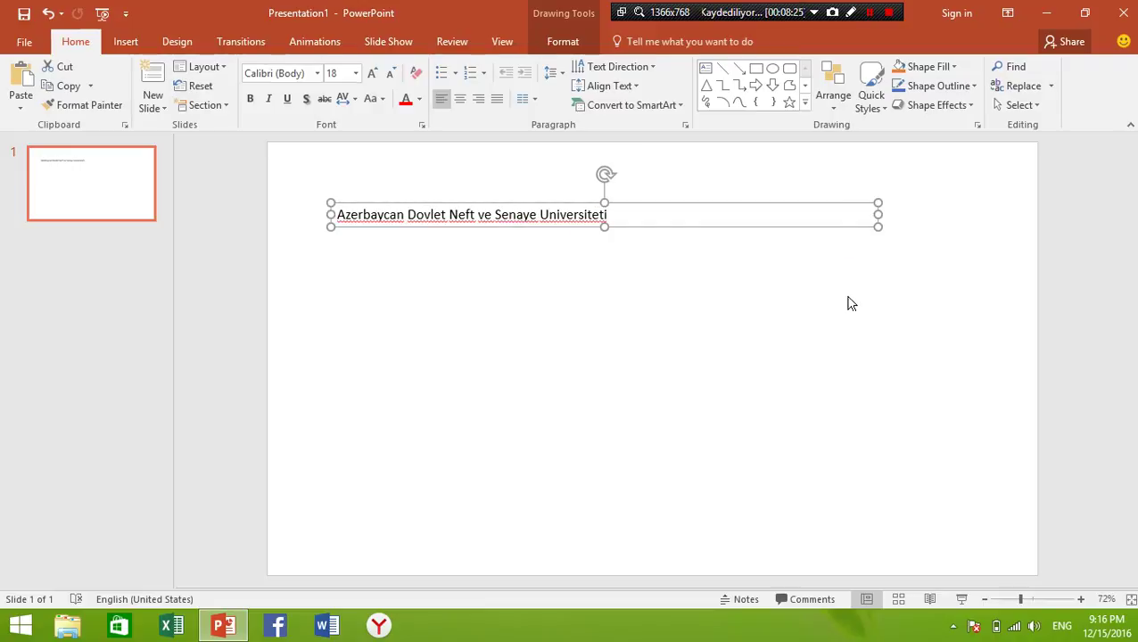
left_click(635, 210)
Step: Try 90° and 270° rotations on the title, lengthen its box, then set text direction to Stacked
left_click(652, 68)
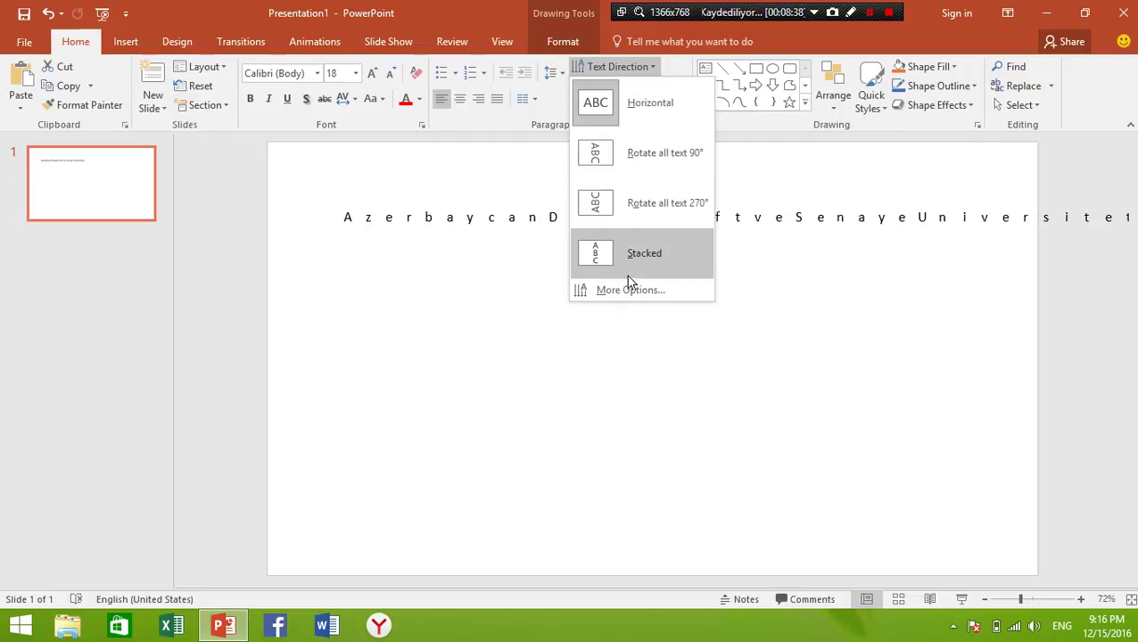
left_click(606, 177)
left_click_drag(706, 228, 721, 485)
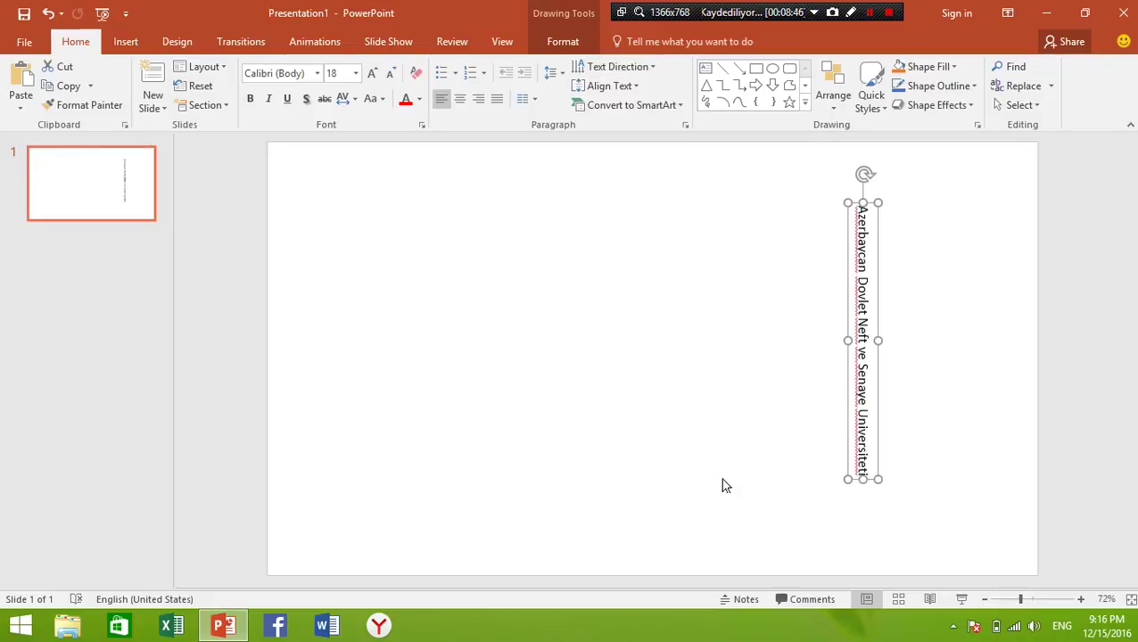
left_click(619, 68)
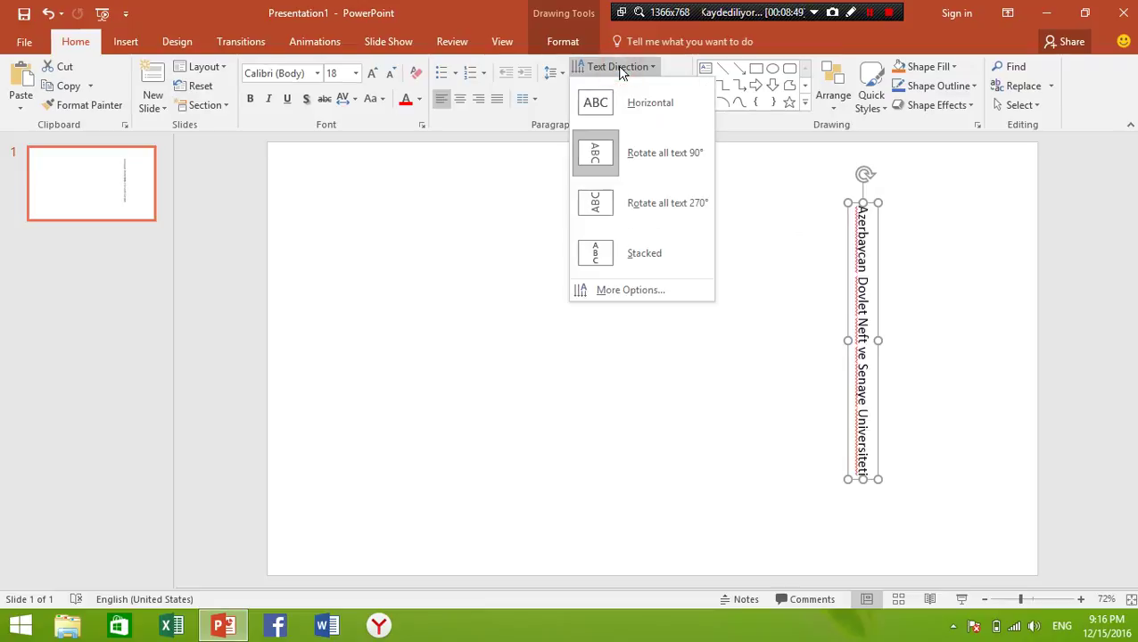
left_click(635, 205)
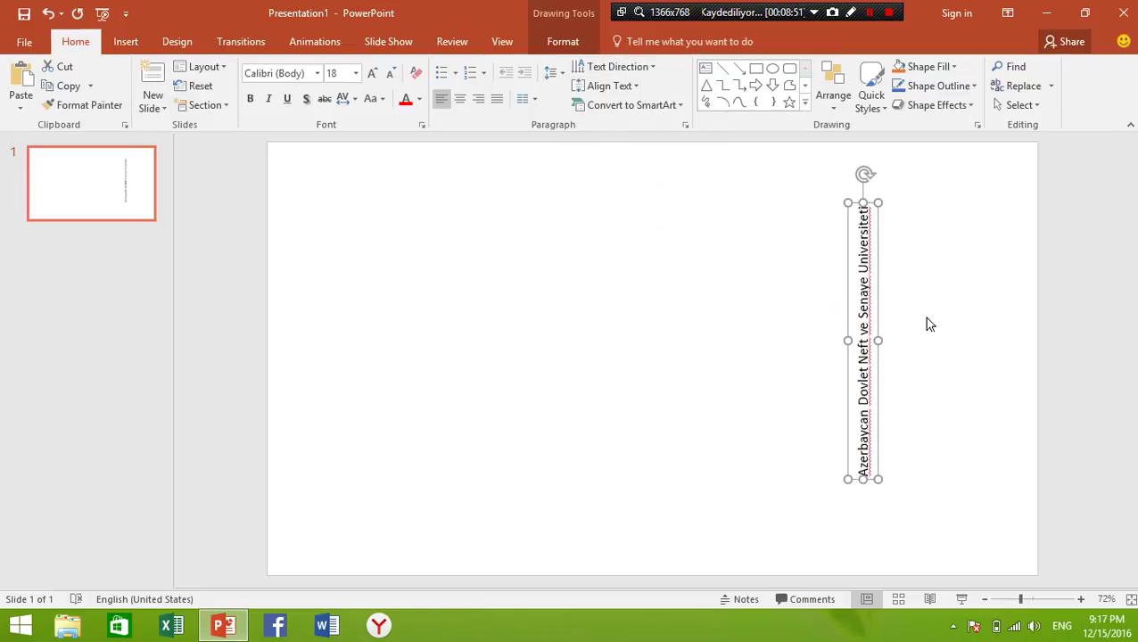
left_click(642, 68)
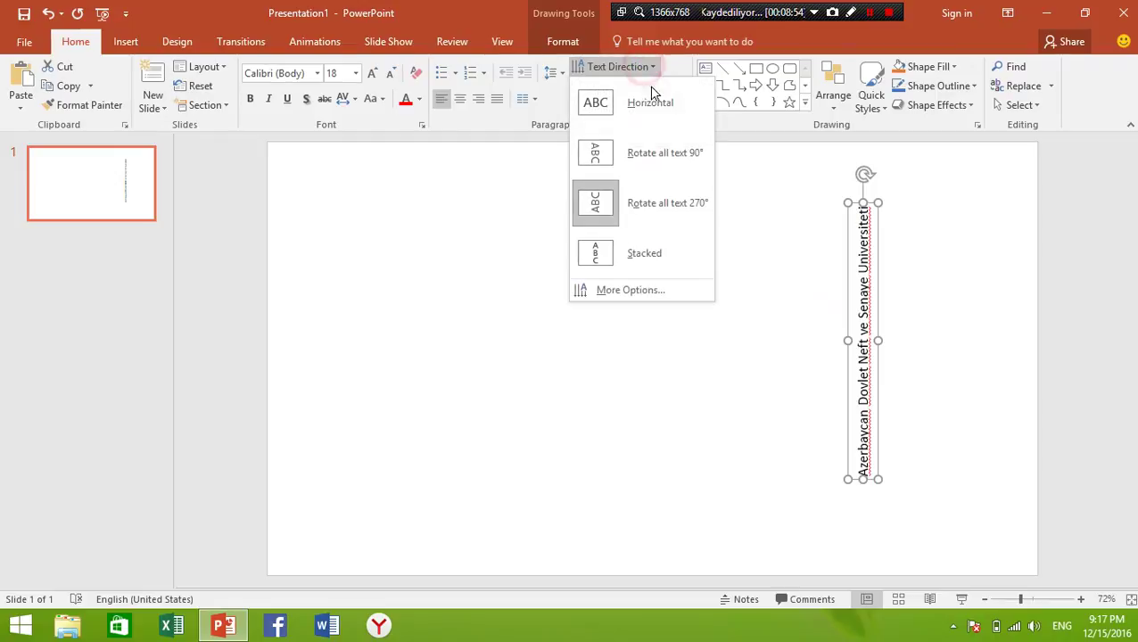
left_click(668, 245)
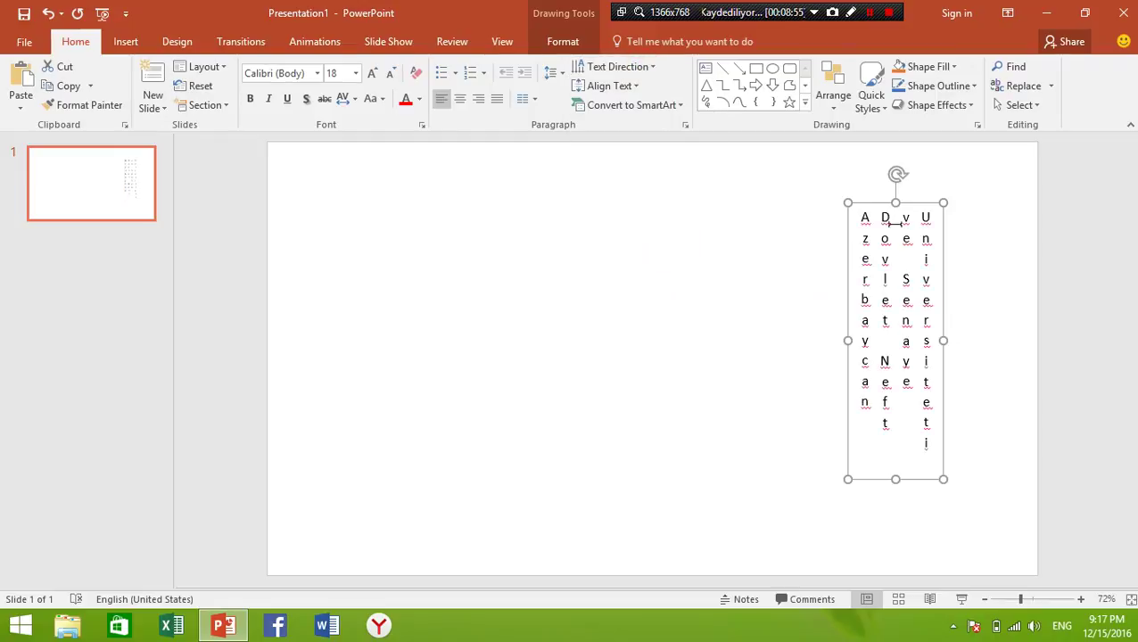
Step: Move and stretch the stacked text box, undo the last resize, then delete the box
left_click_drag(881, 201, 469, 168)
left_click_drag(478, 448, 493, 563)
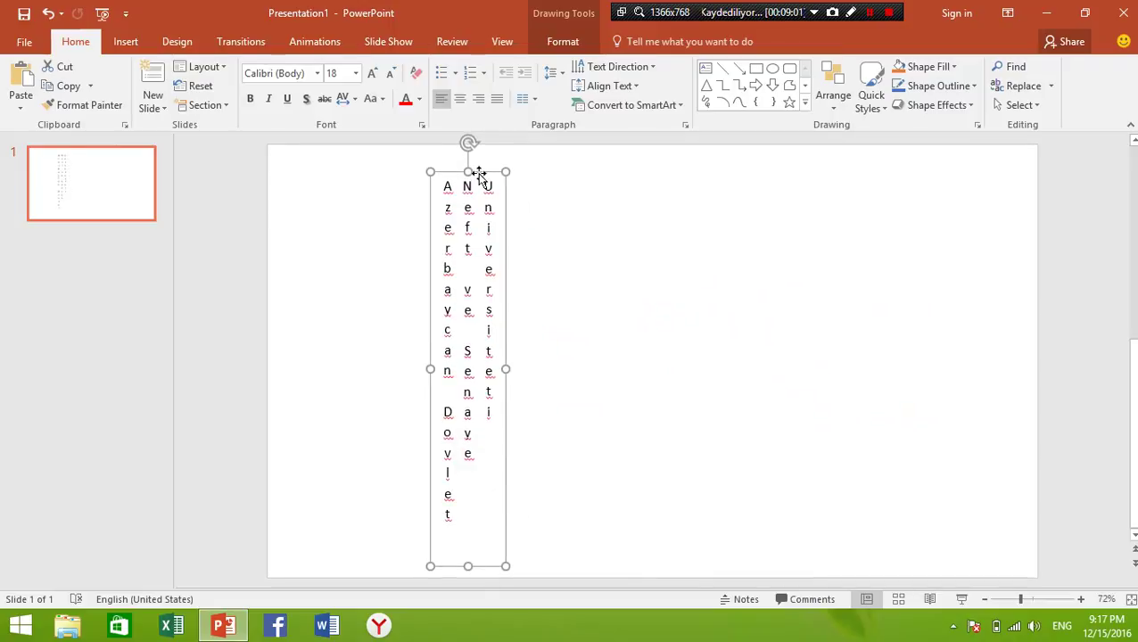
left_click_drag(479, 172, 487, 144)
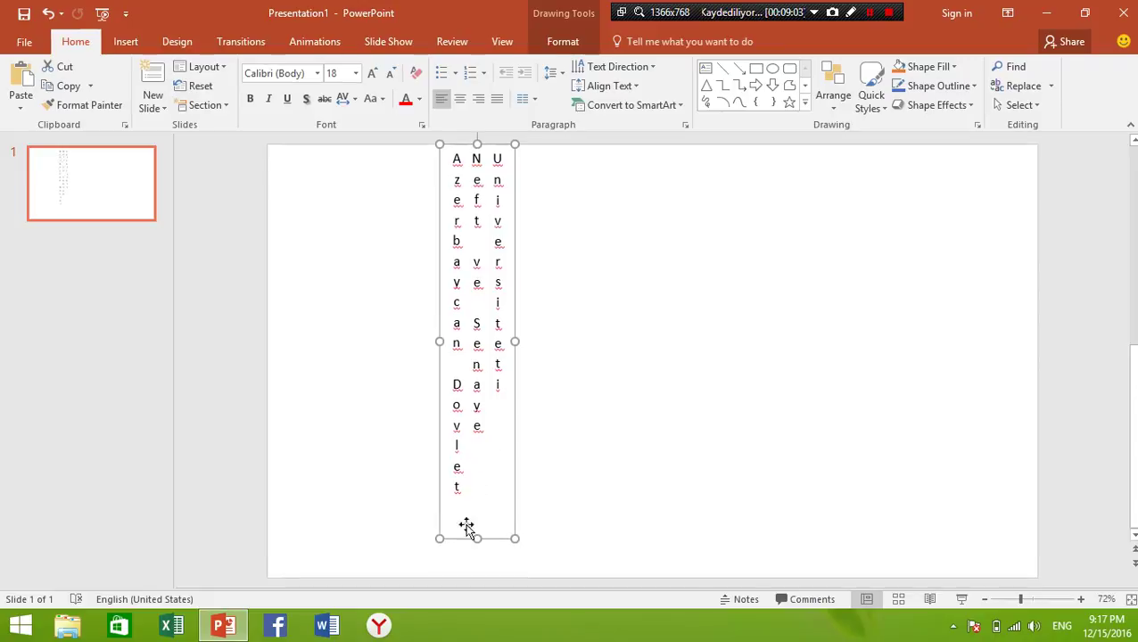
left_click_drag(477, 539, 487, 572)
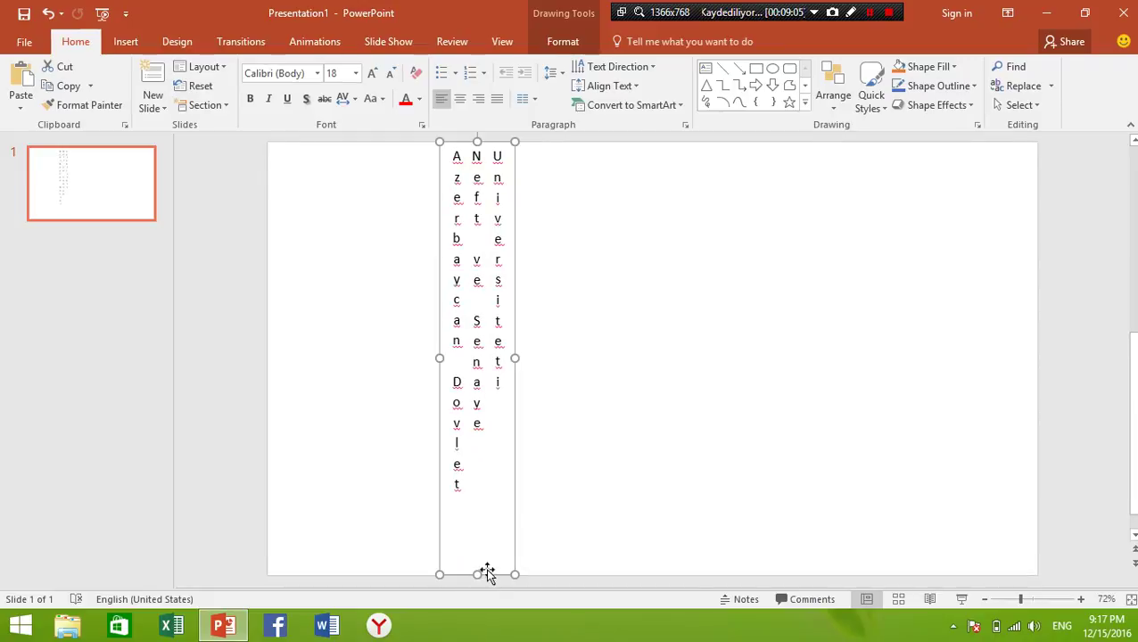
left_click_drag(514, 361, 564, 368)
key("ctrl+z")
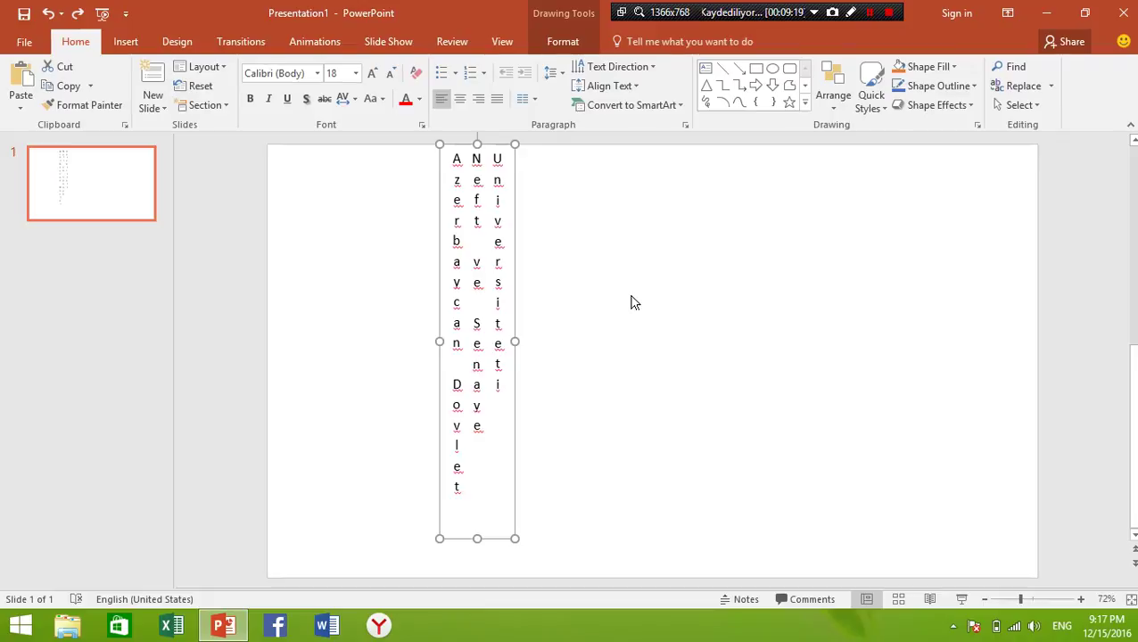
key("Delete")
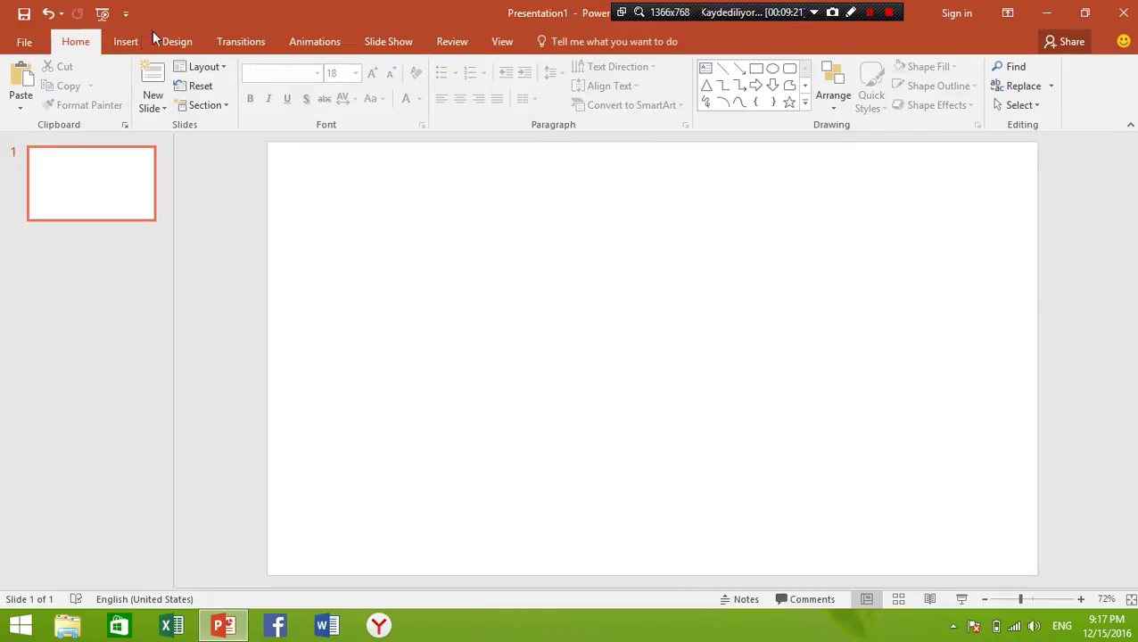
left_click(129, 41)
left_click(683, 89)
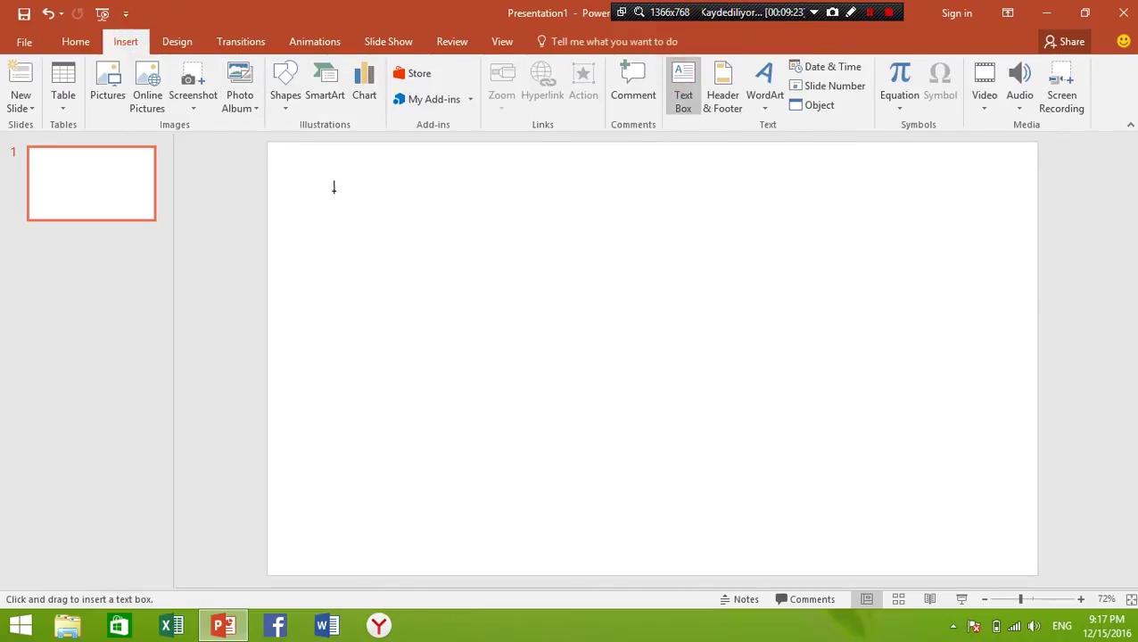
left_click_drag(334, 189, 981, 518)
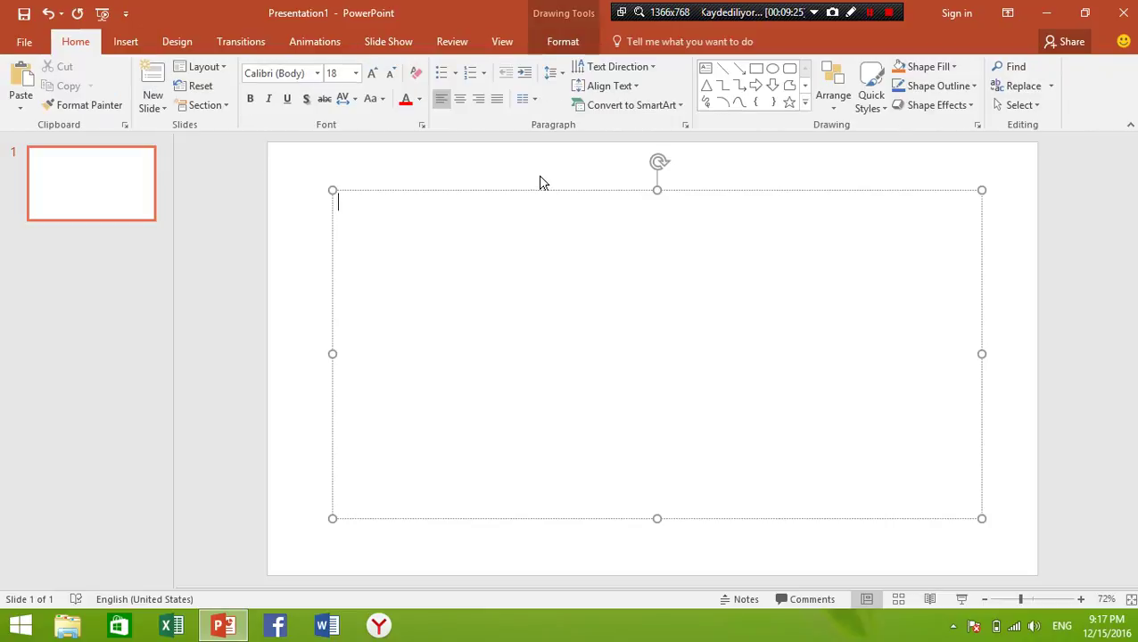
left_click(633, 86)
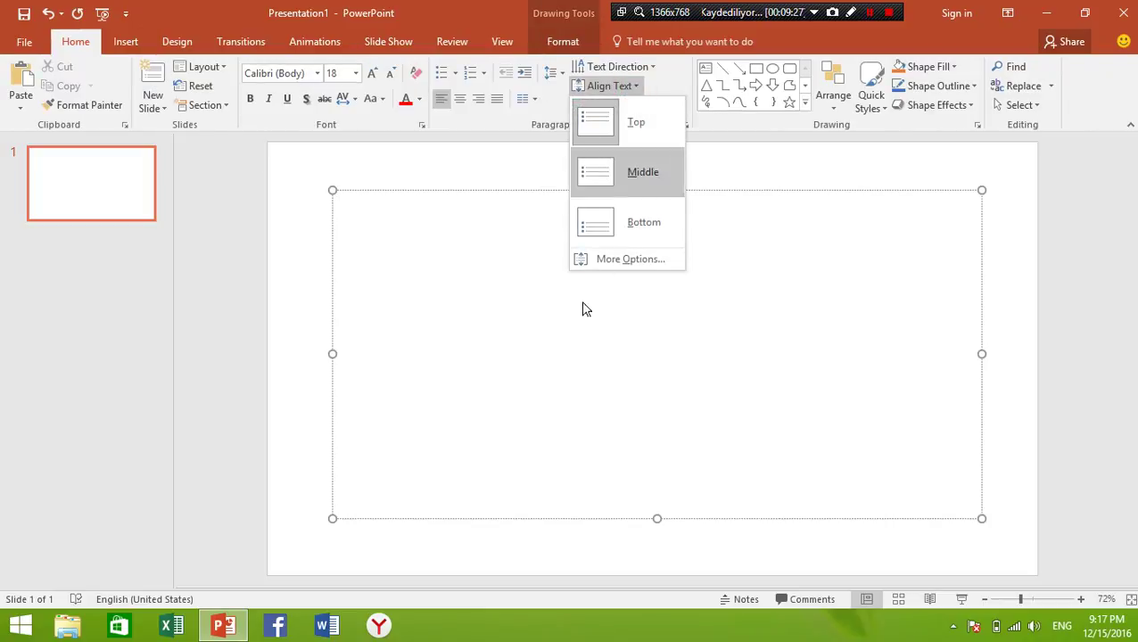
left_click(540, 346)
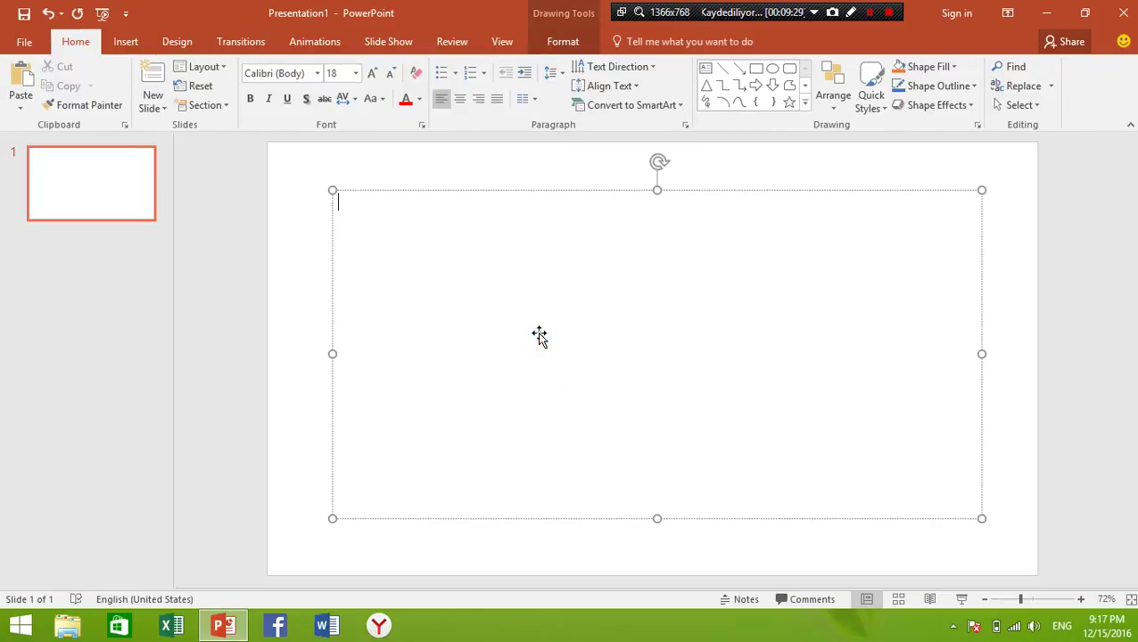
type("Excel")
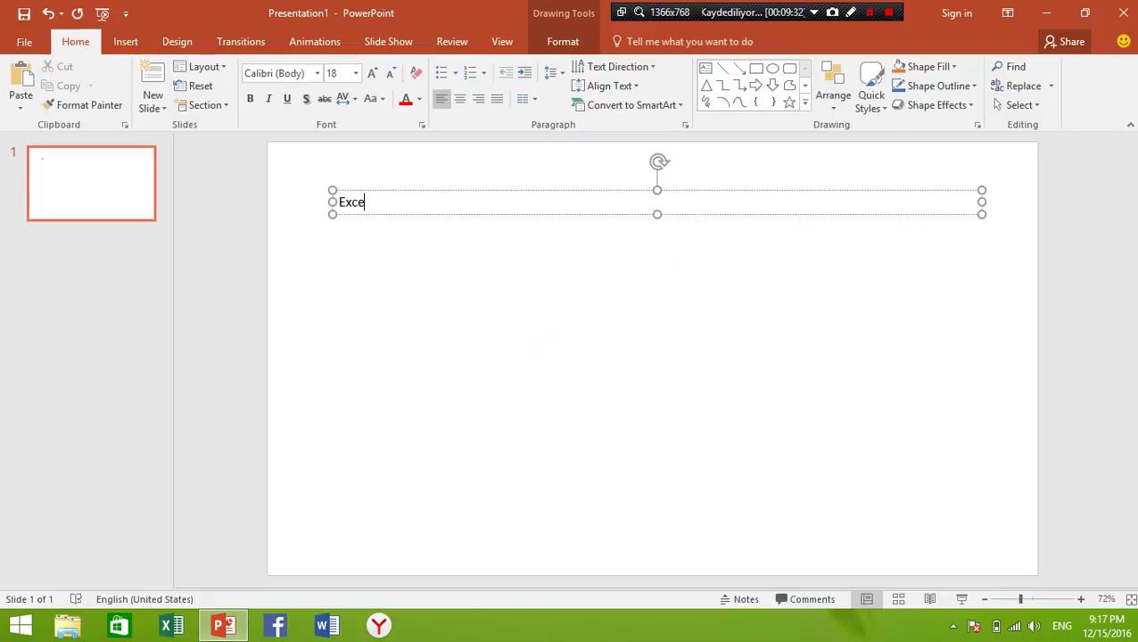
left_click(626, 86)
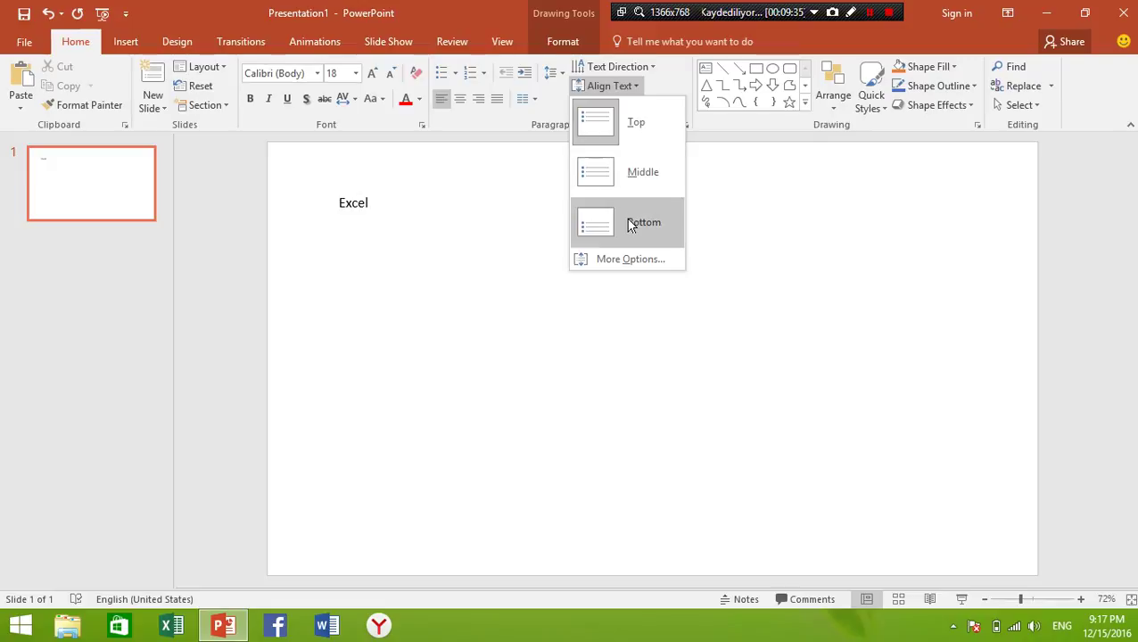
left_click(626, 127)
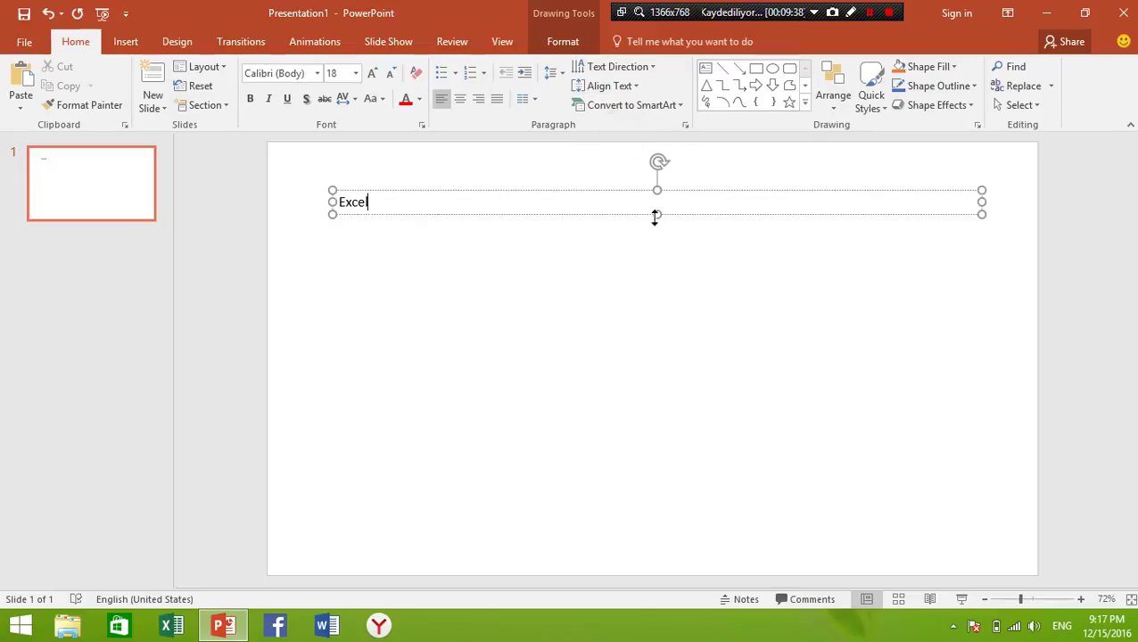
left_click_drag(656, 213, 640, 504)
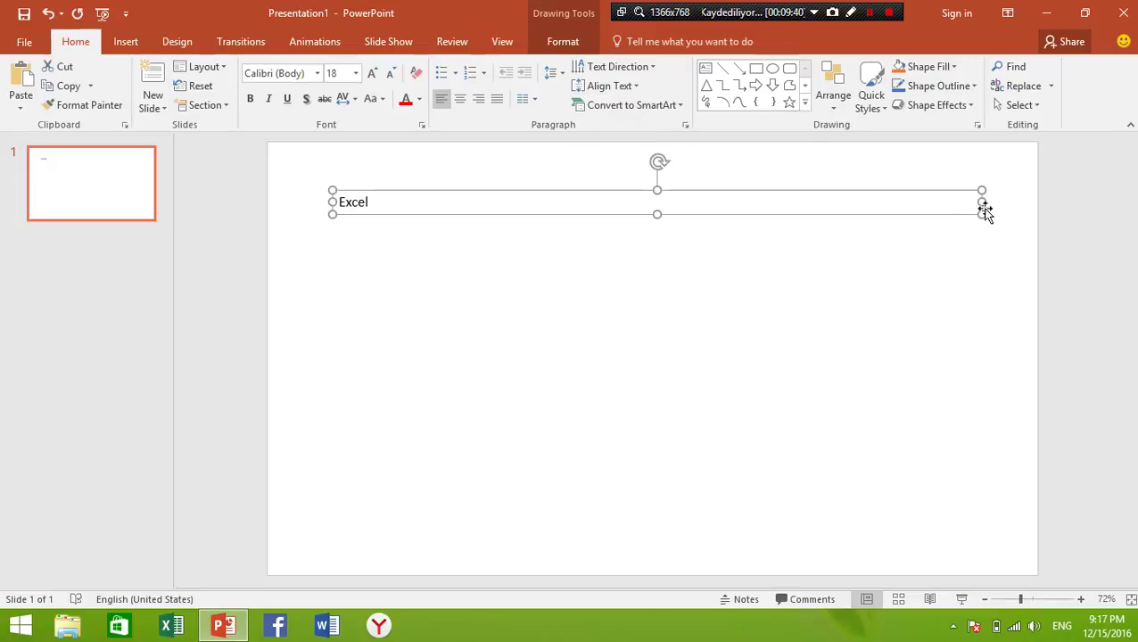
left_click_drag(981, 217, 989, 559)
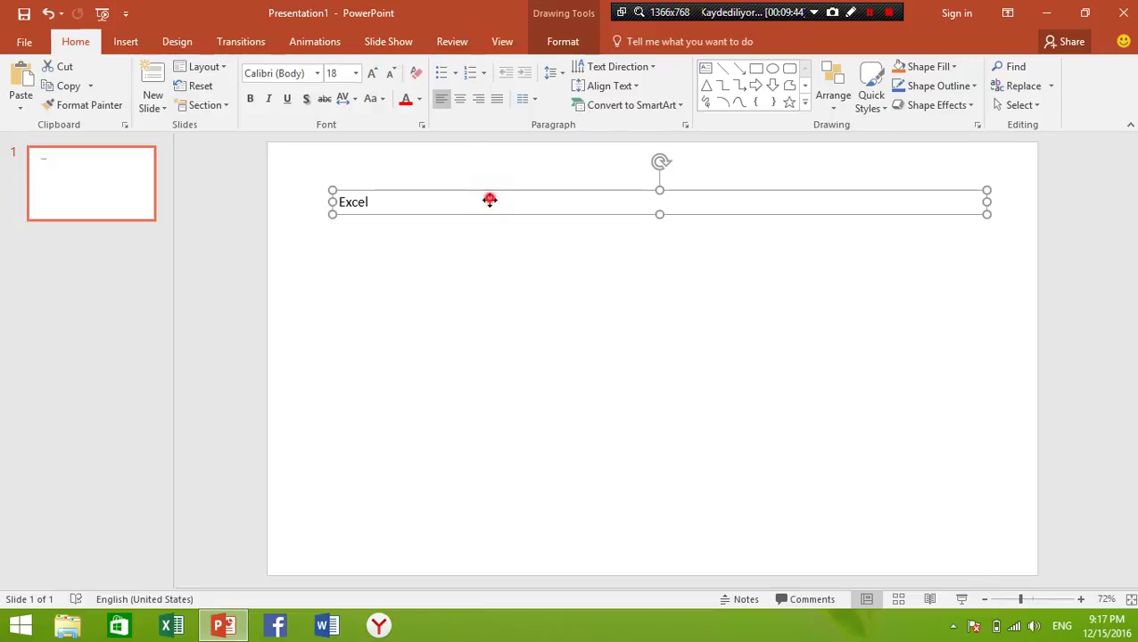
left_click_drag(491, 198, 490, 207)
key("Delete")
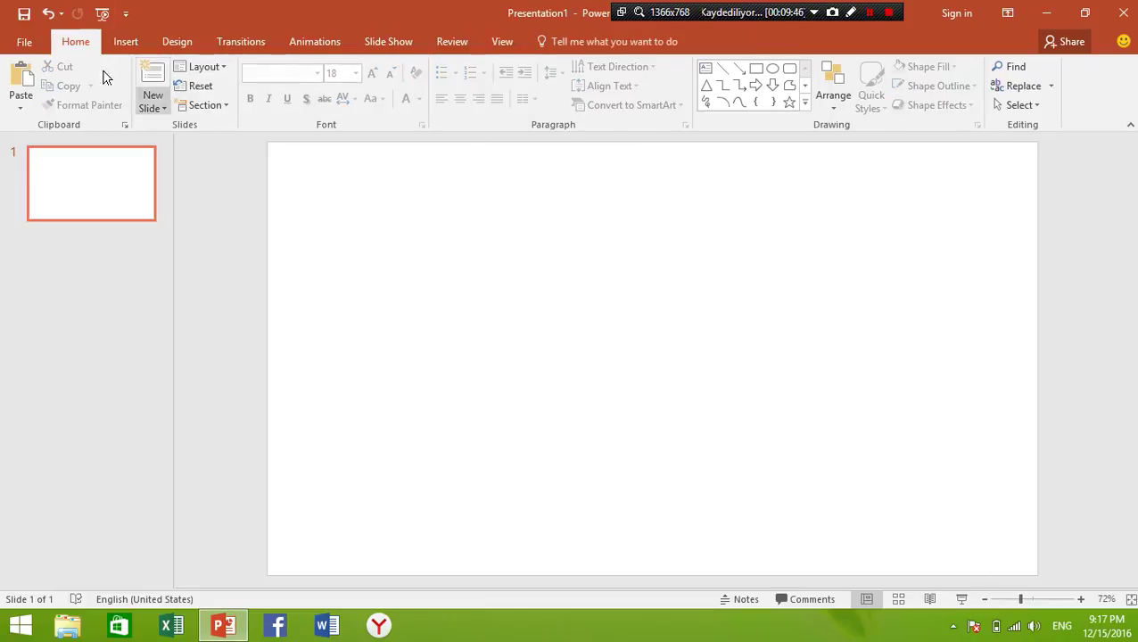
Step: Add slide 2 and cut its title placeholder
left_click(163, 73)
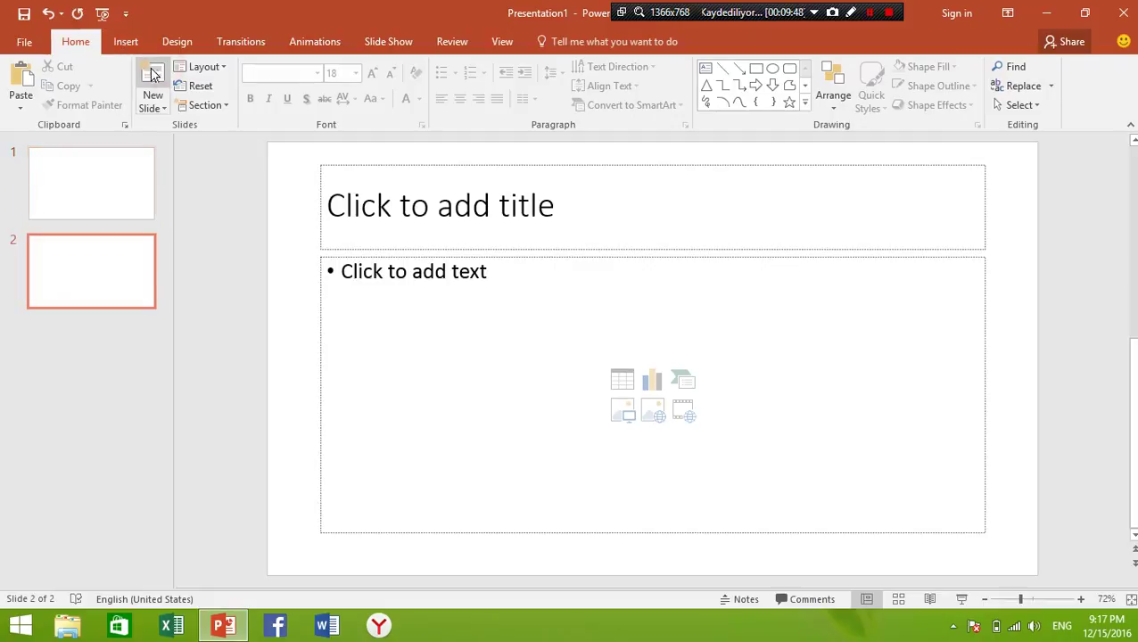
left_click(542, 189)
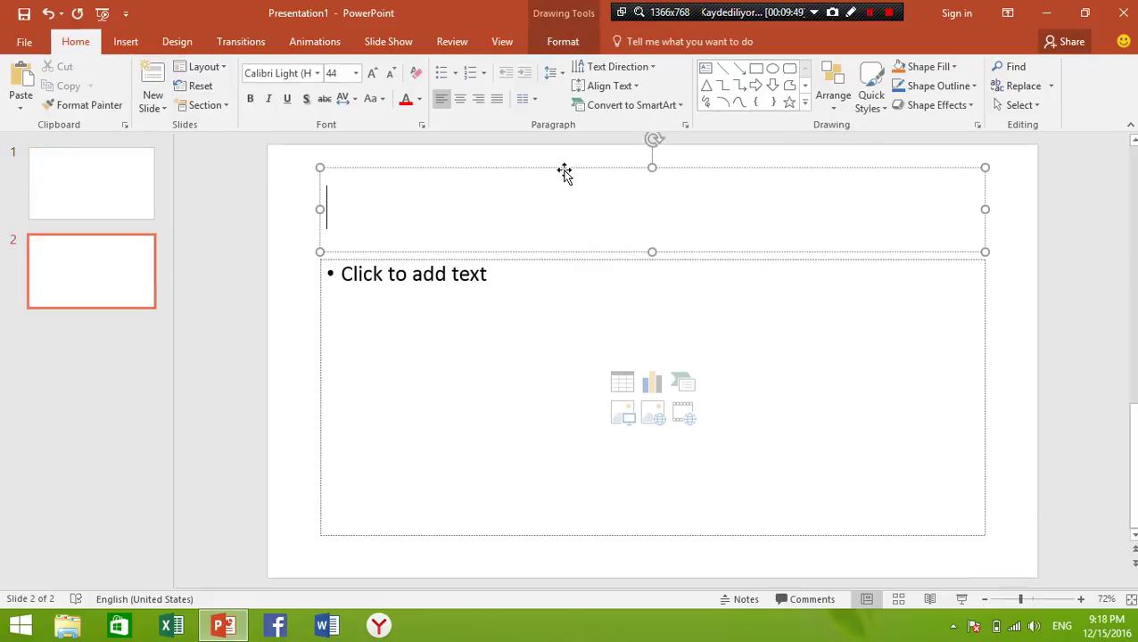
right_click(564, 172)
left_click(581, 178)
Step: Type 'excel' in the content box and open Align Text > More Options
left_click(542, 320)
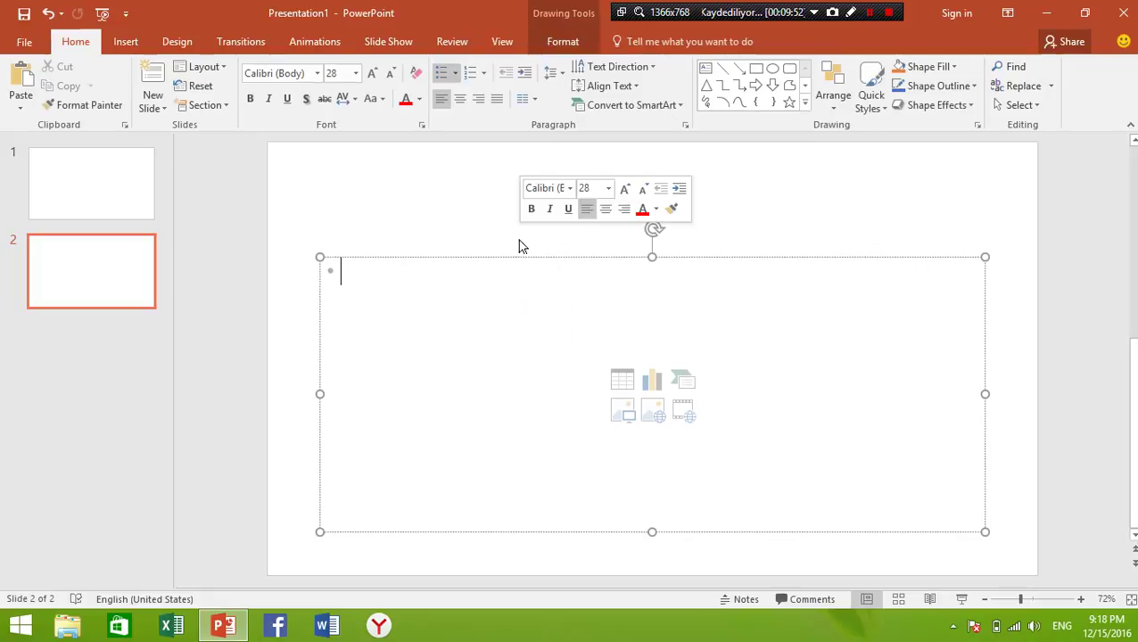
type("e")
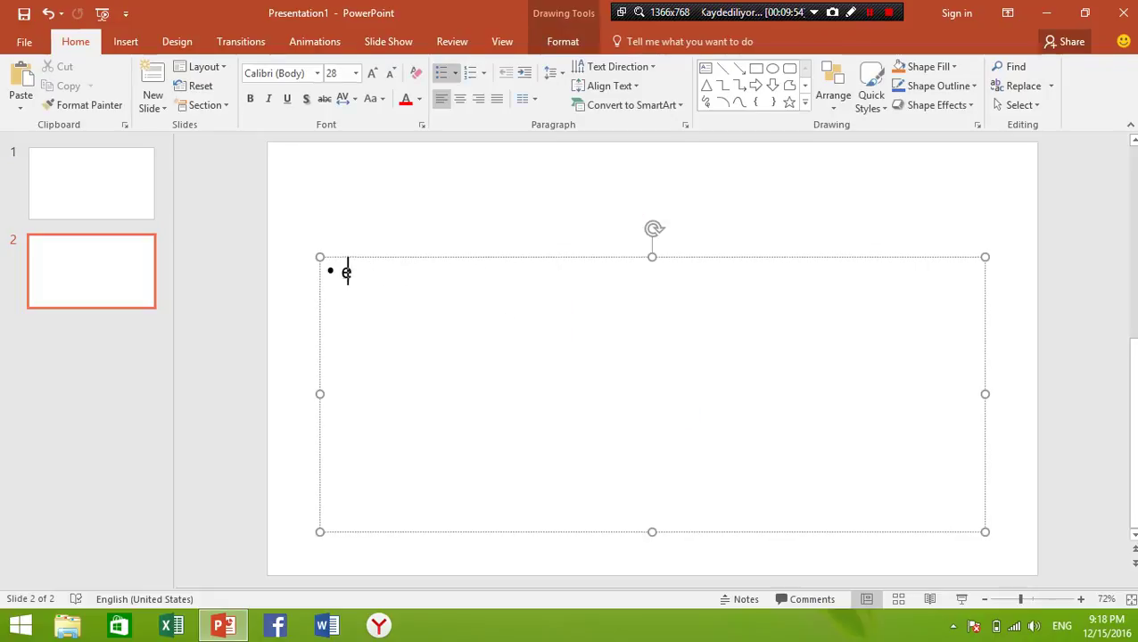
type("xcel")
left_click(625, 86)
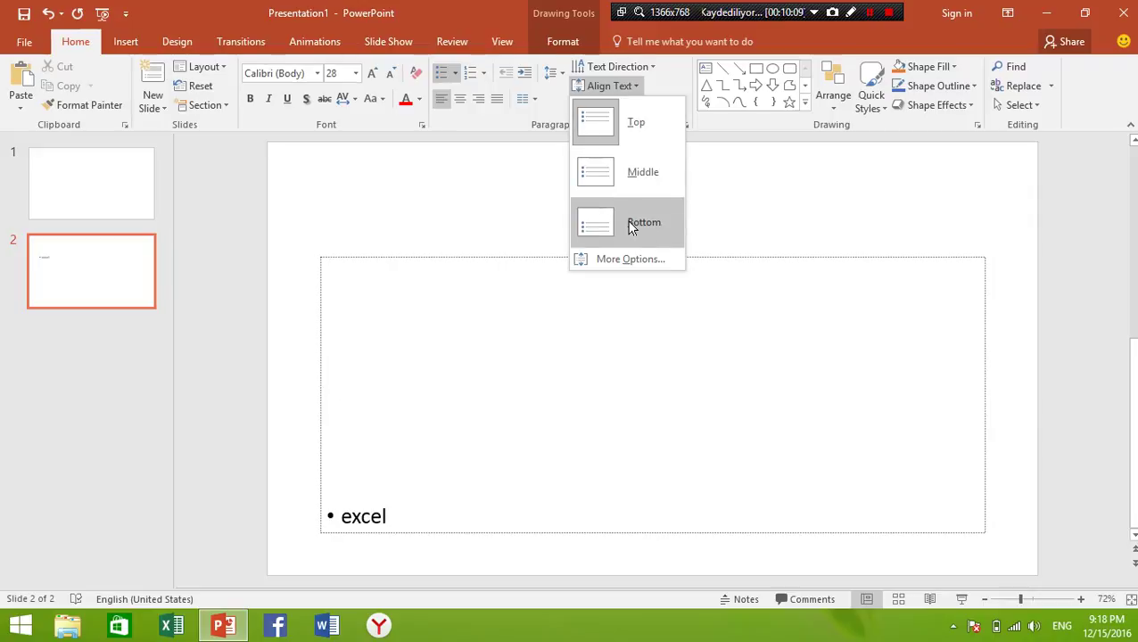
left_click(631, 260)
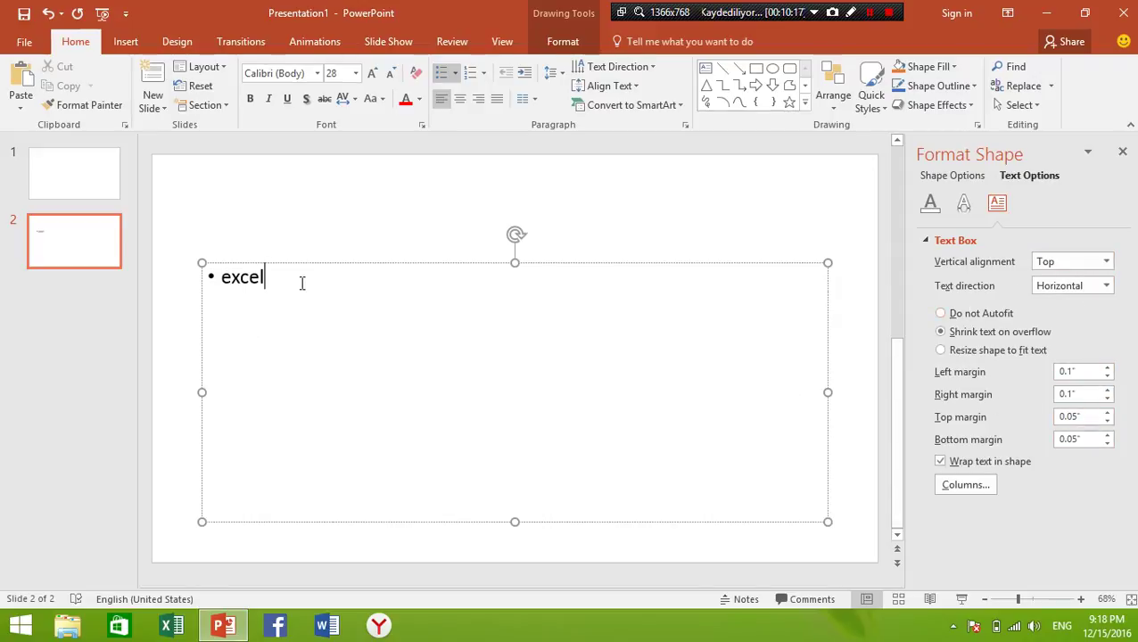
Step: Set text box margins to 1.2" left, 0.7" right, 0.7" top, 0.1" bottom, then close Format Shape
left_click(1106, 369)
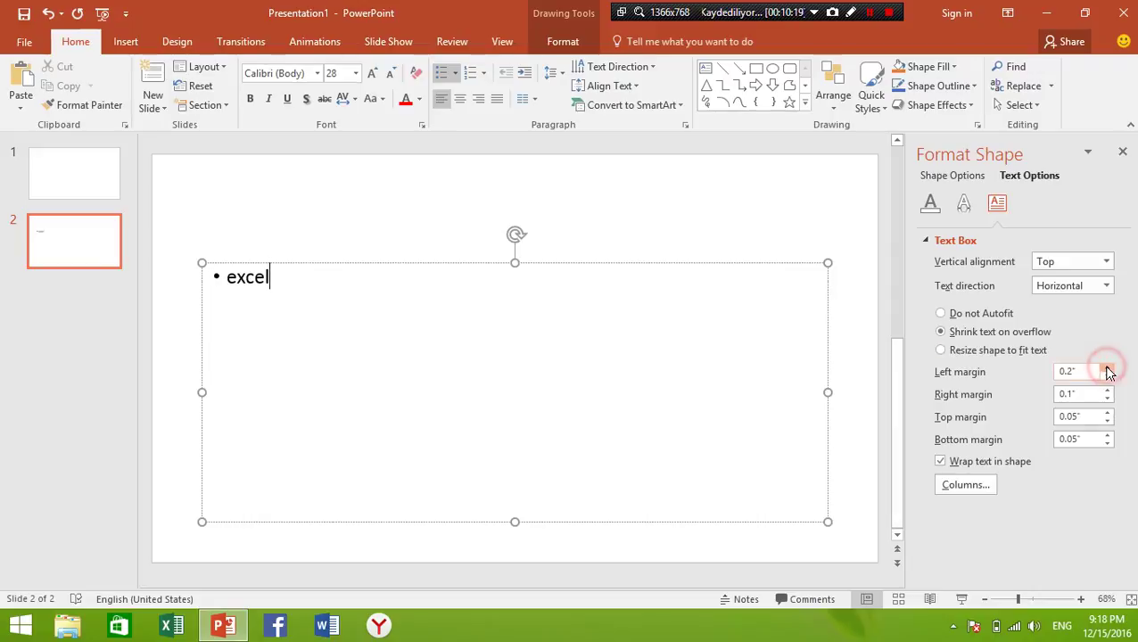
left_click_drag(1107, 371, 1109, 384)
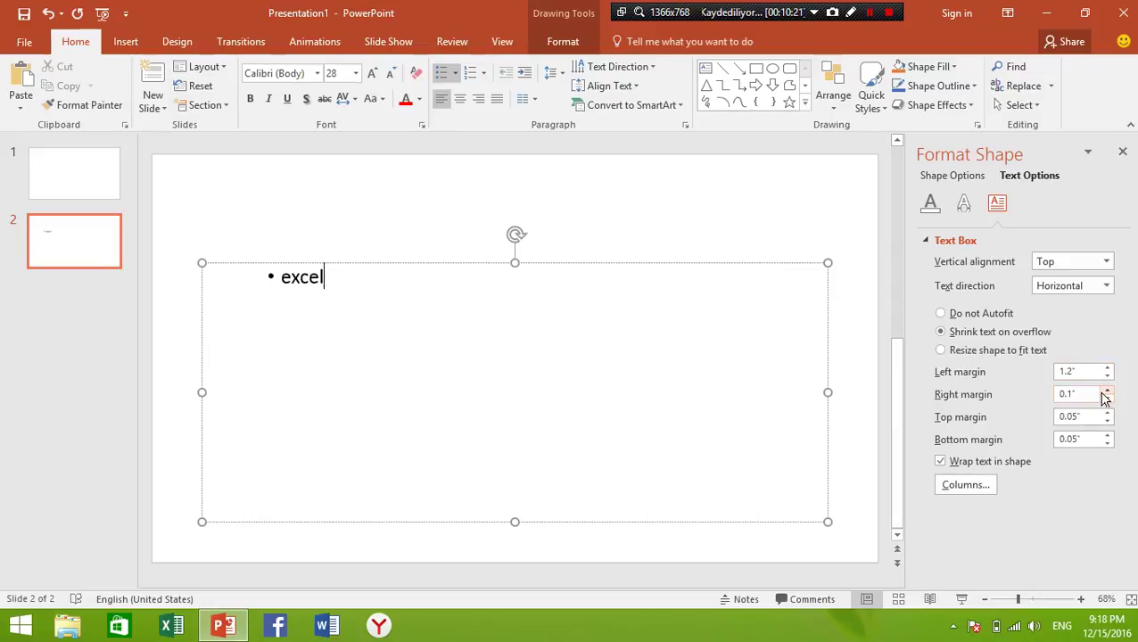
left_click_drag(1109, 392, 1116, 396)
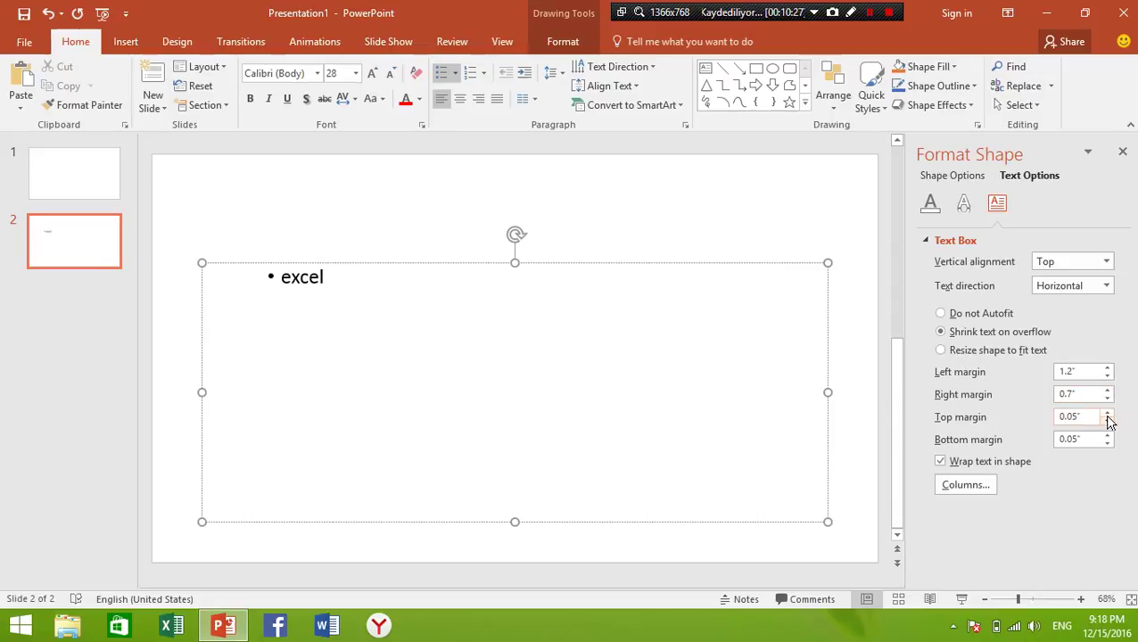
left_click_drag(1107, 415, 1108, 417)
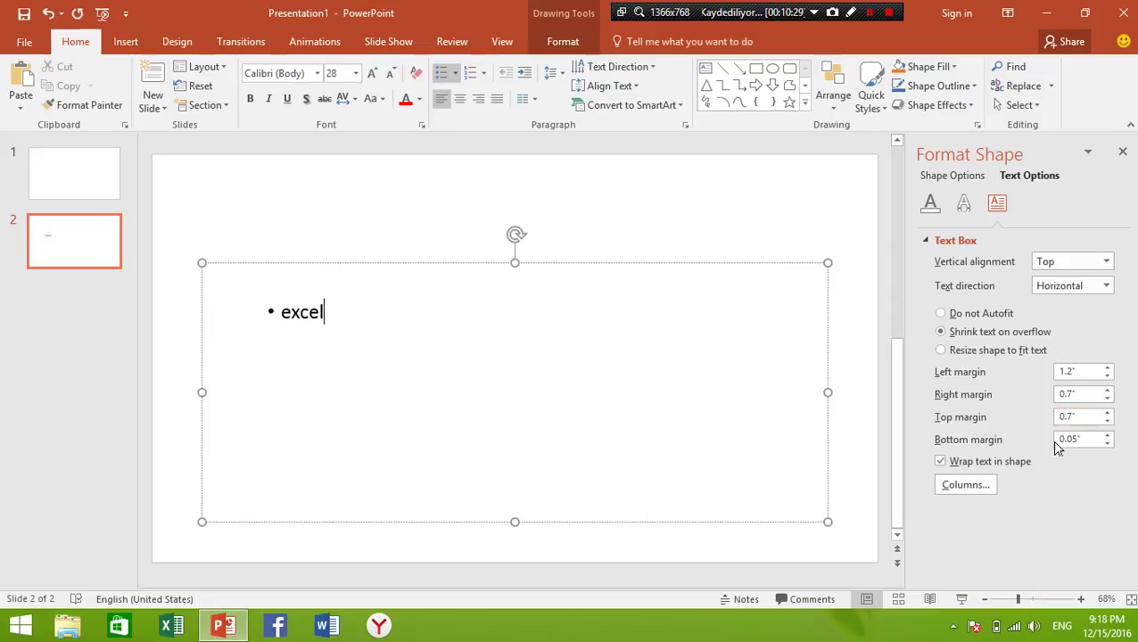
left_click(1108, 435)
left_click(1123, 152)
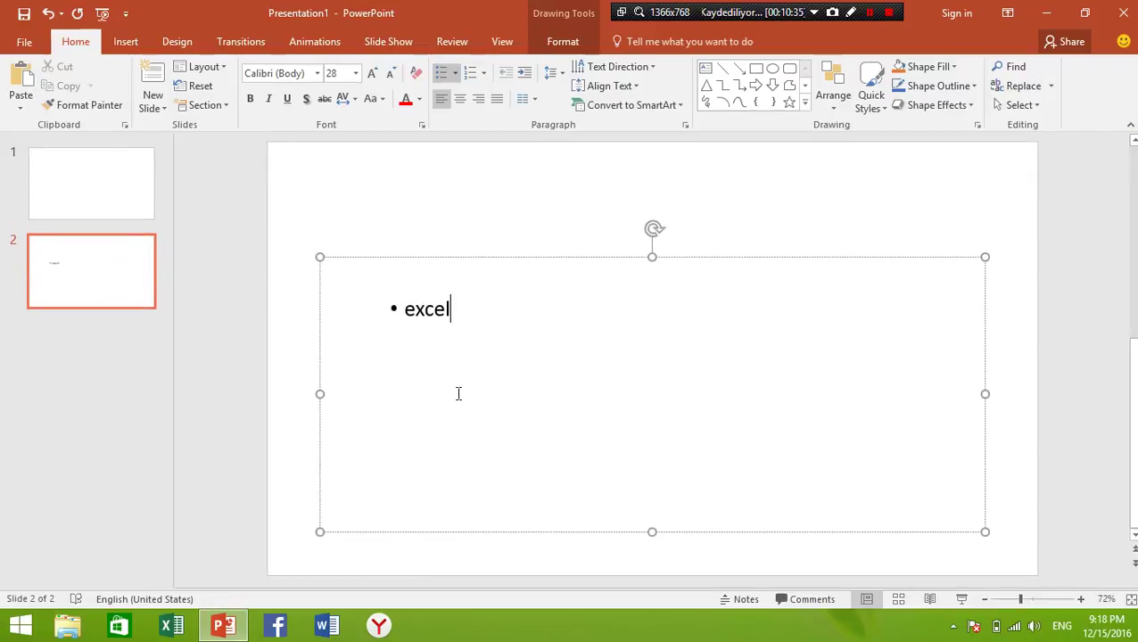
Step: Select and delete the word 'excel' from slide 2's text box
key("ctrl+a")
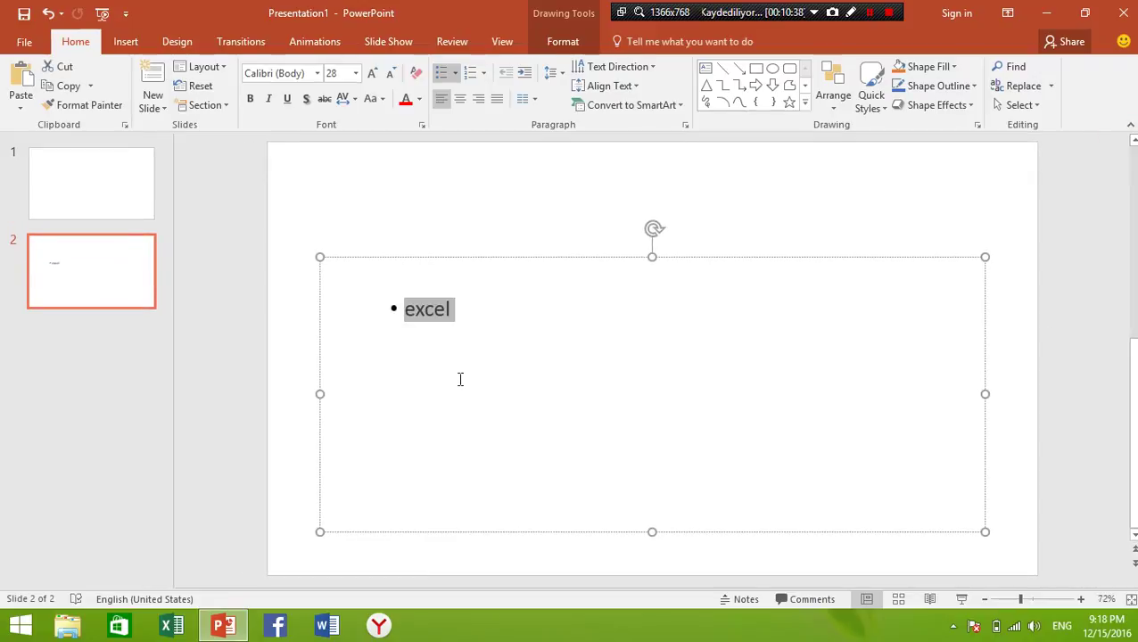
key("Delete")
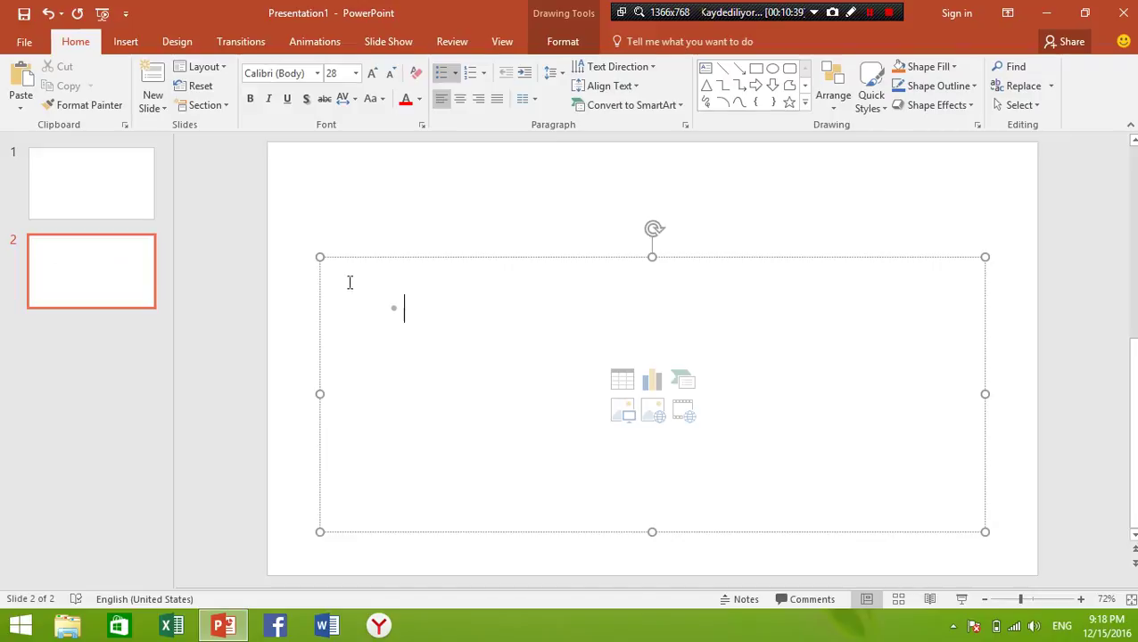
left_click(348, 276)
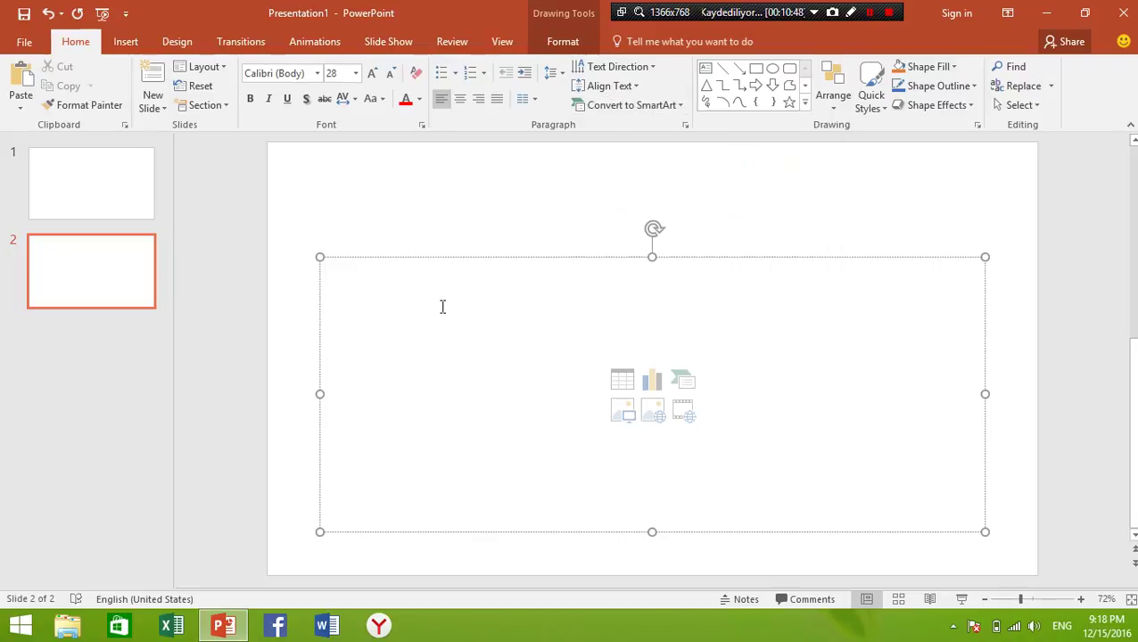
left_click(439, 305)
Step: Add slide 3, cut its title placeholder, stretch the content box upward and show Convert to SmartArt
left_click(151, 80)
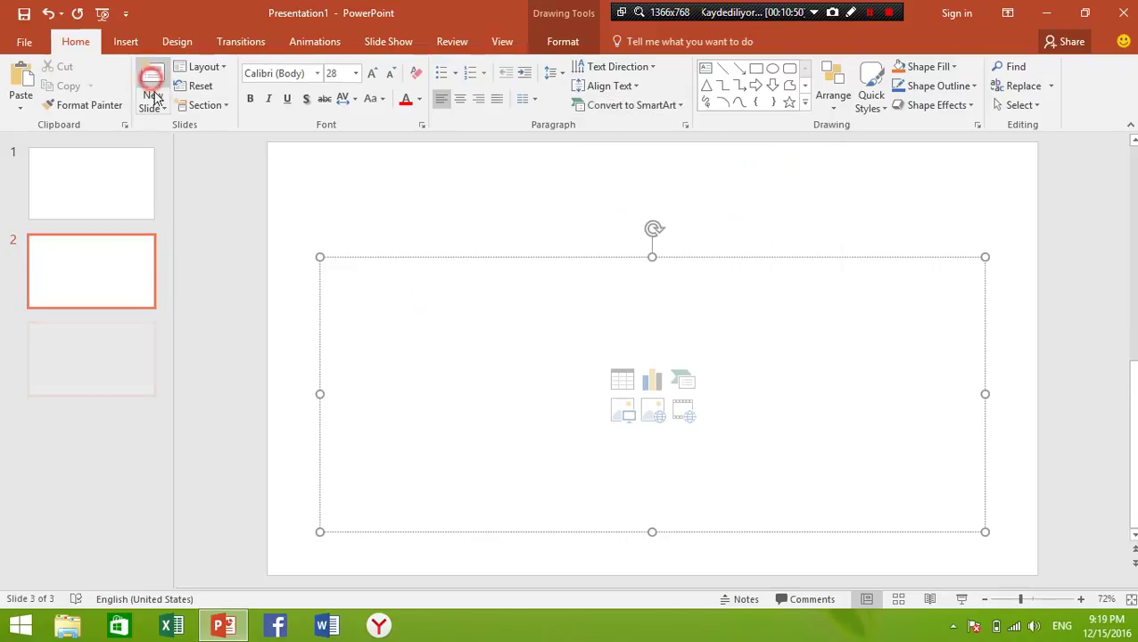
left_click(499, 187)
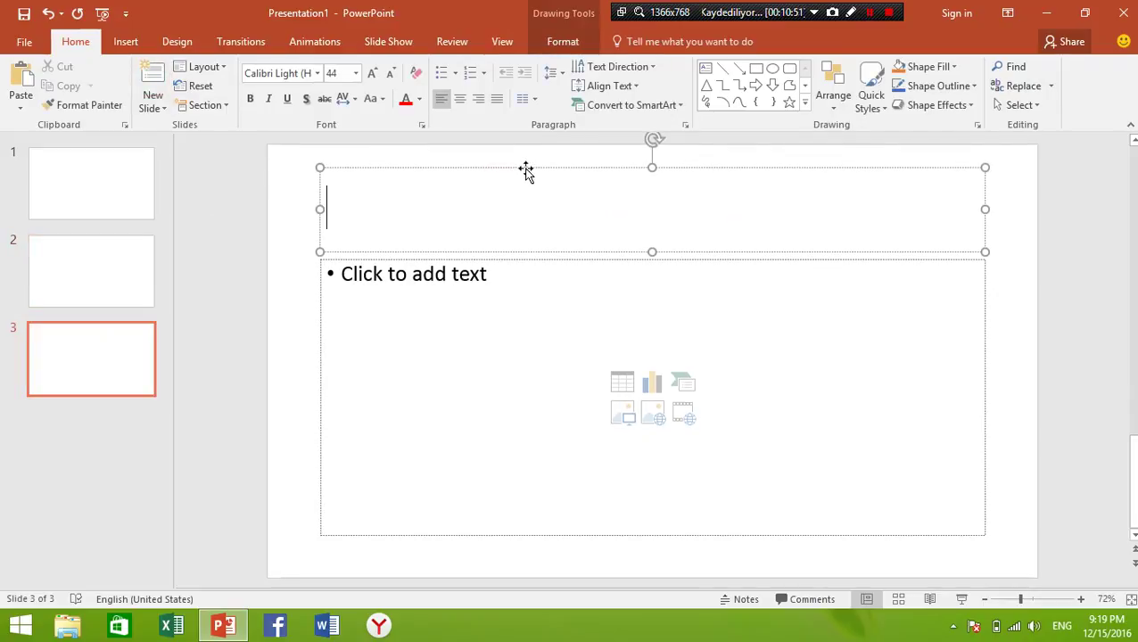
right_click(526, 172)
left_click(536, 177)
left_click(508, 318)
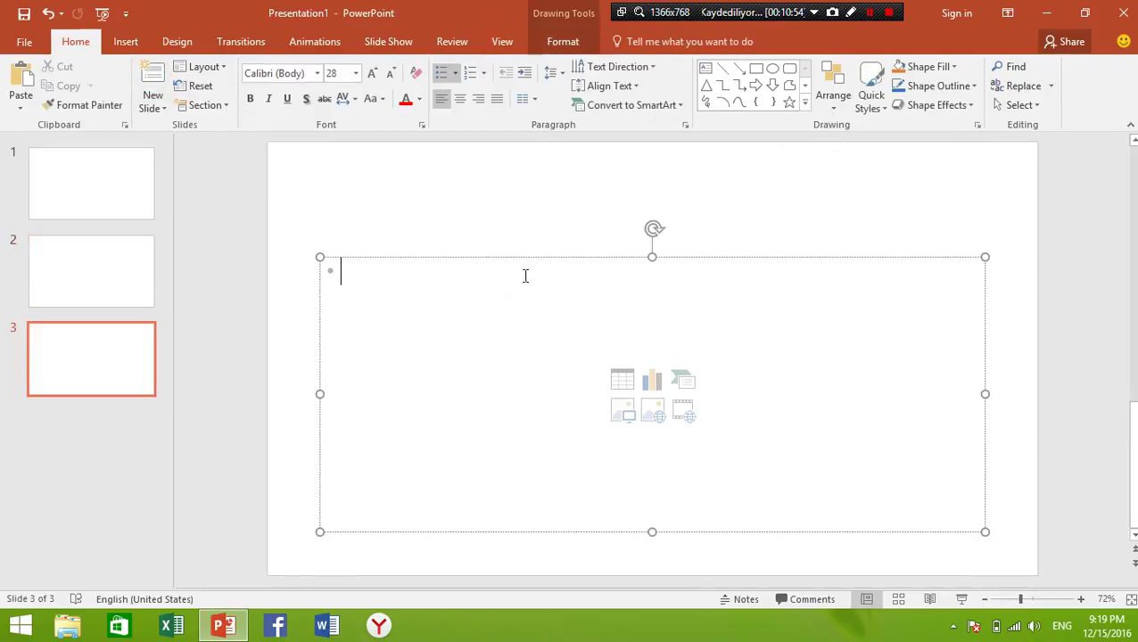
left_click_drag(652, 257, 652, 169)
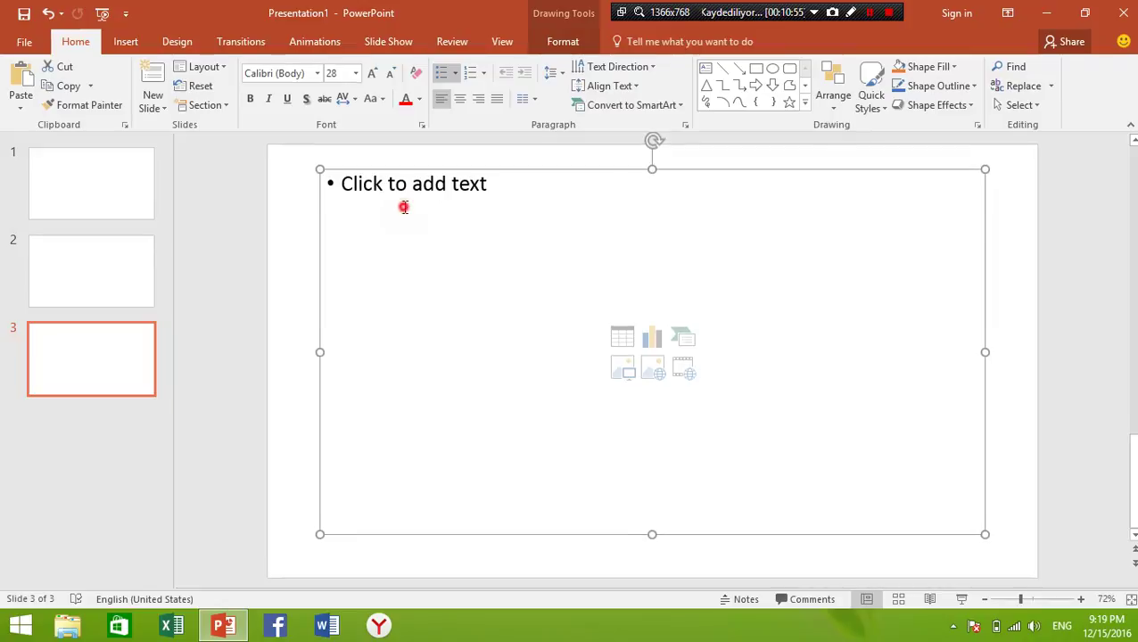
left_click(677, 105)
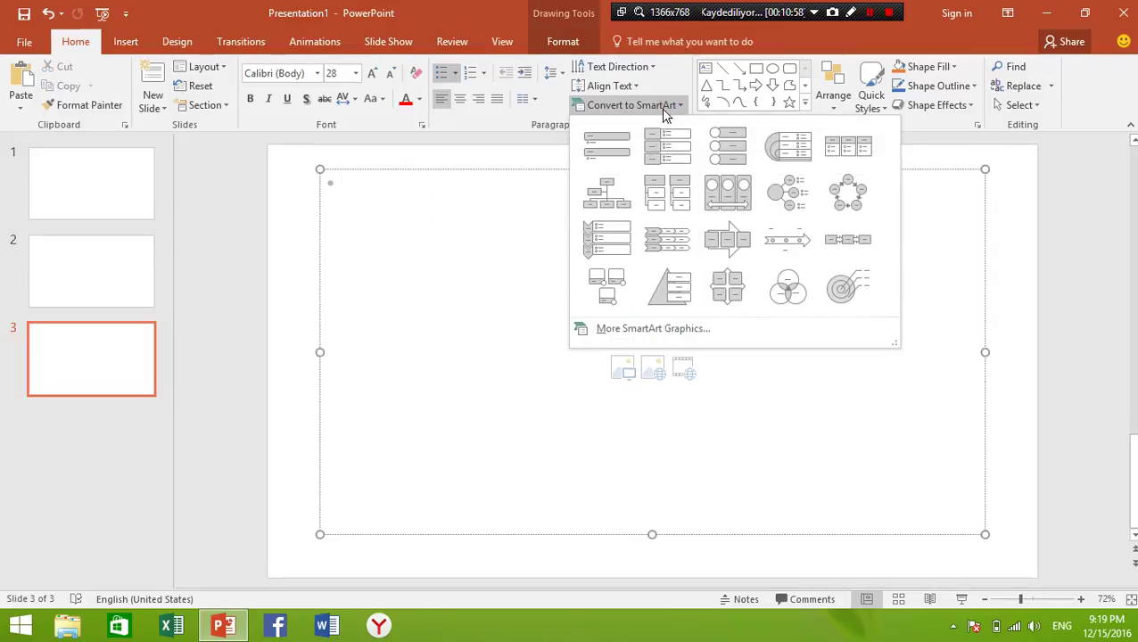
Step: Apply the Vertical Chevron List and label the chevrons excel, word and power piont
left_click(614, 248)
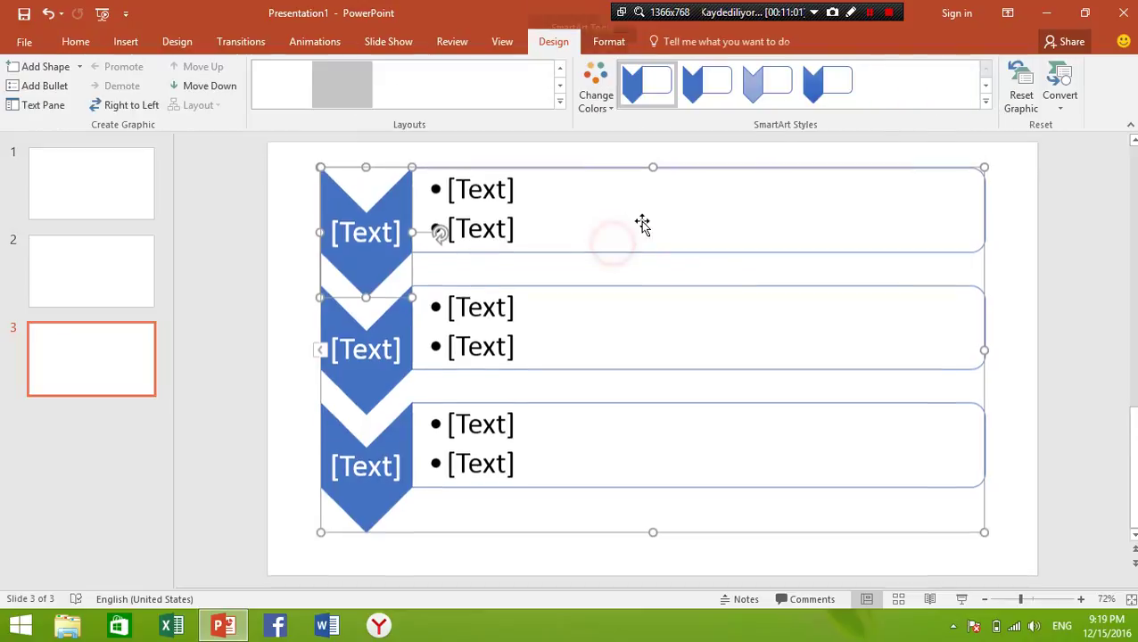
left_click(595, 218)
left_click(365, 230)
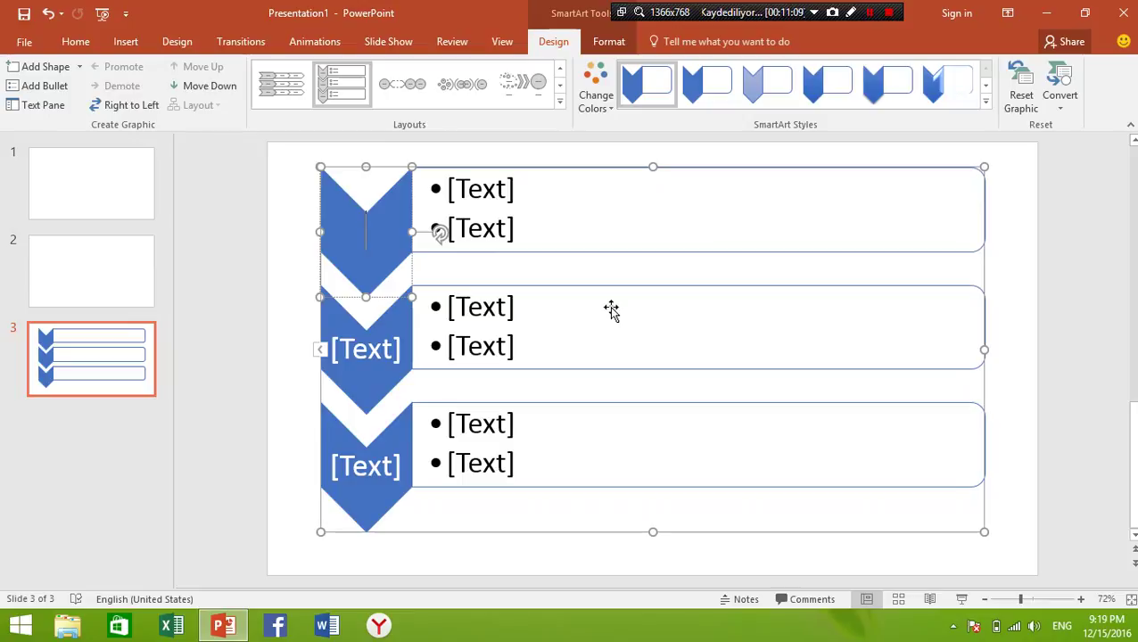
type("excel")
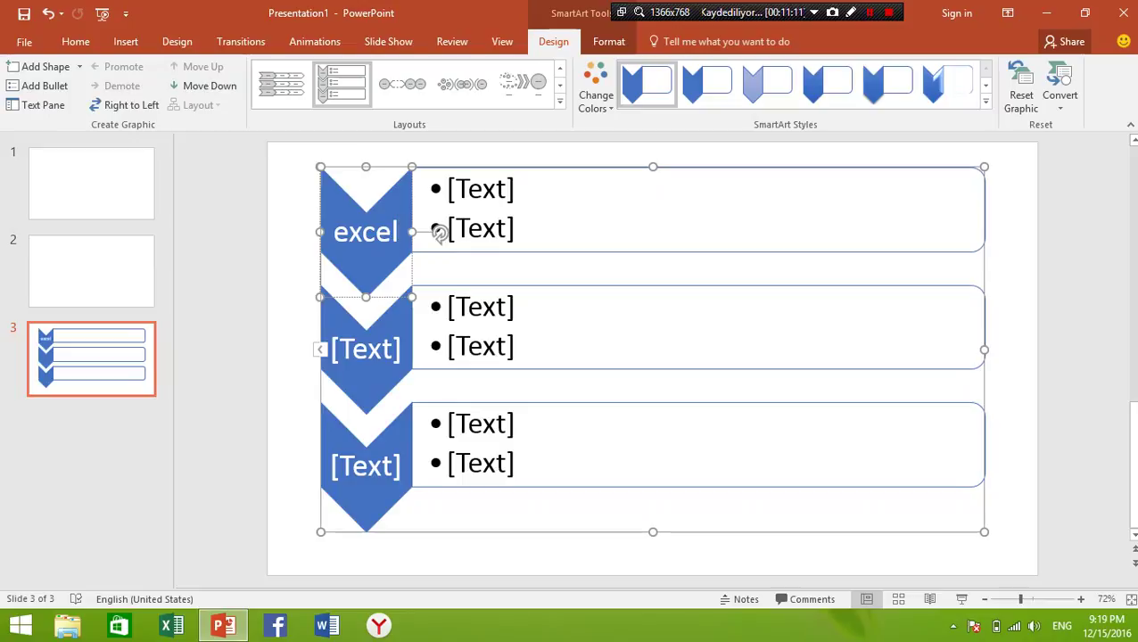
left_click(375, 353)
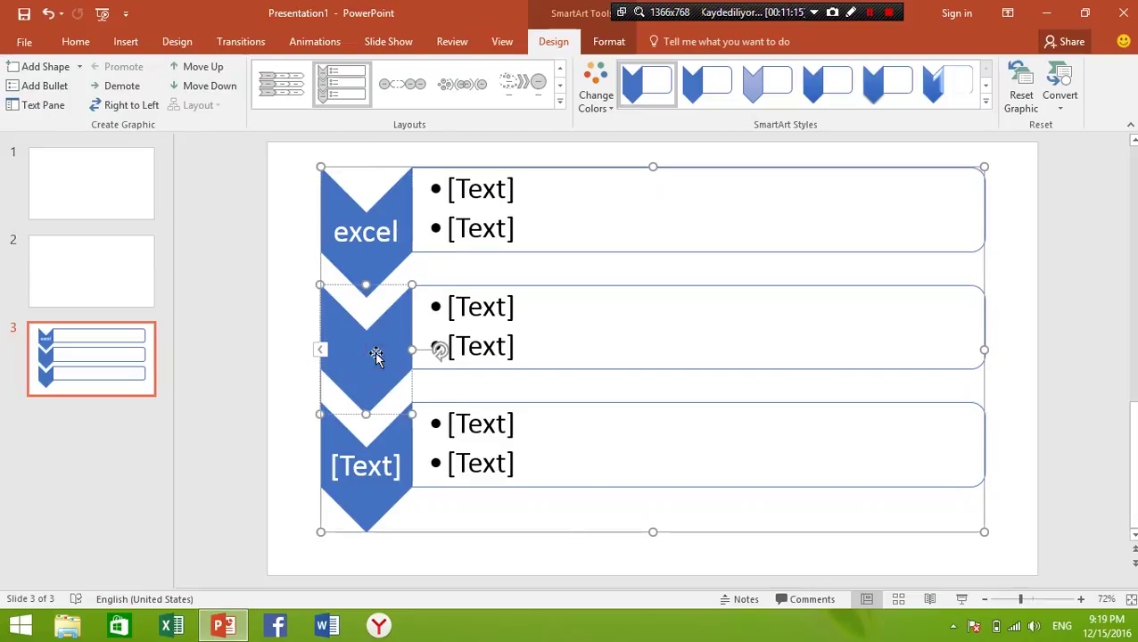
type("word")
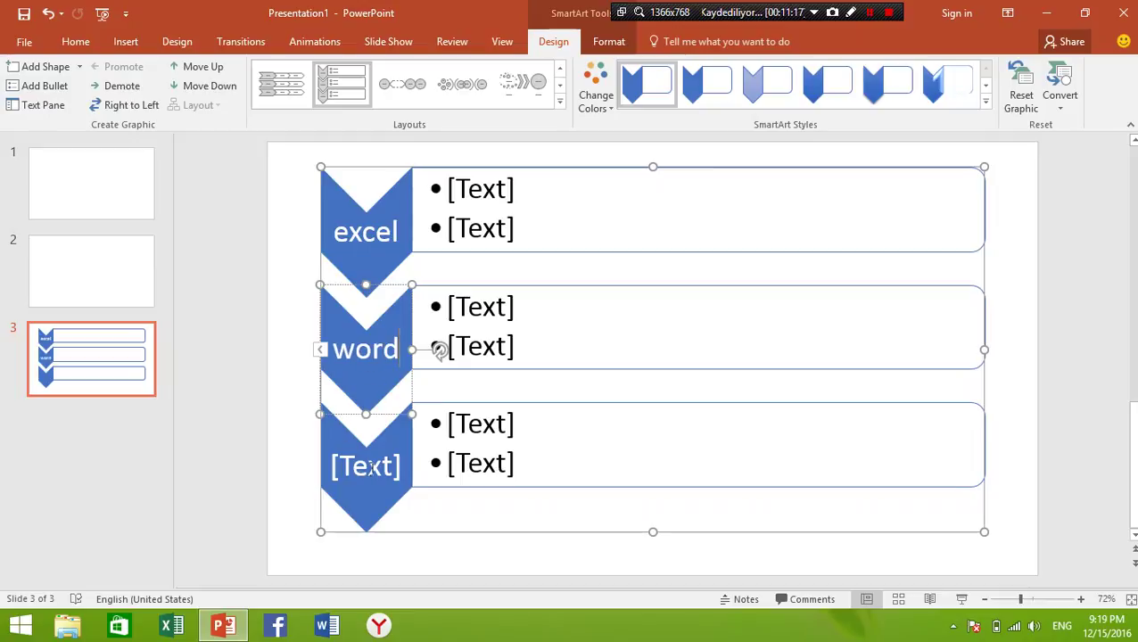
left_click(372, 467)
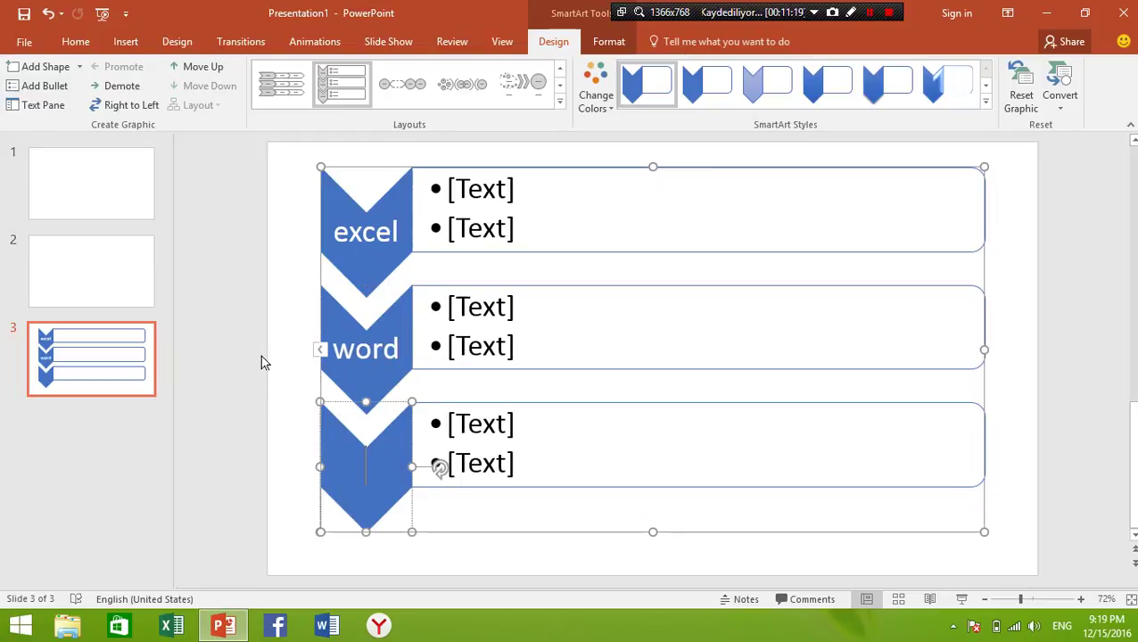
type("power p")
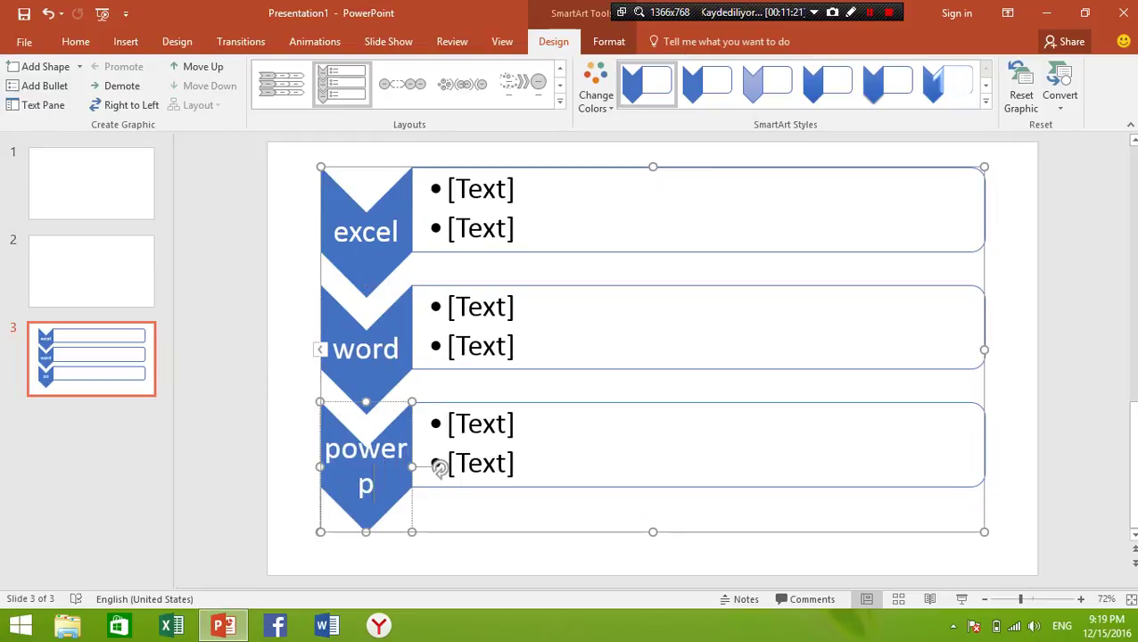
type("iont")
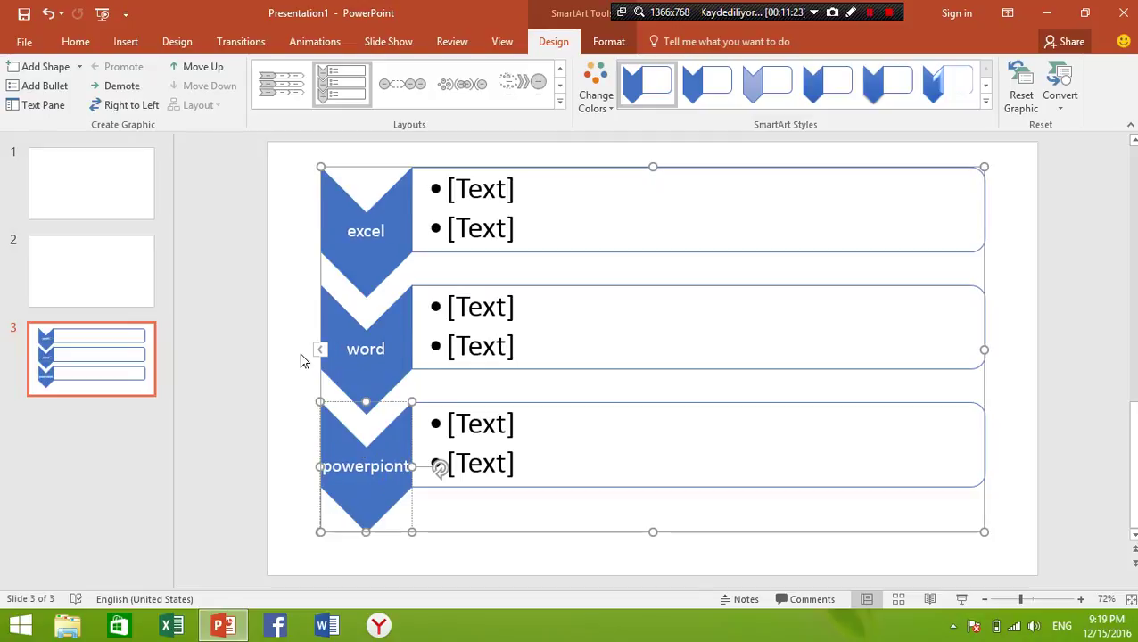
Step: Give the excel row the bullets cedveller and formulalar
left_click(568, 200)
left_click(488, 178)
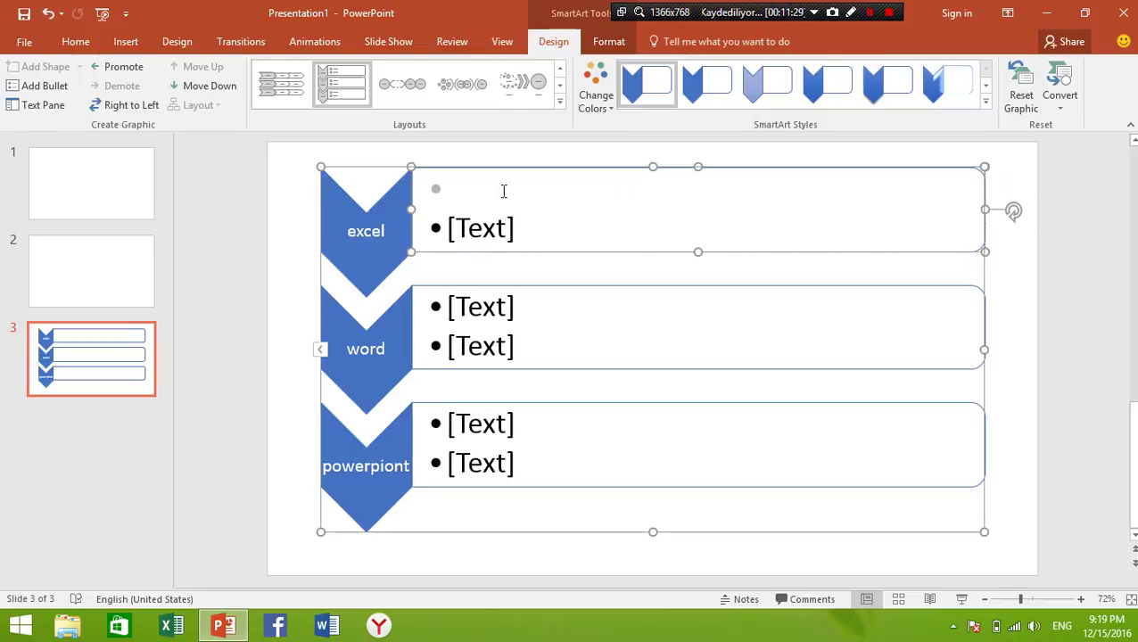
type("cedveller")
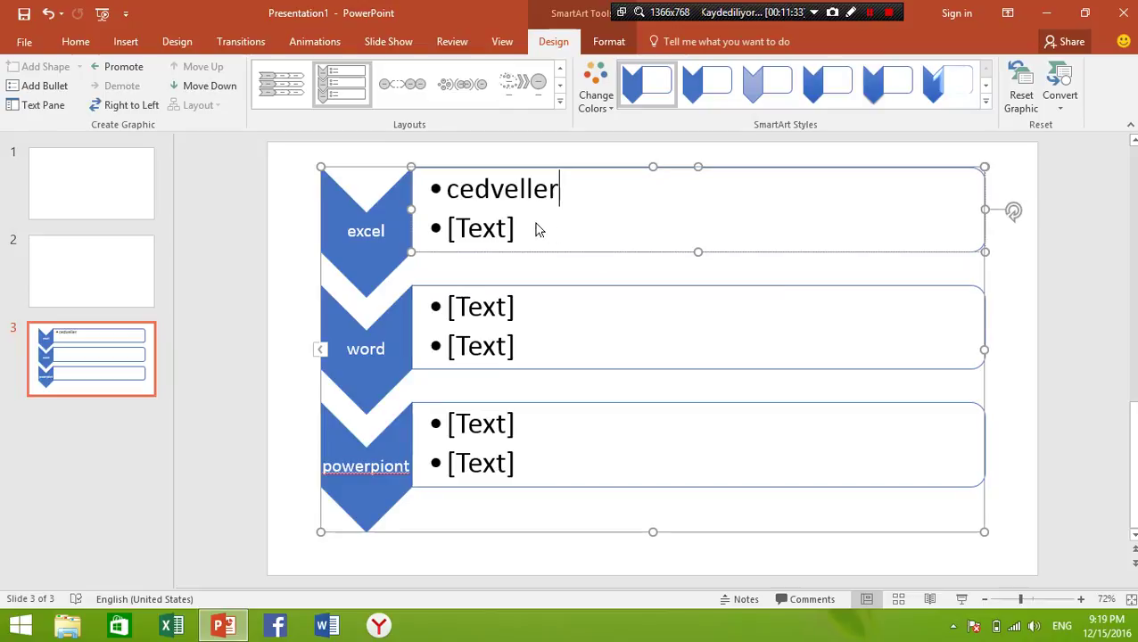
left_click(521, 221)
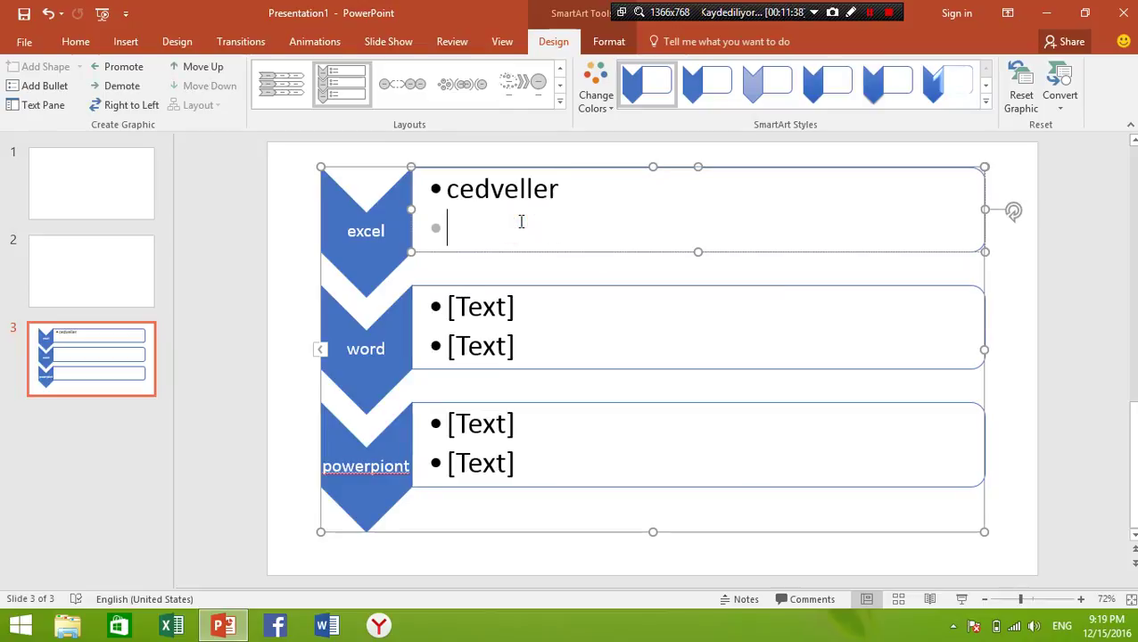
type("for")
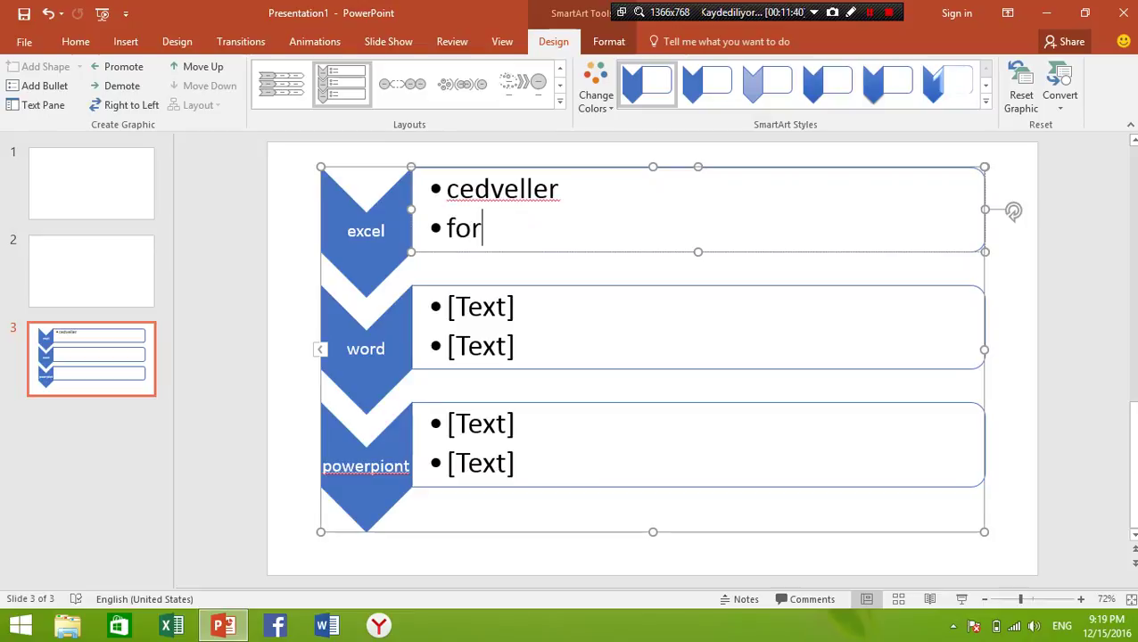
type("mulalar")
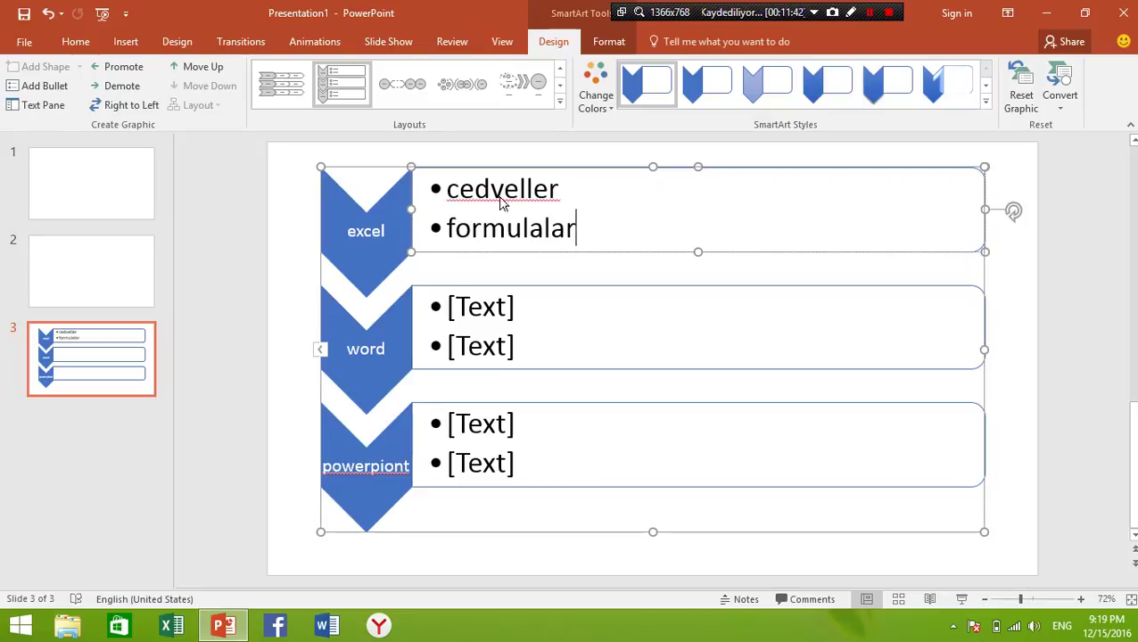
Step: Give the word row the bullets erizeler and documentler
left_click(515, 307)
left_click(510, 305)
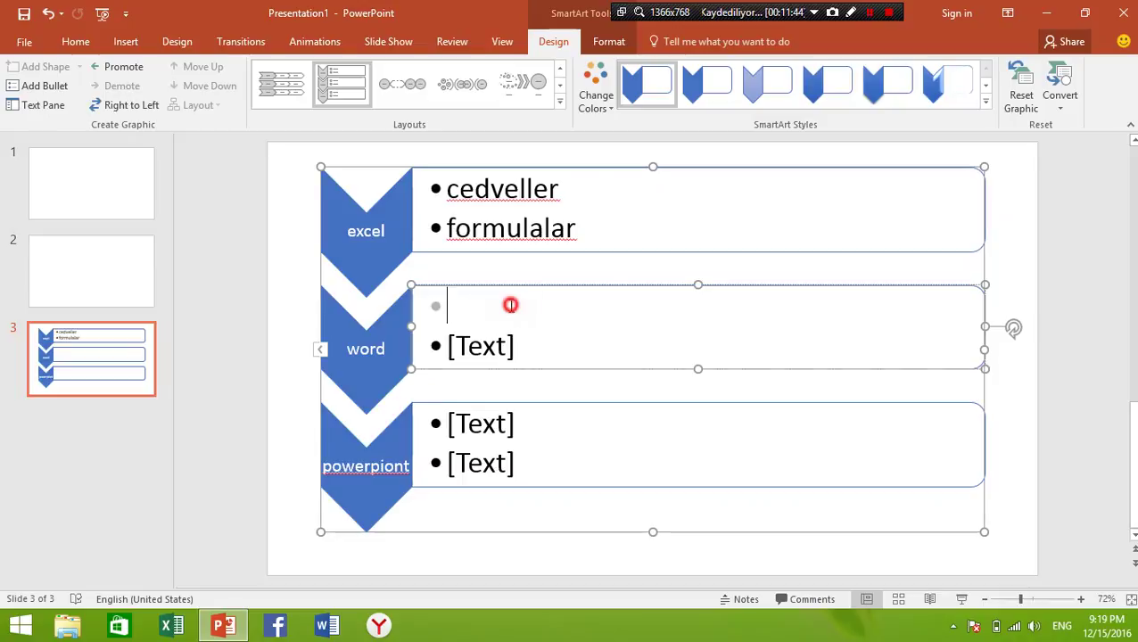
type("e")
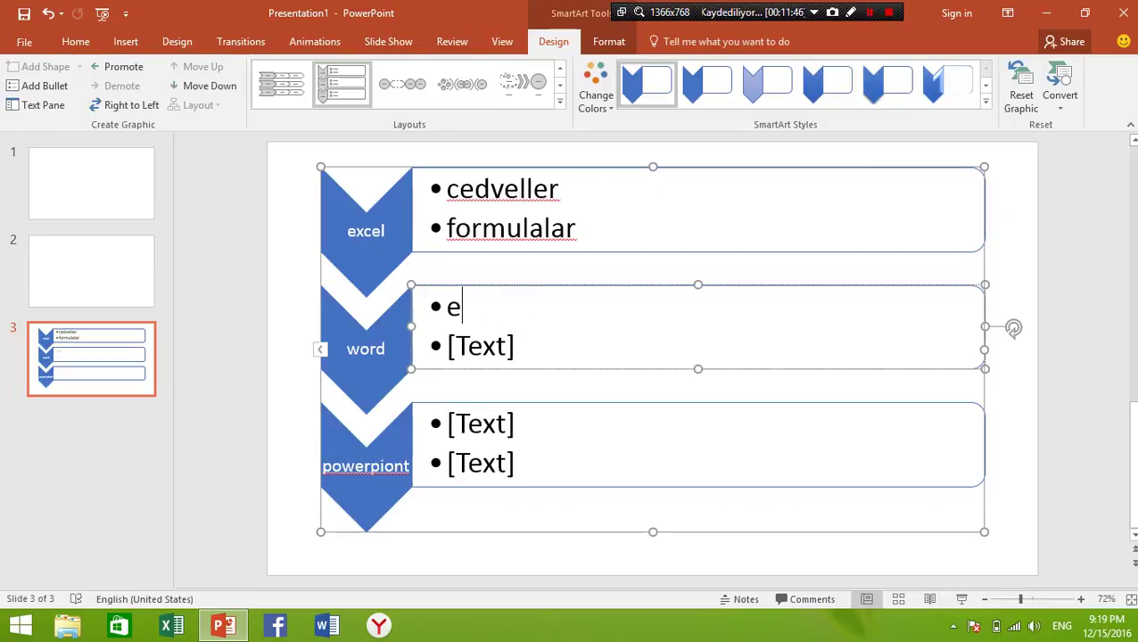
type("rize")
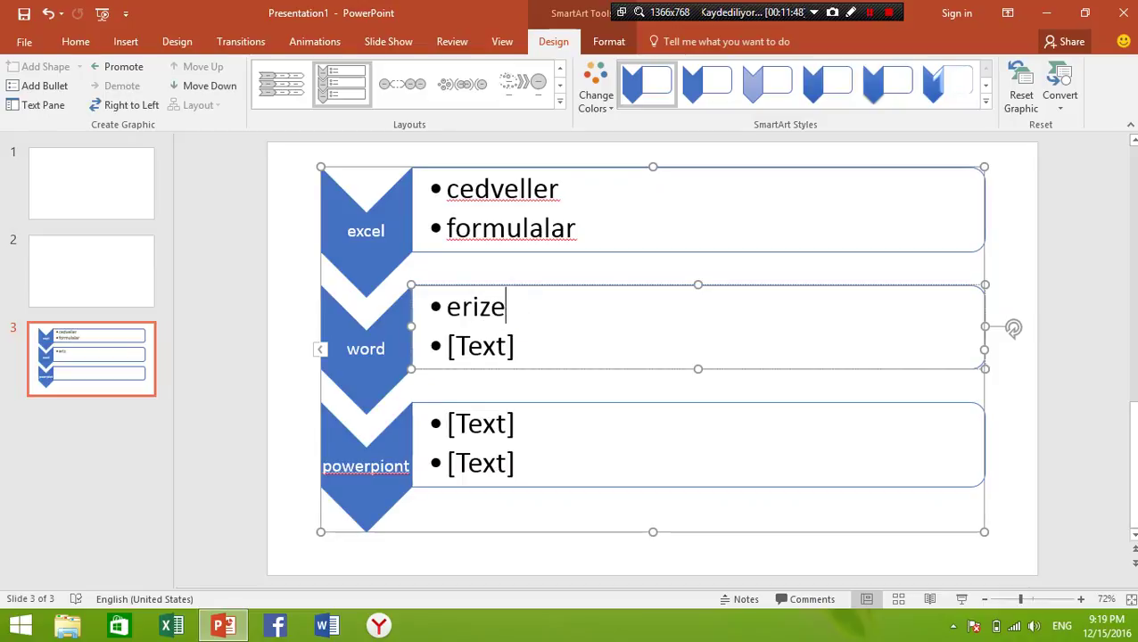
type("ler")
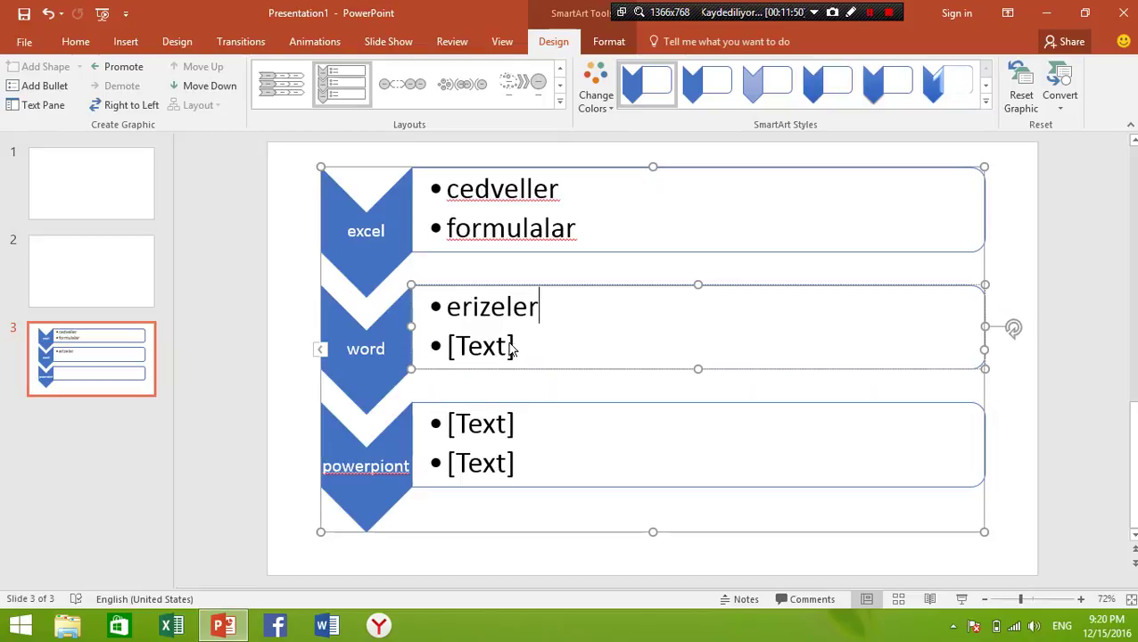
left_click(504, 344)
type("do")
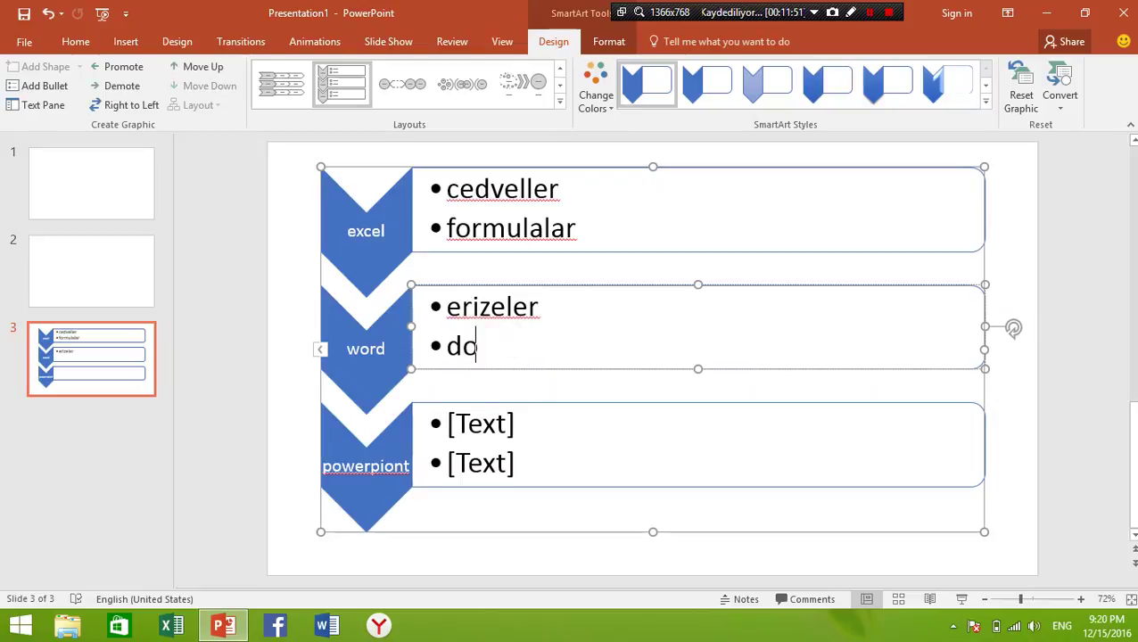
type("cument")
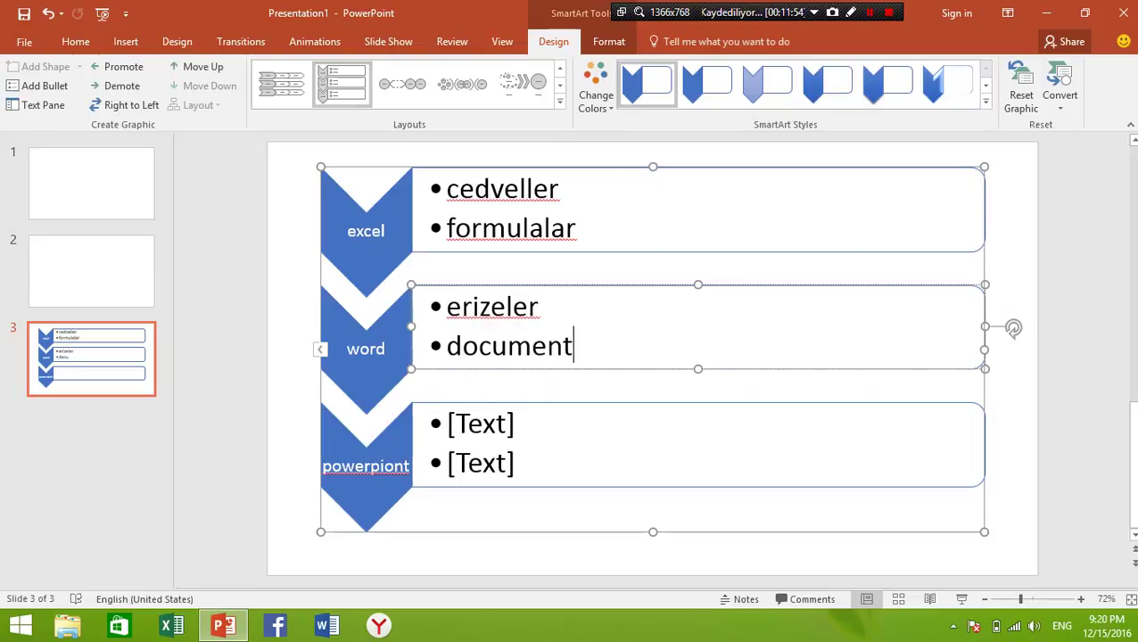
type("ler")
left_click(503, 423)
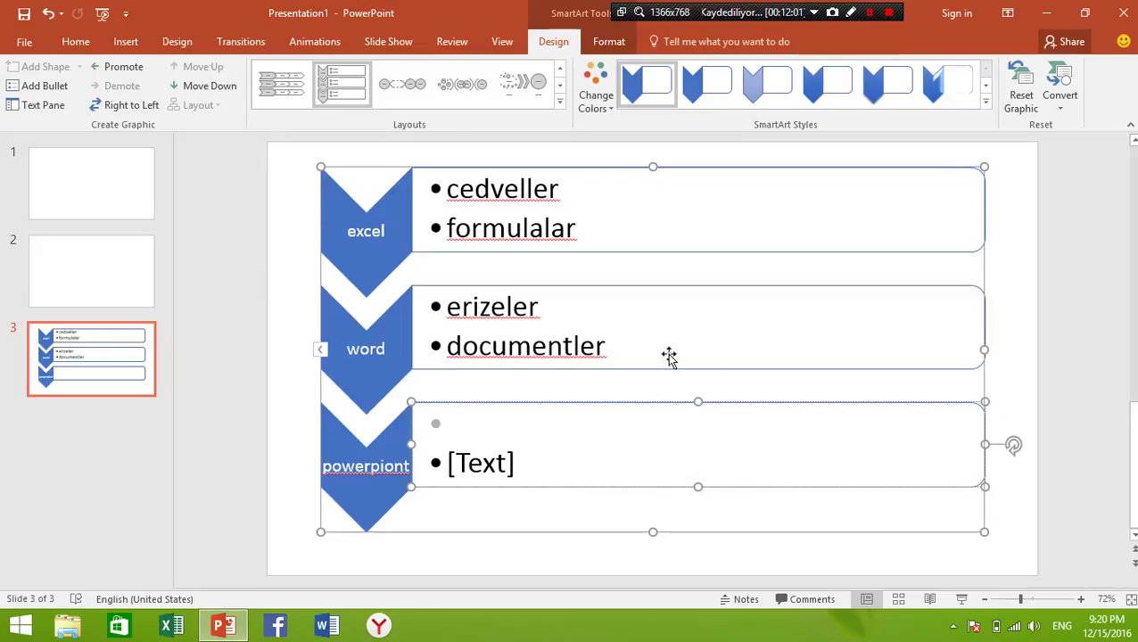
Step: Try a shaded SmartArt style, then apply a 3-D style from the full gallery
left_click(713, 78)
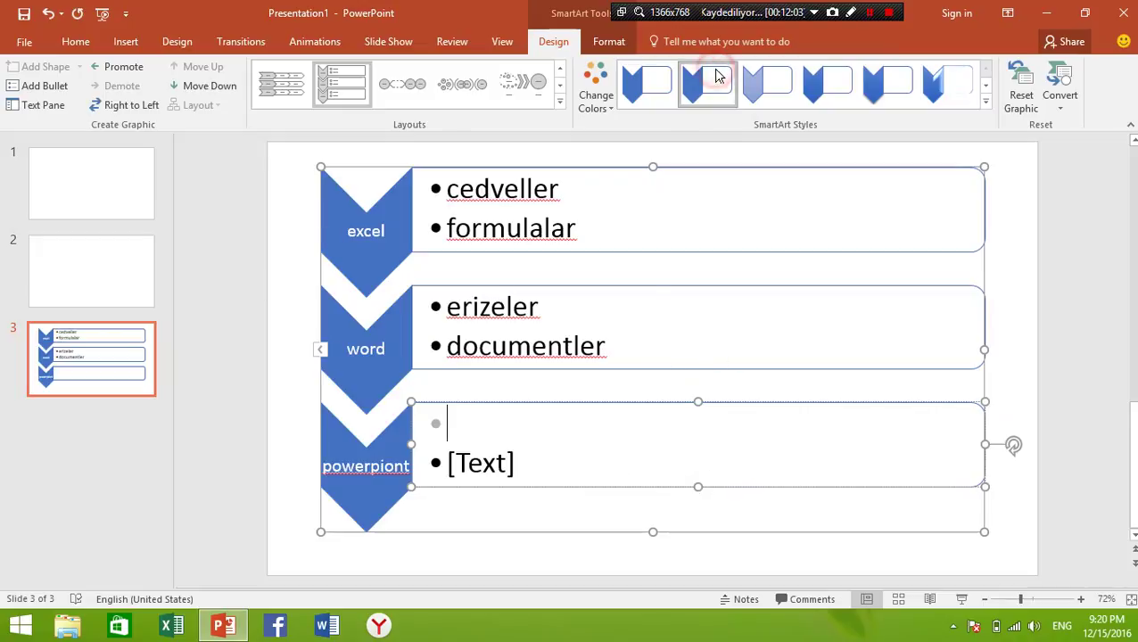
left_click(874, 89)
left_click(985, 102)
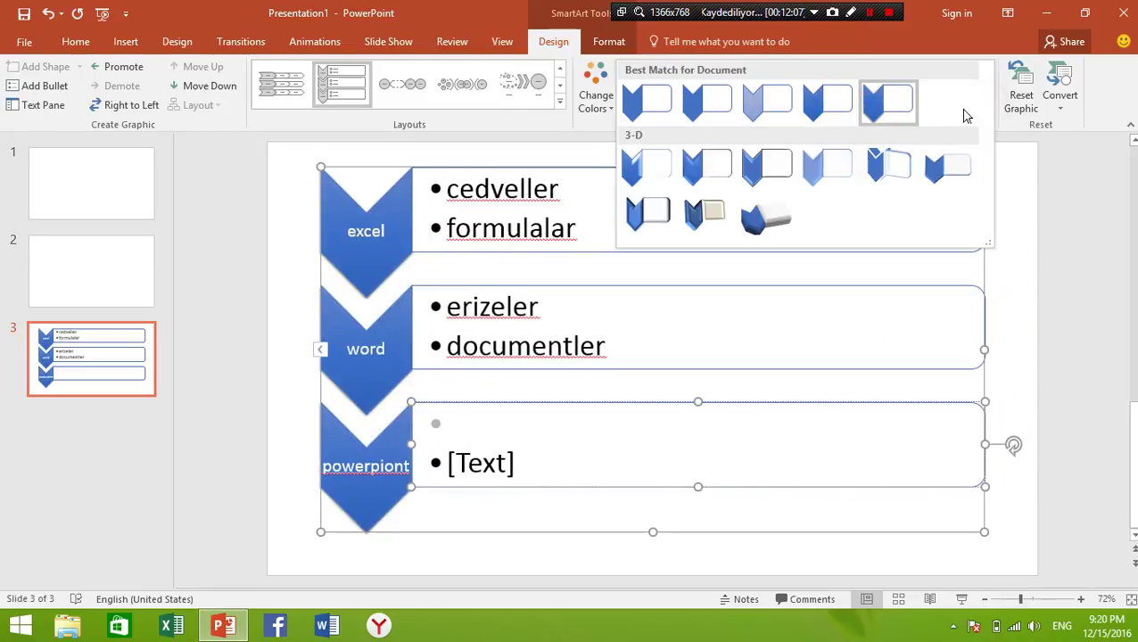
left_click(773, 217)
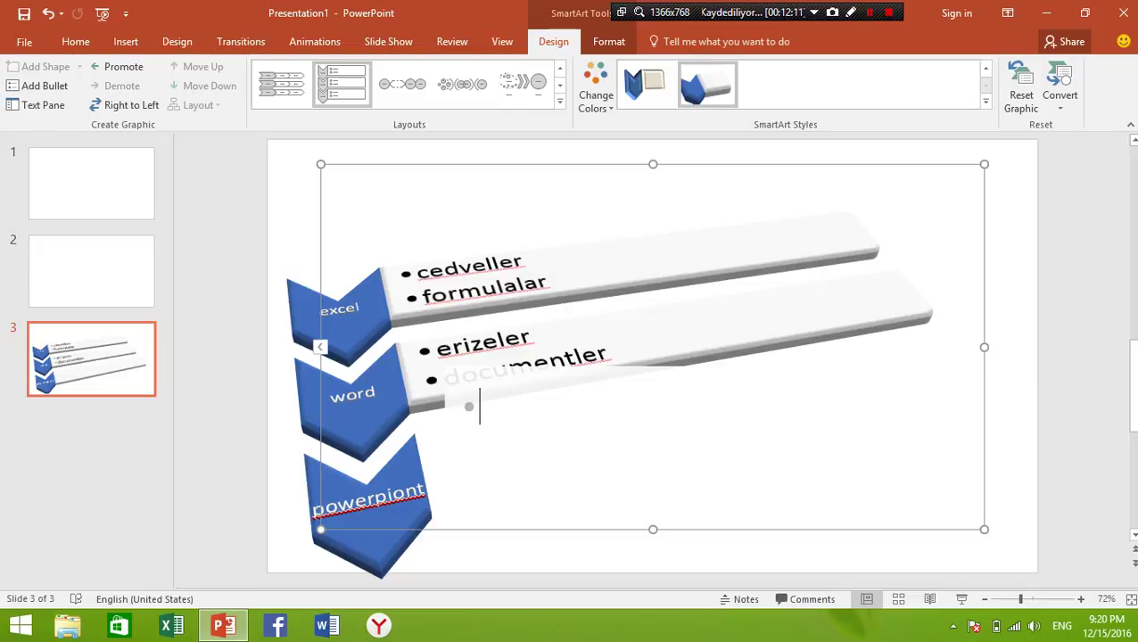
Step: Select the powerpoint chevron and delete it from the list
left_click(554, 436)
left_click(481, 439)
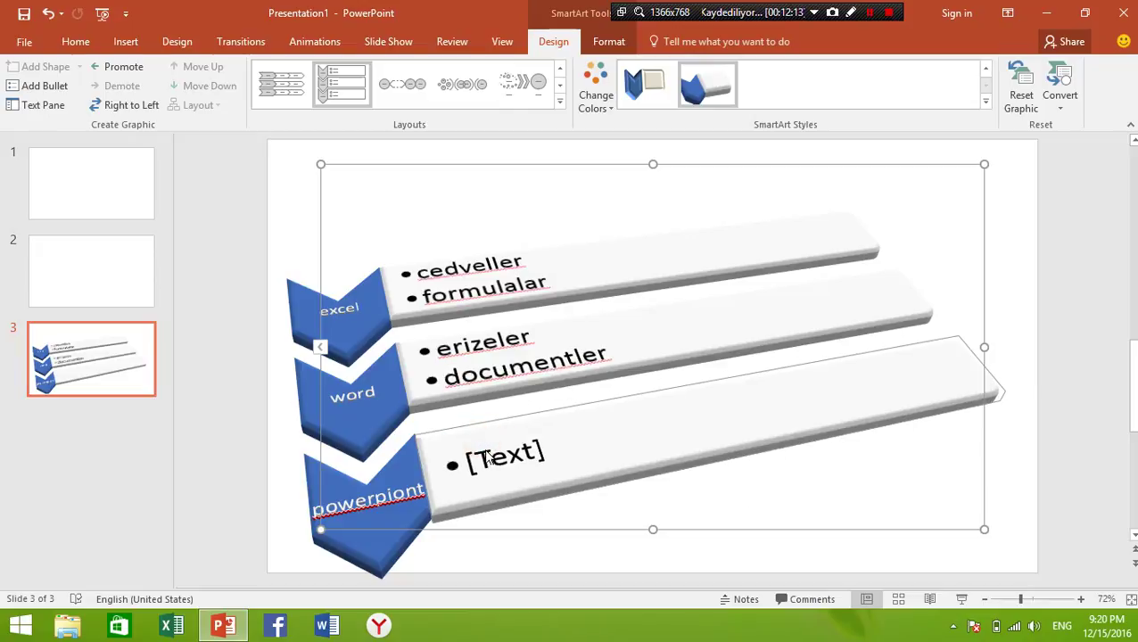
left_click(373, 482)
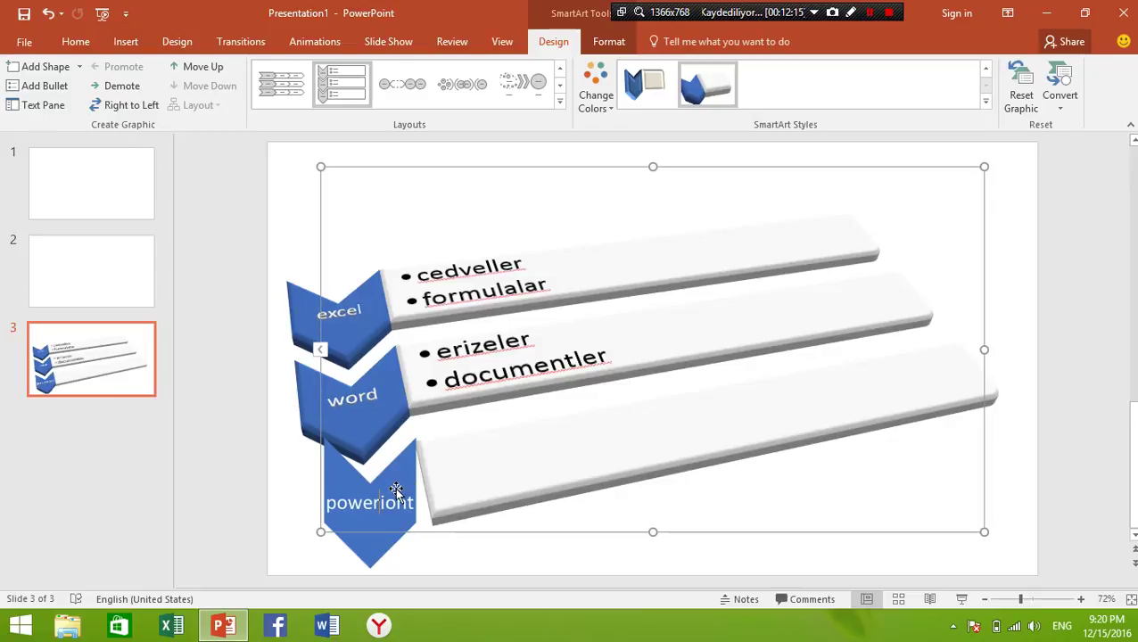
left_click(396, 492)
key("Delete")
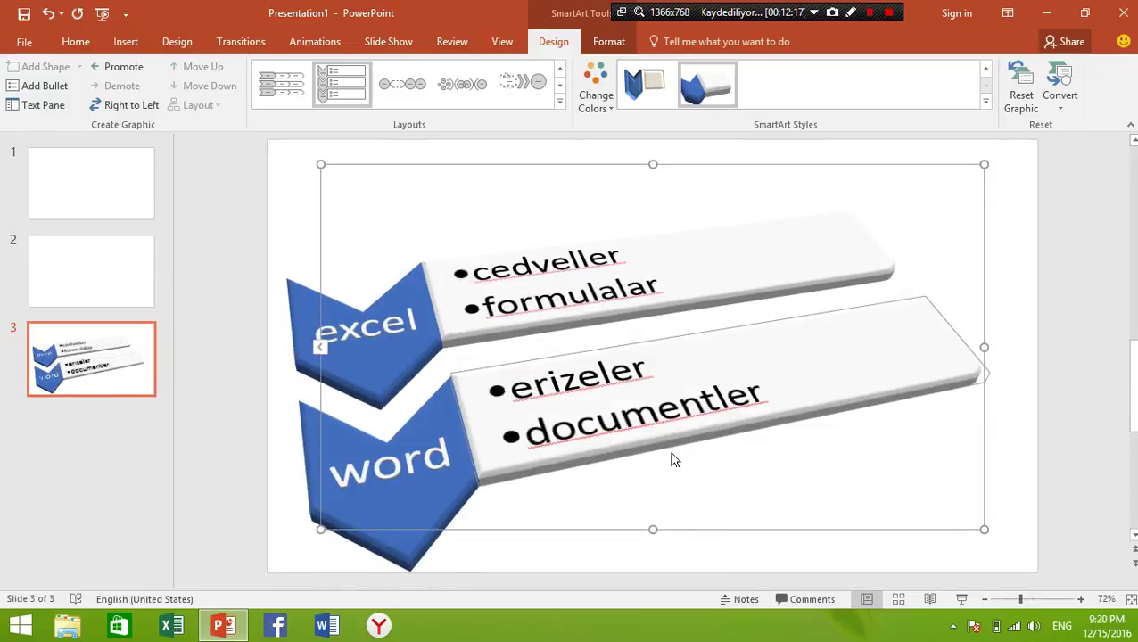
left_click(881, 486)
left_click(1034, 381)
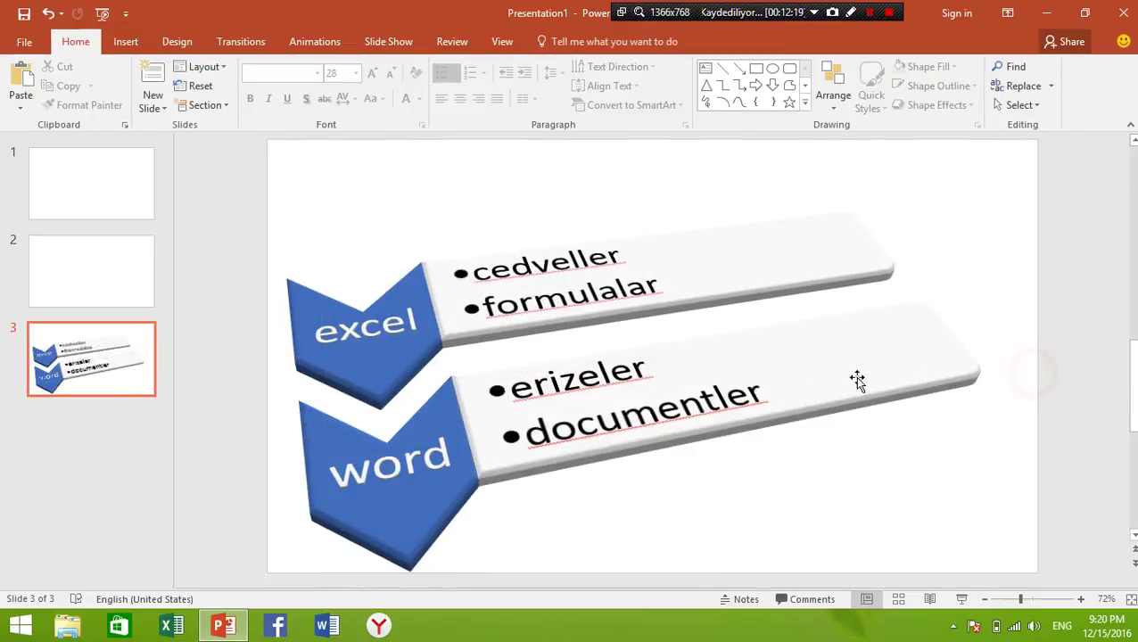
left_click_drag(464, 393, 486, 389)
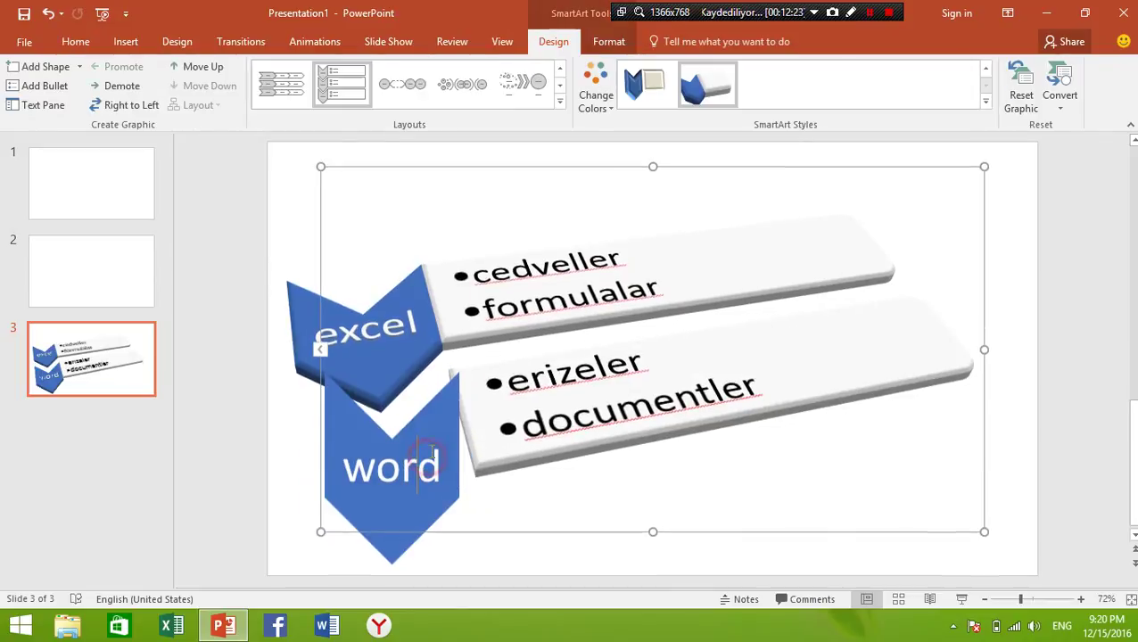
left_click(417, 468)
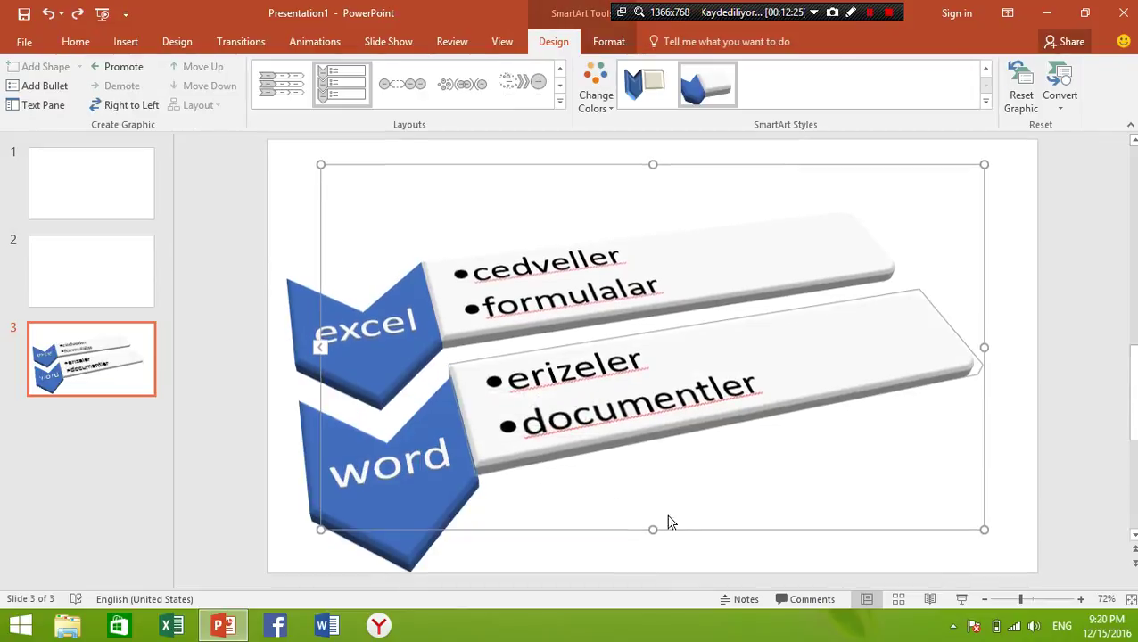
left_click(1032, 446)
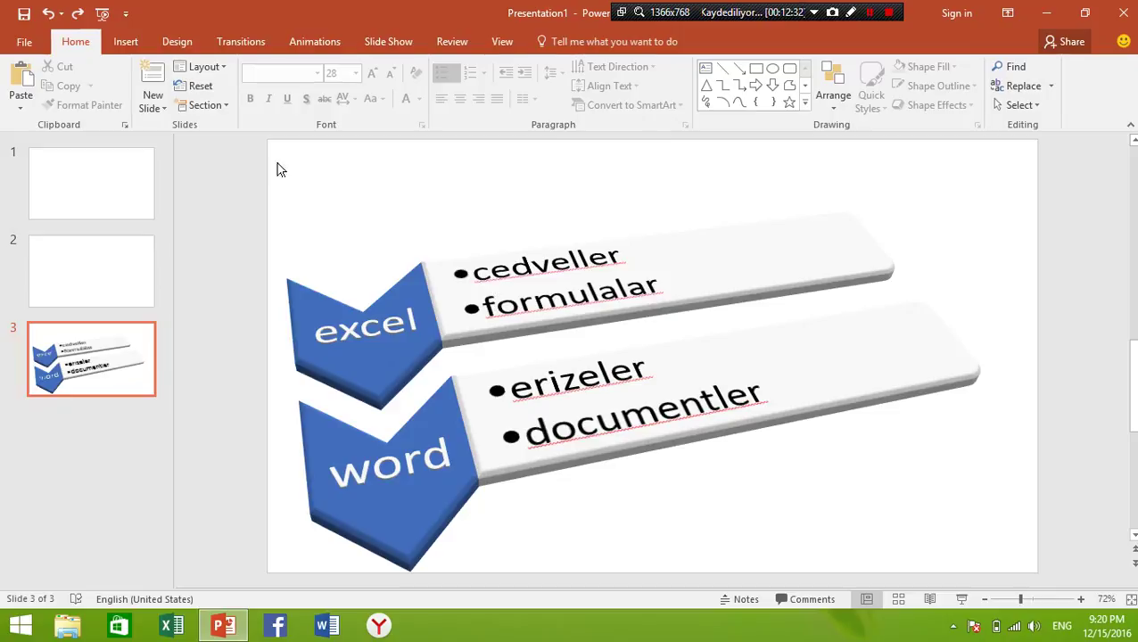
left_click(373, 282)
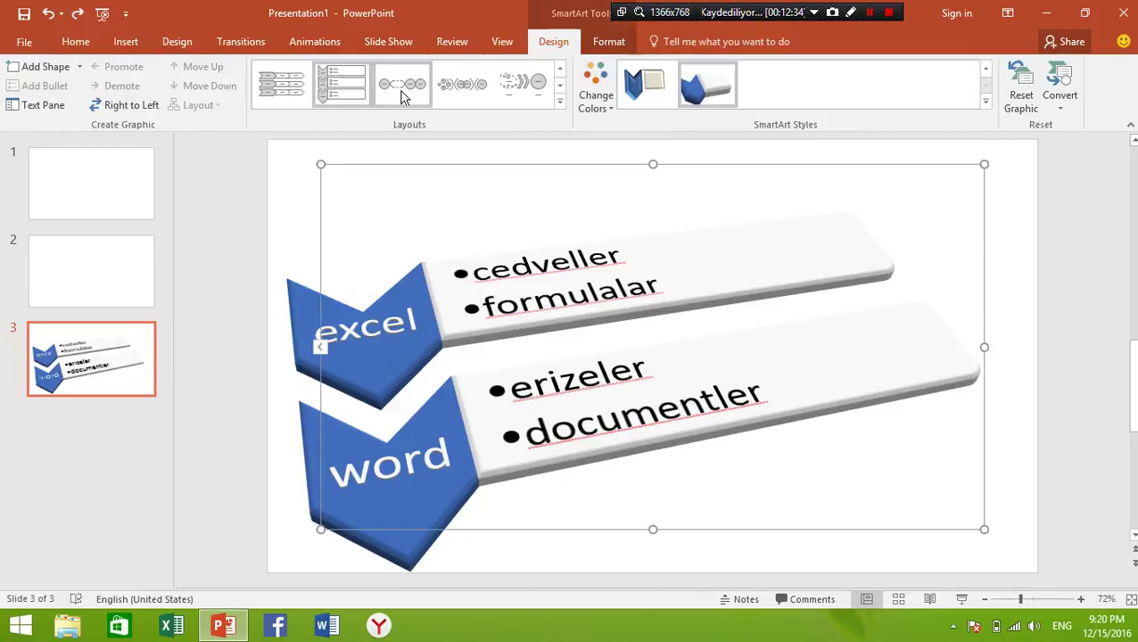
left_click(137, 49)
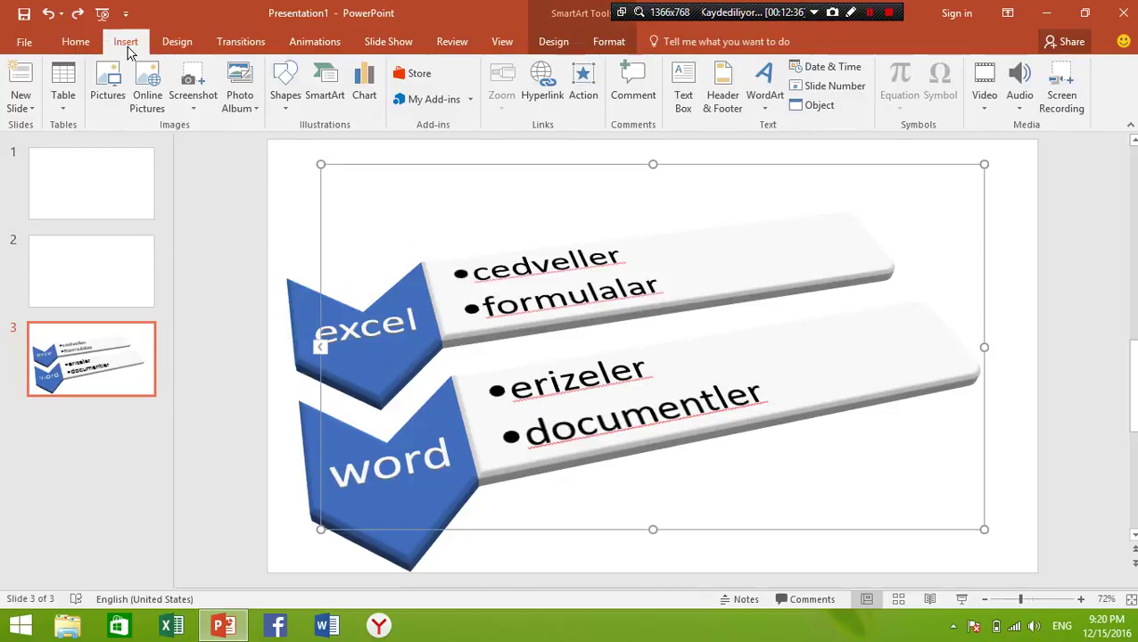
left_click(82, 42)
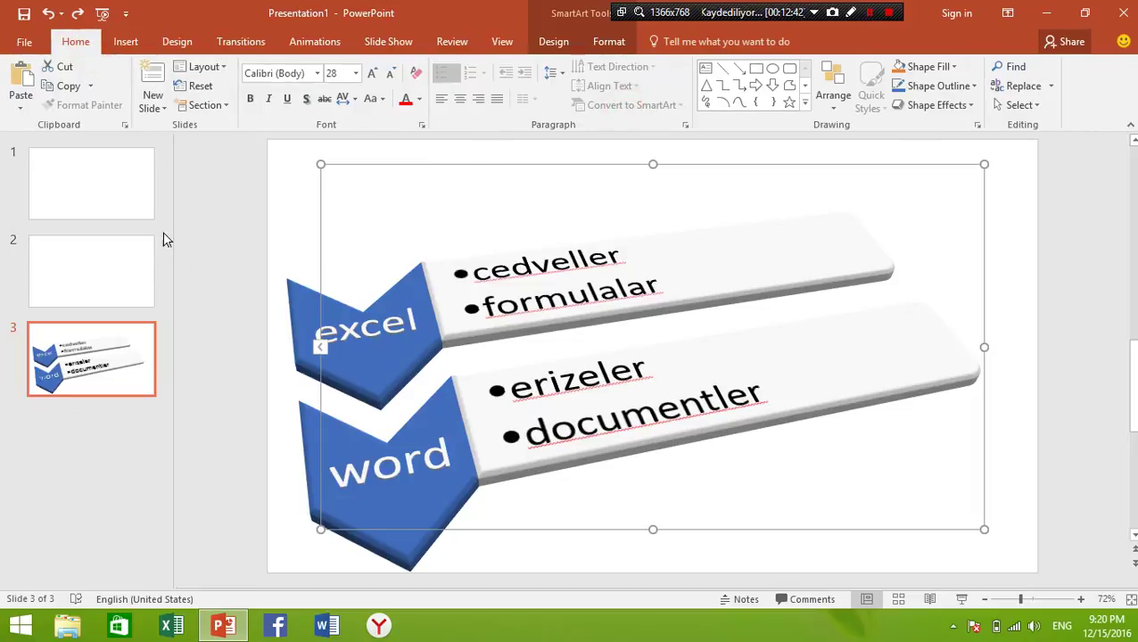
left_click(114, 268)
Step: Add a new slide after slide 2 and cut away its title placeholder
left_click(152, 81)
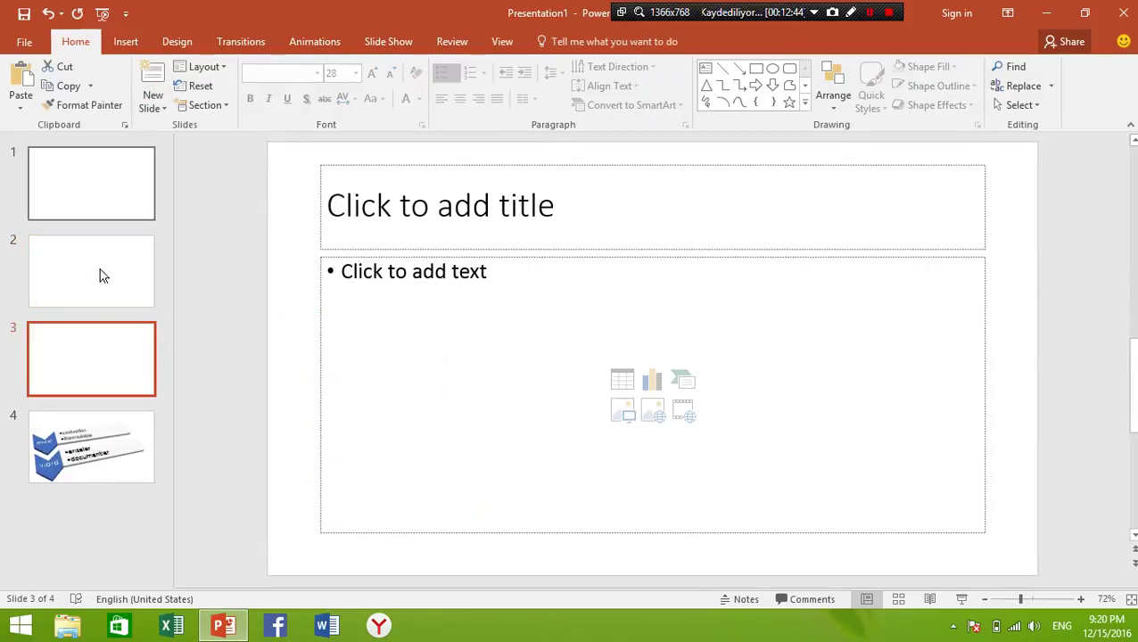
left_click(572, 189)
left_click(568, 168)
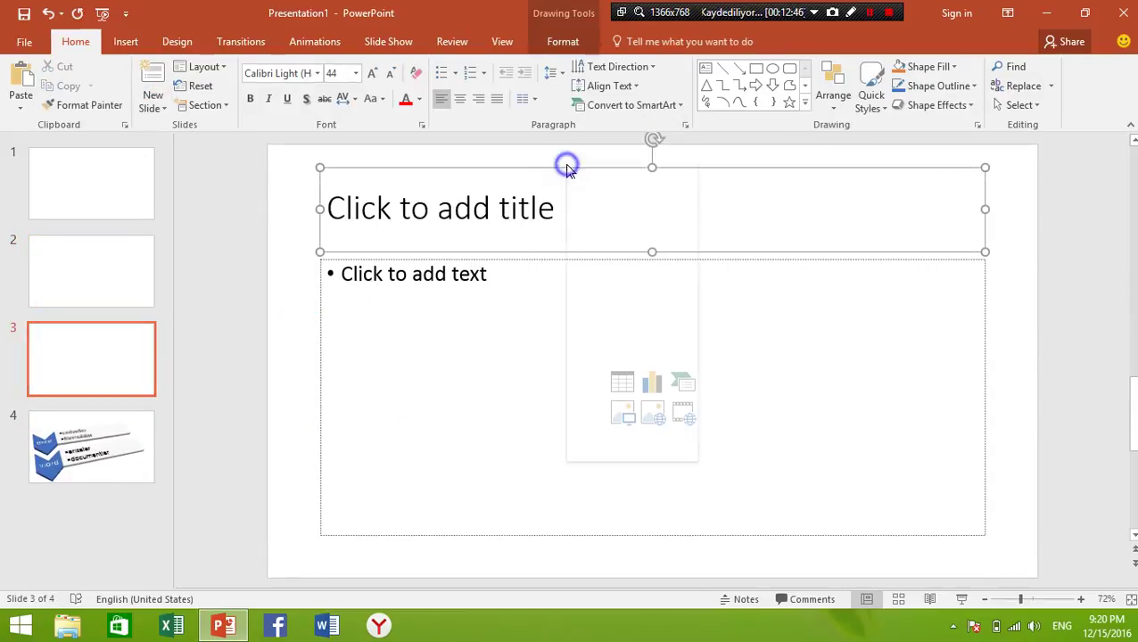
right_click(568, 168)
left_click(596, 177)
Step: Convert the body placeholder into a Basic Process SmartArt with three boxes
left_click(516, 275)
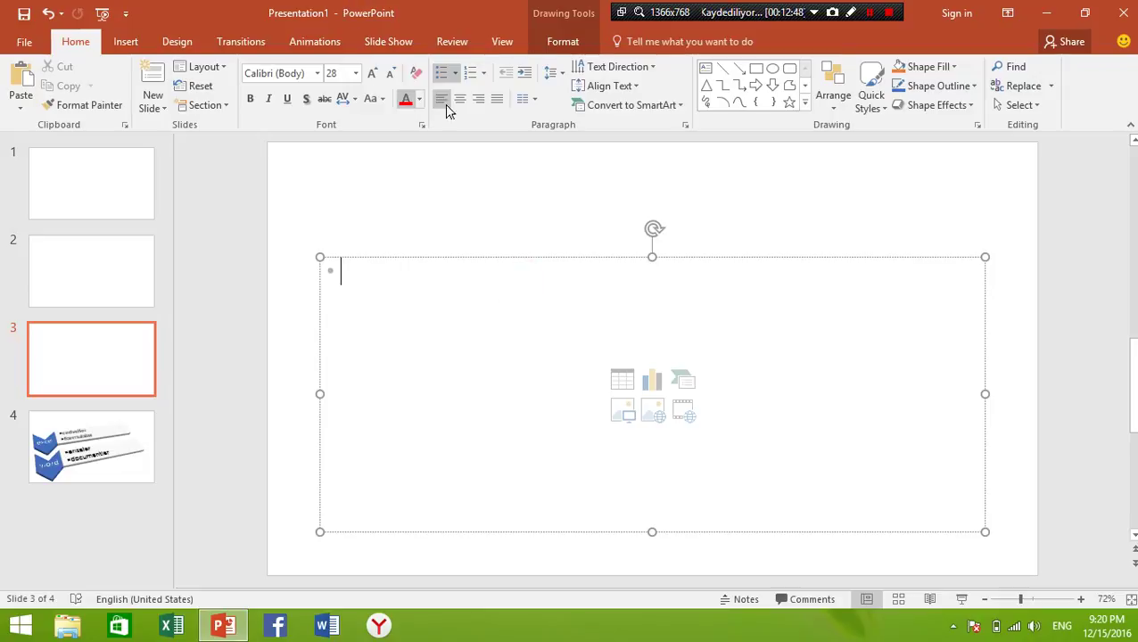
left_click(624, 106)
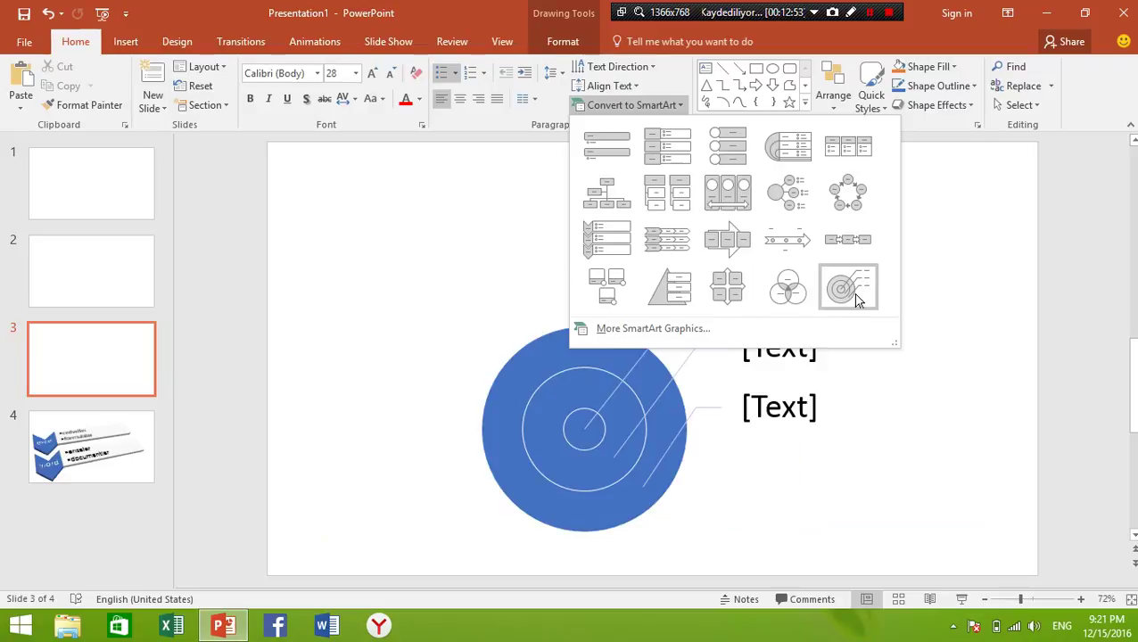
left_click(837, 236)
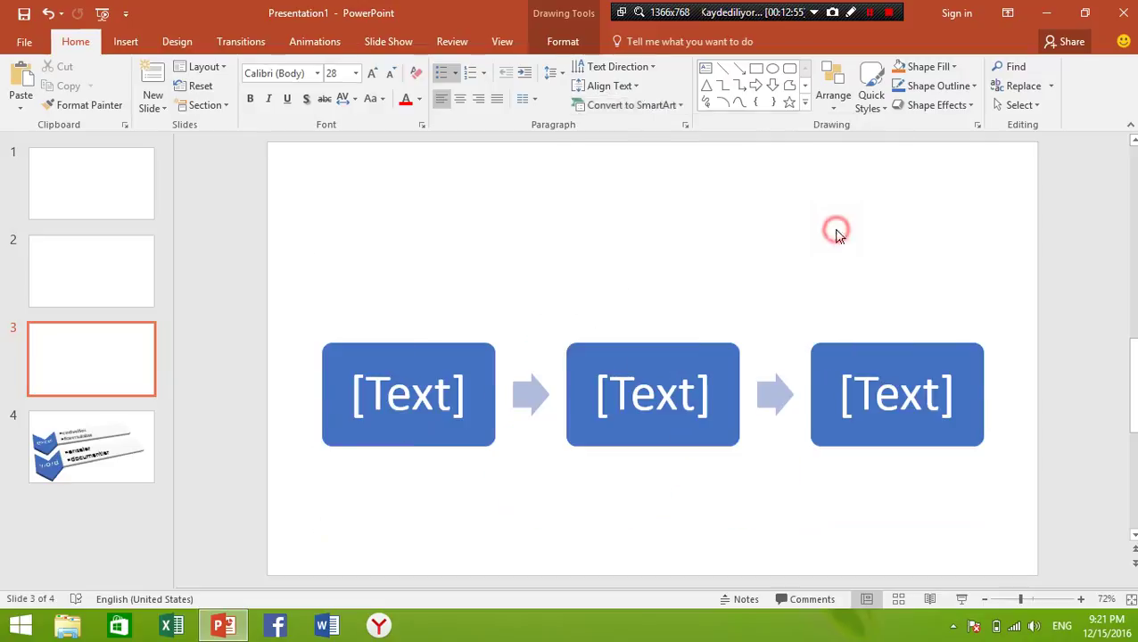
Step: Drag the process graphic upward and click into each of its three boxes
left_click_drag(683, 261, 678, 190)
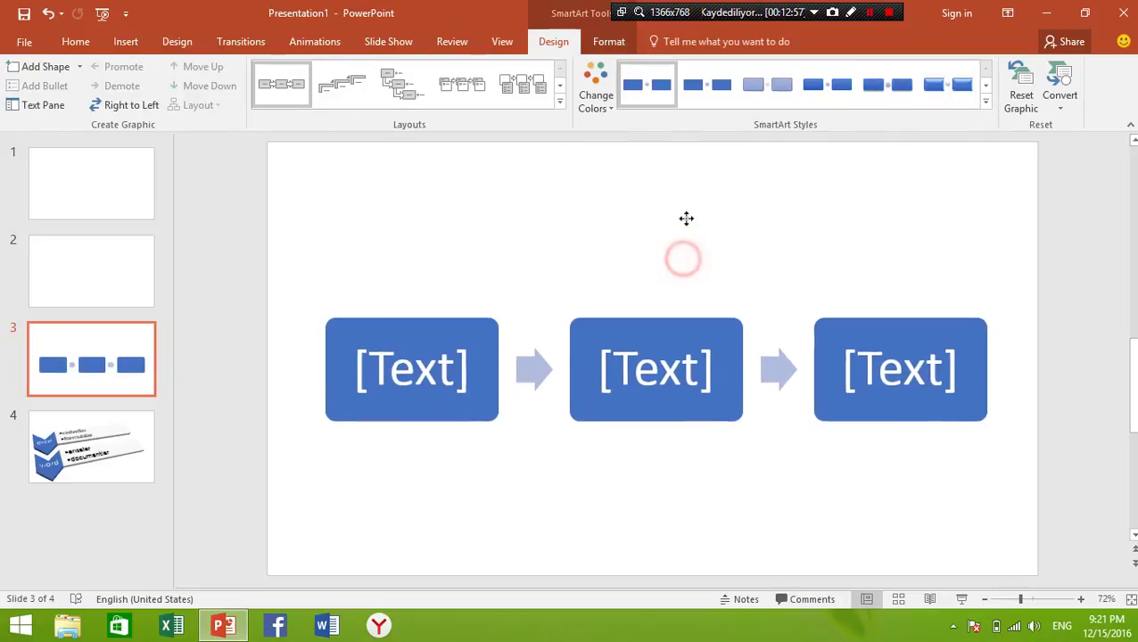
left_click(405, 332)
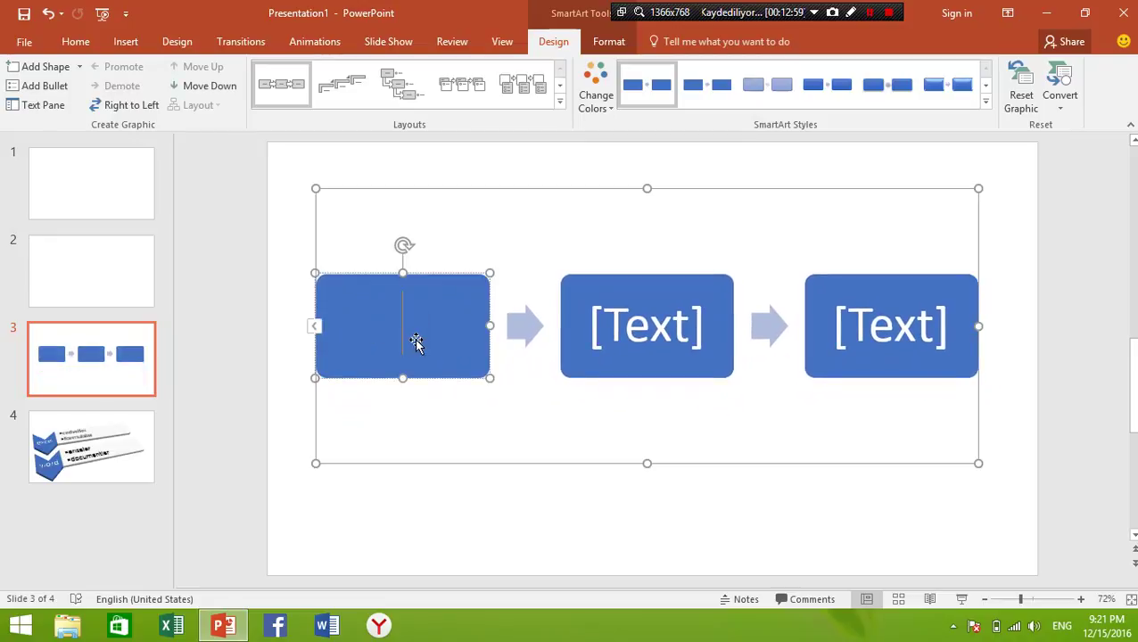
left_click(676, 336)
left_click(880, 318)
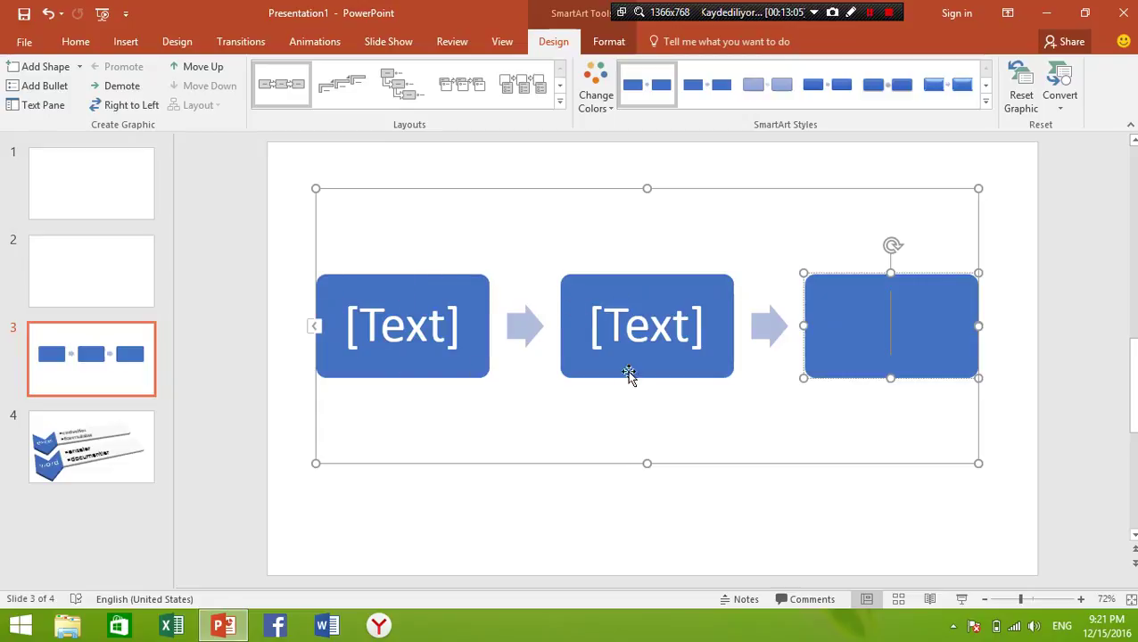
Step: Switch between the SmartArt Format and Design options, finishing on the Home tab
left_click(602, 41)
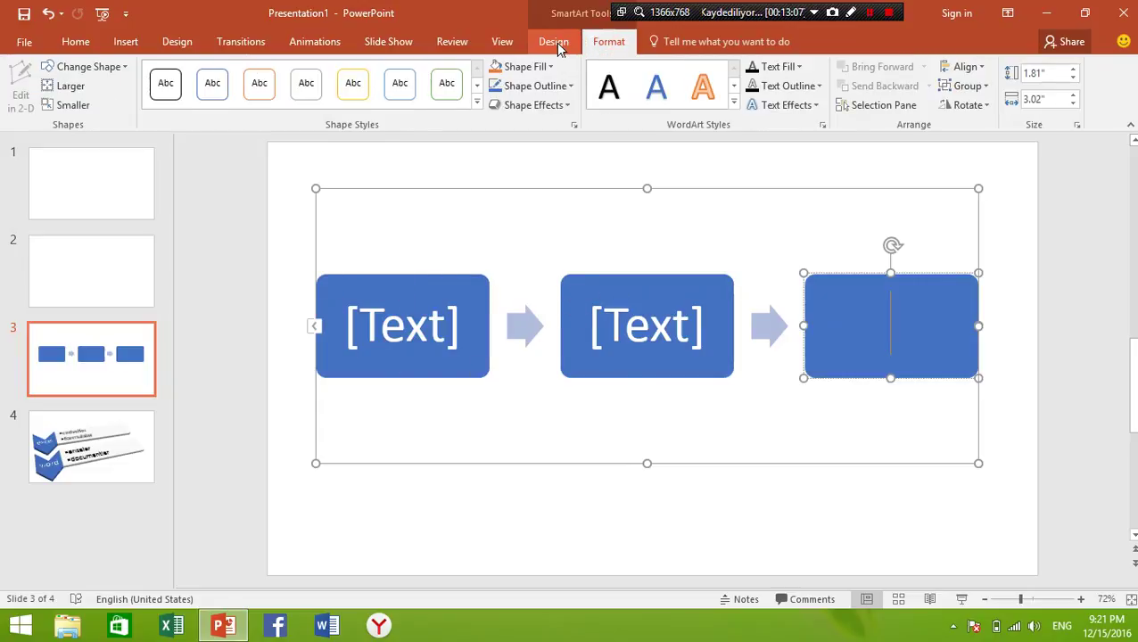
left_click(554, 42)
left_click(610, 42)
left_click(554, 42)
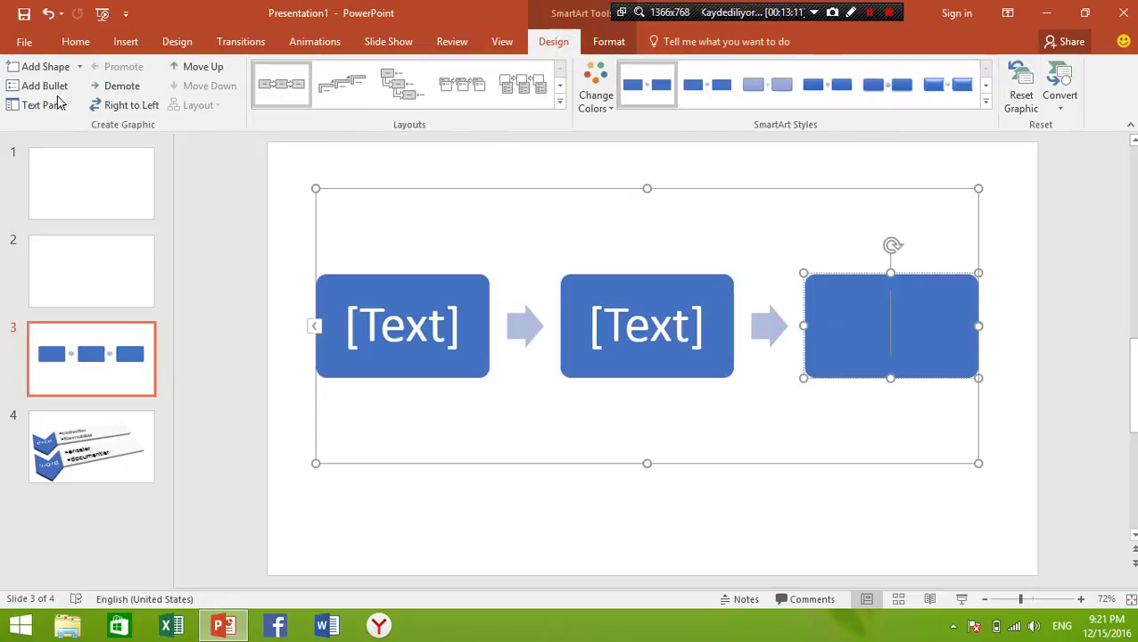
left_click(605, 42)
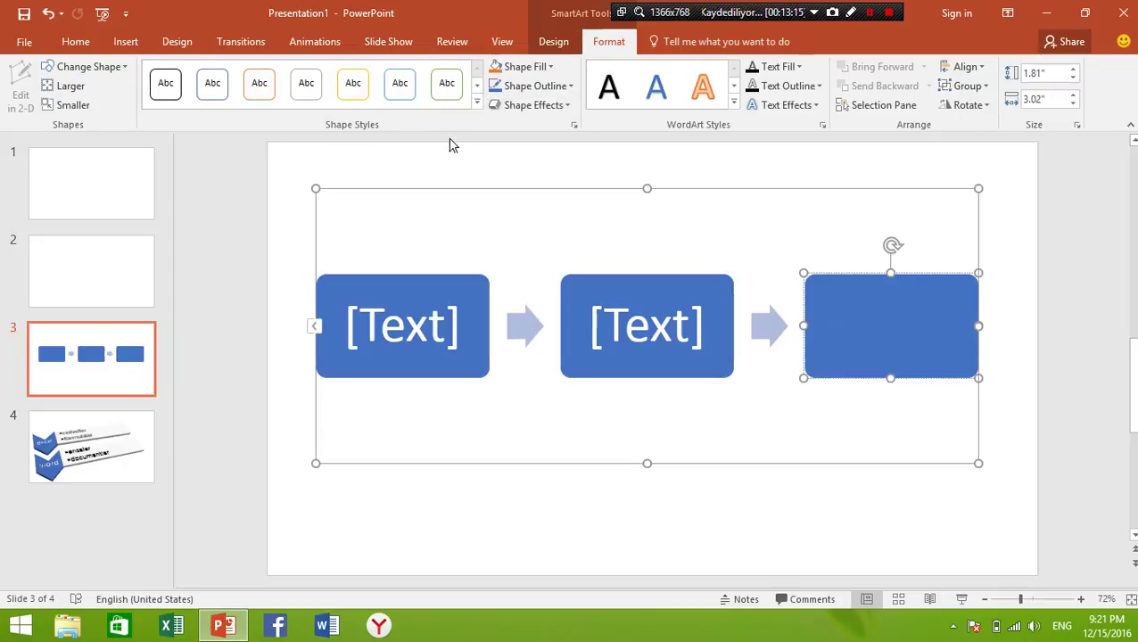
left_click(544, 44)
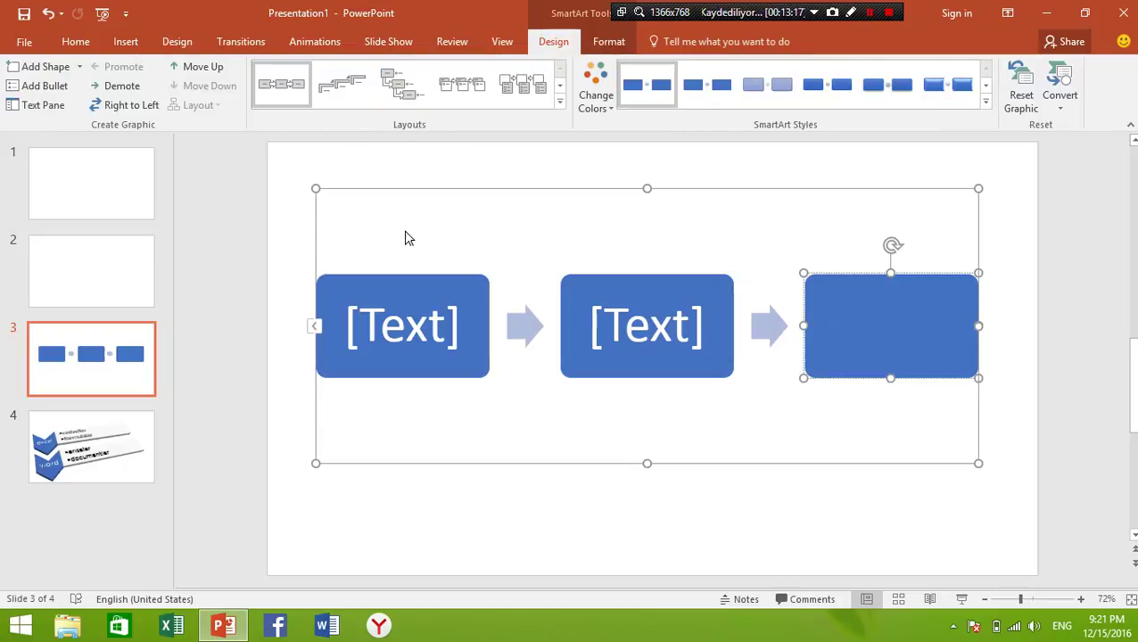
left_click(76, 39)
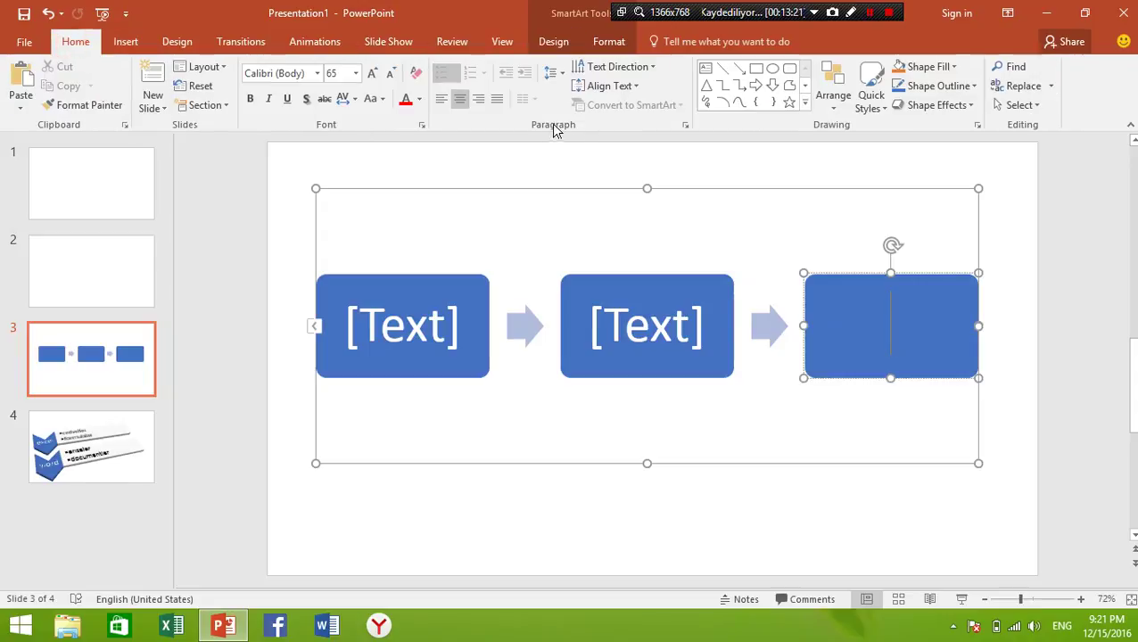